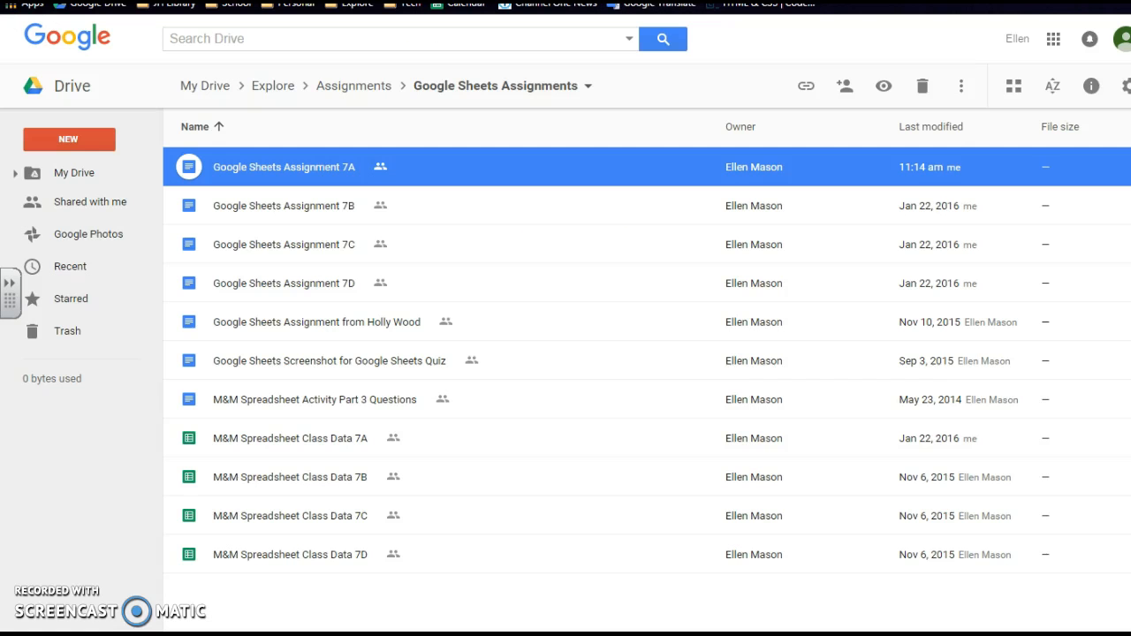
# Open the Google Sheets Assignment spreadsheet from My Drive and check the Part 2 instructions in the Google Sheets Assignment 7A document
pyautogui.click(82, 181)
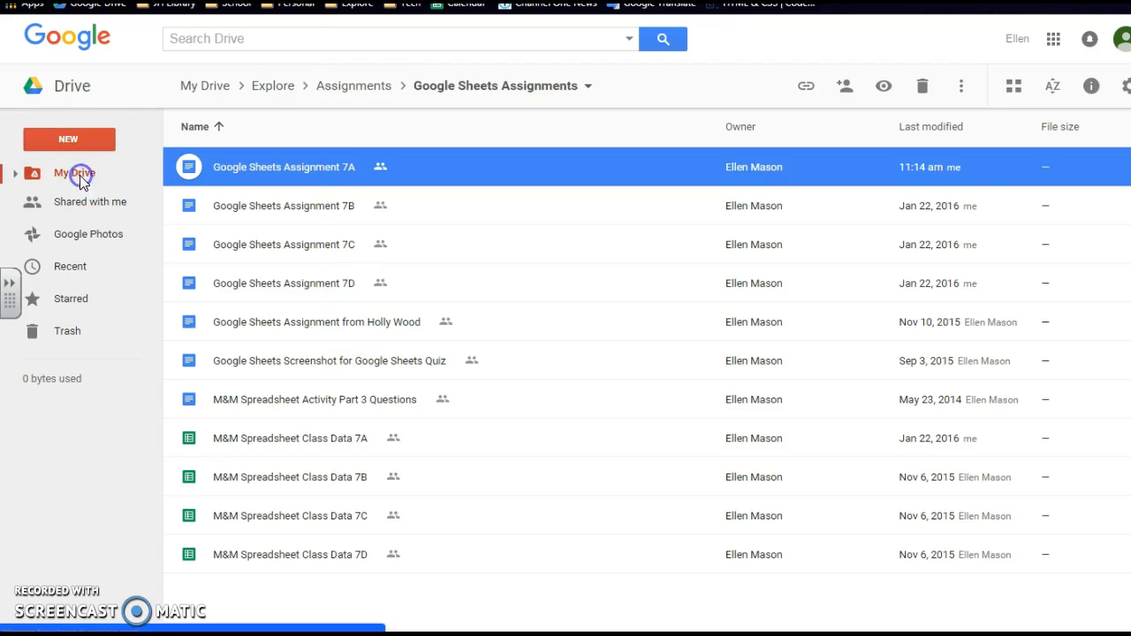
pyautogui.doubleClick(278, 593)
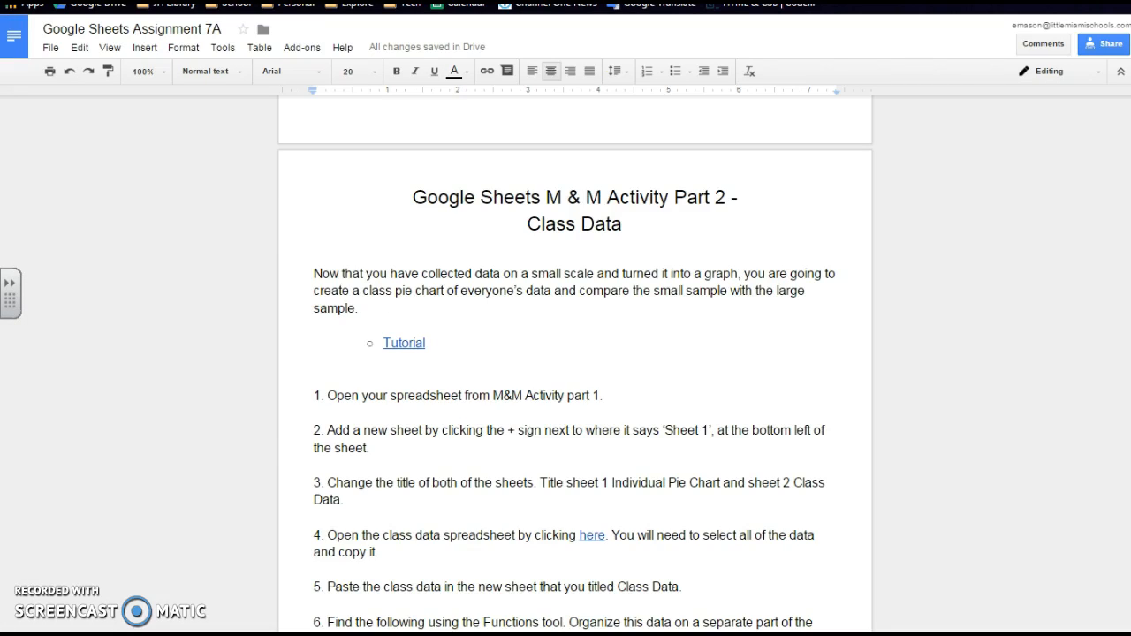
pyautogui.scroll(-2, 554, 442)
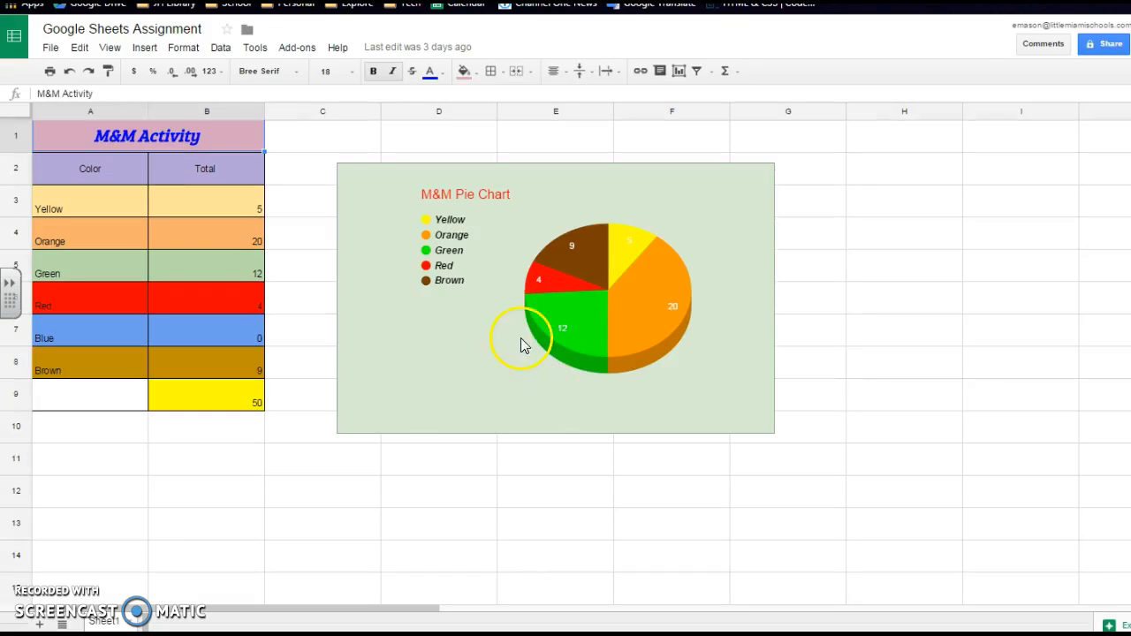
# Add a second sheet to the Google Sheets Assignment spreadsheet and switch between both sheets, ending on Sheet1
pyautogui.scroll(-2, 321, 491)
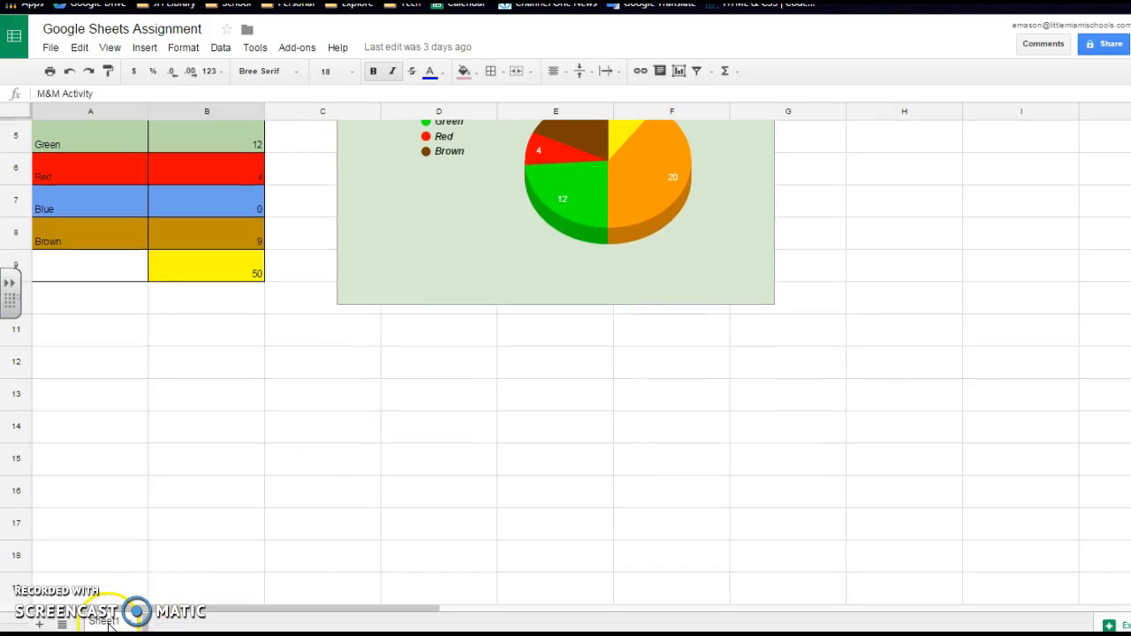
pyautogui.click(40, 624)
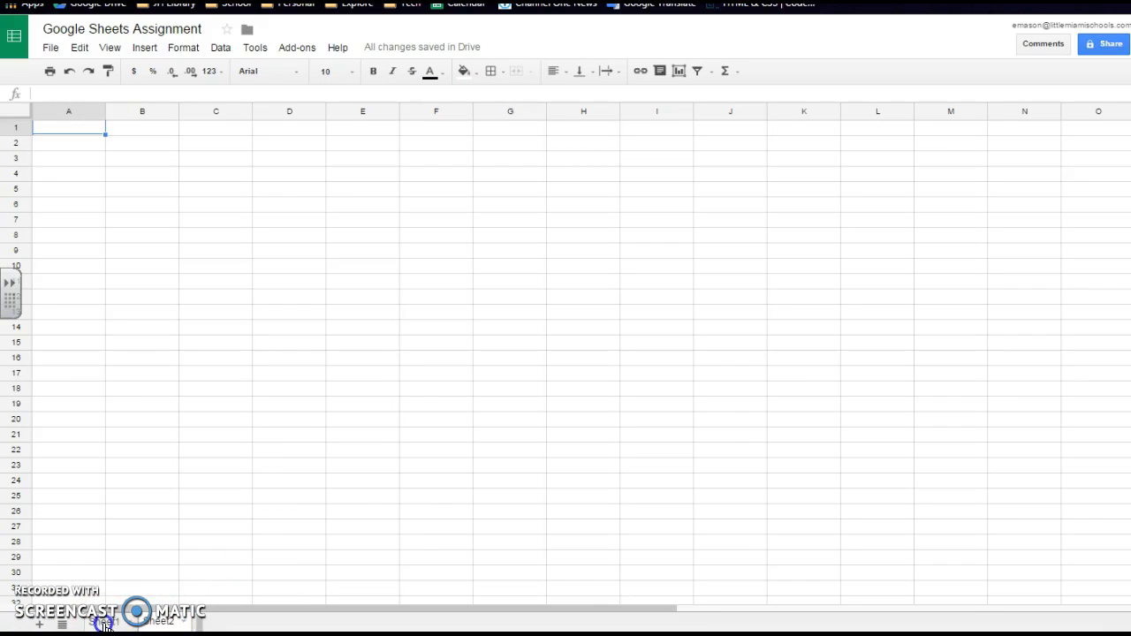
pyautogui.click(104, 623)
pyautogui.click(170, 623)
pyautogui.click(108, 623)
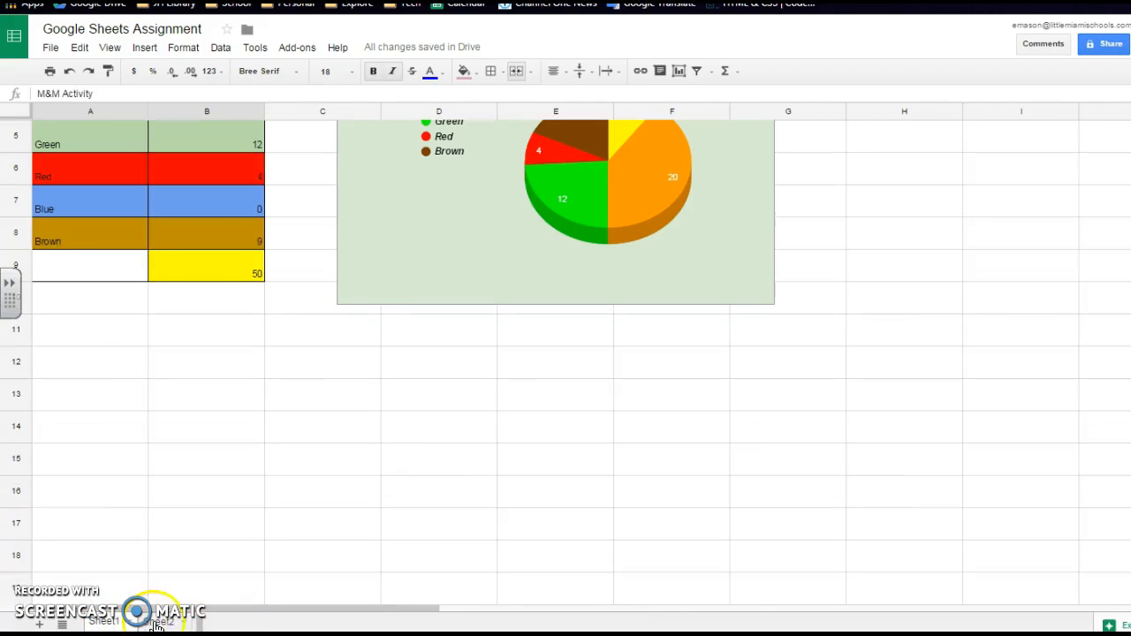
# Switch to the Google Sheets Assignment 7A document and highlight the required sheet titles in instruction 3
pyautogui.hotkey('ctrl', 'Tab')
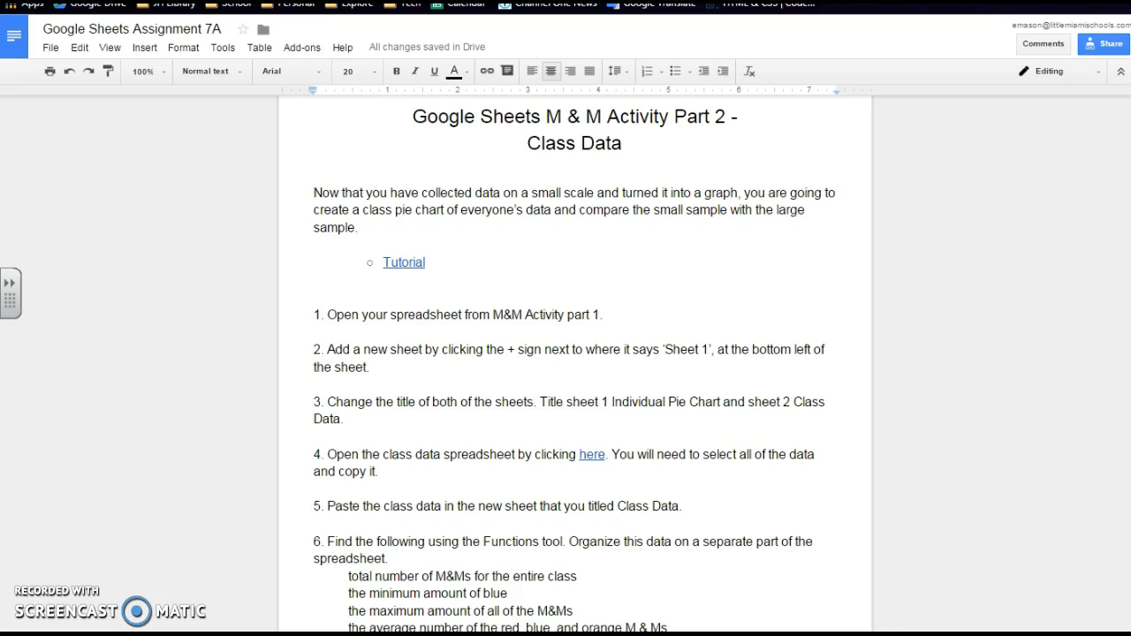
pyautogui.scroll(-1, 518, 374)
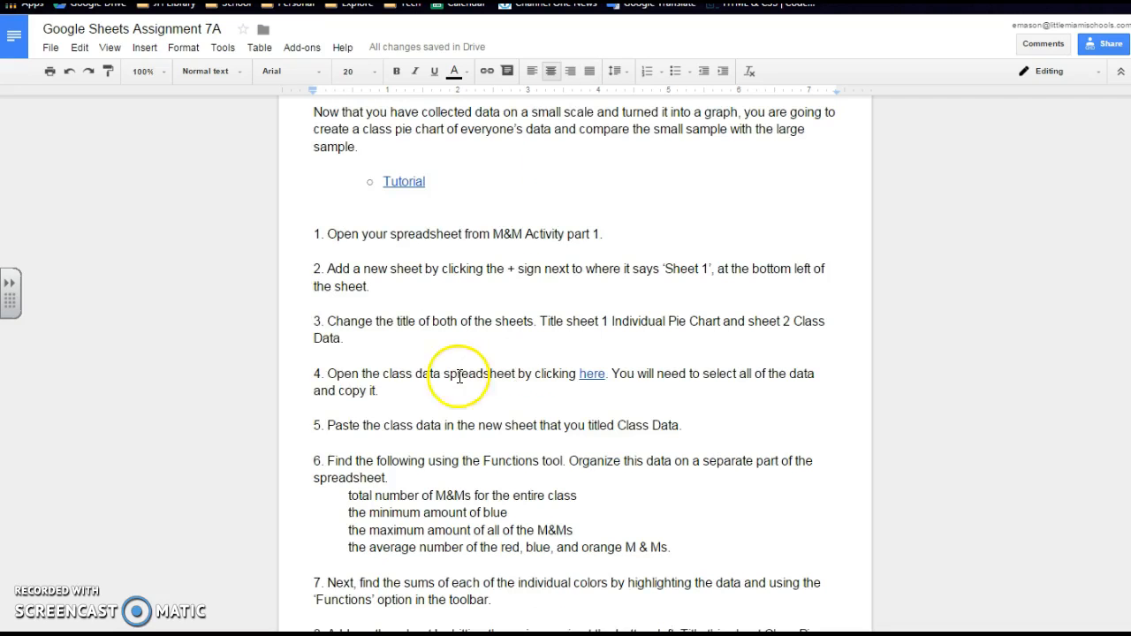
pyautogui.moveTo(321, 321); pyautogui.dragTo(811, 341)
pyautogui.click(765, 310)
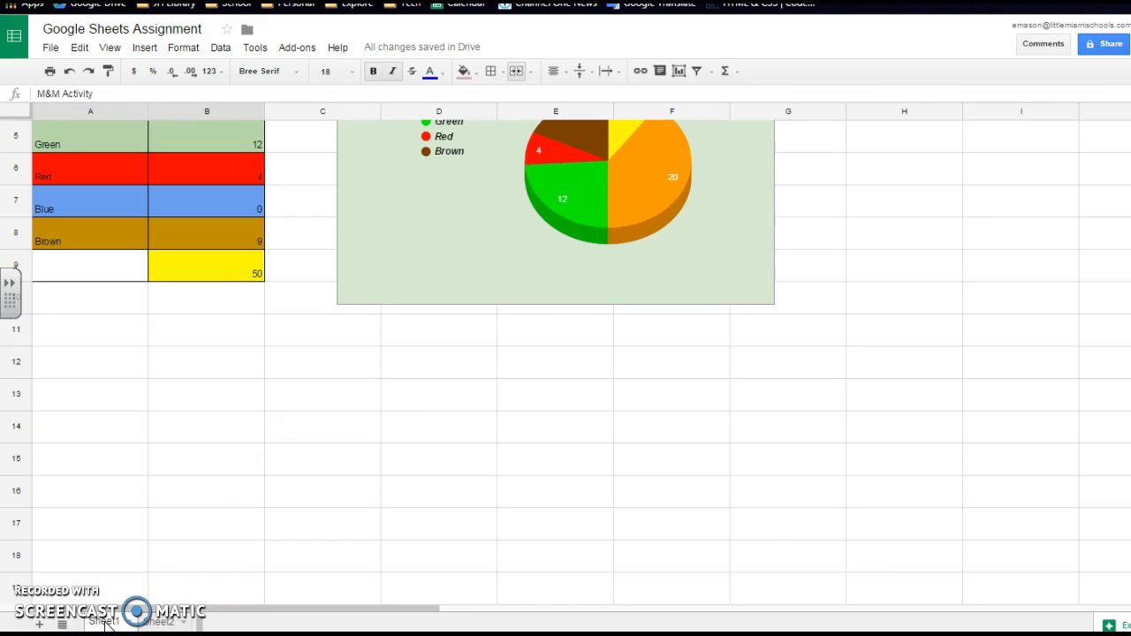
pyautogui.rightClick(105, 623)
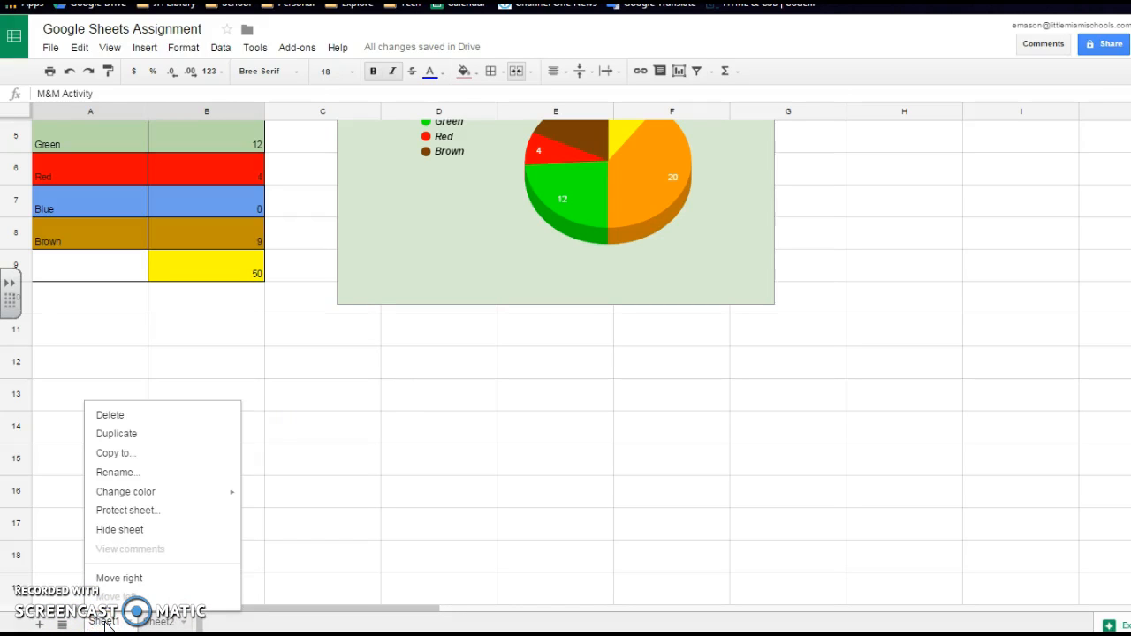
pyautogui.click(115, 473)
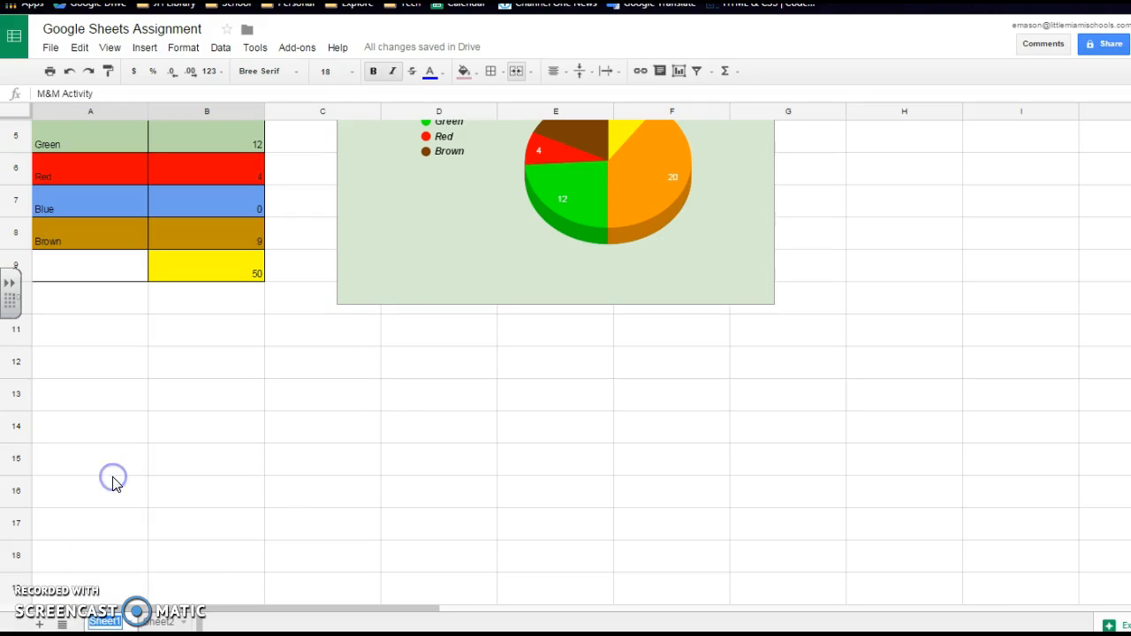
pyautogui.click(614, 1)
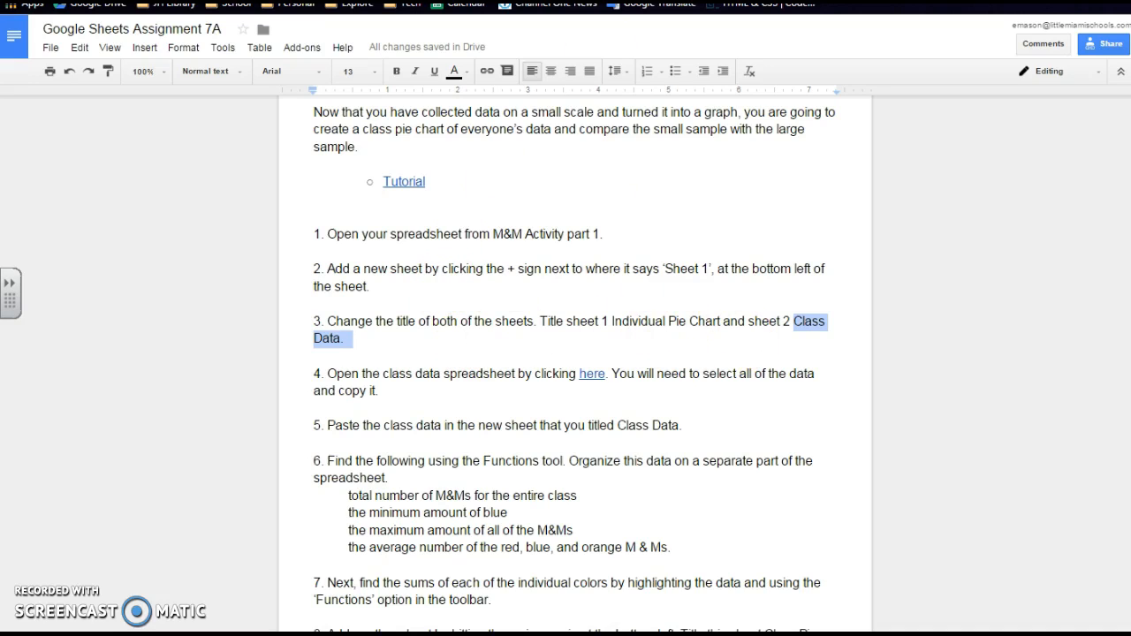
pyautogui.hotkey('ctrl', 'Tab')
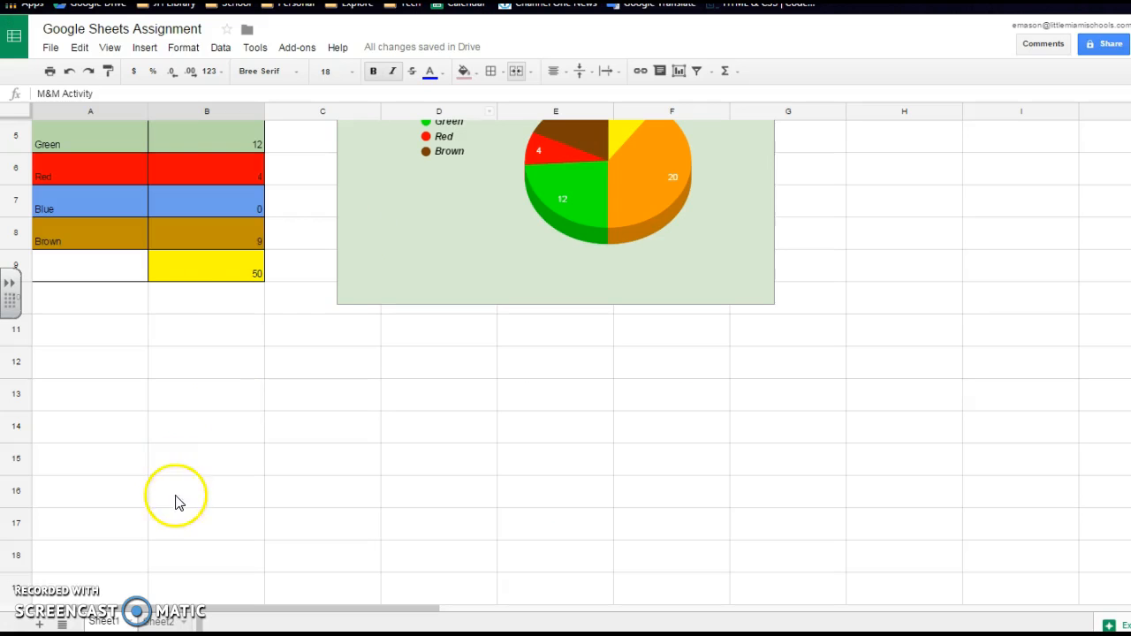
# Rename Sheet1 as "Individual Pie Chart"
pyautogui.rightClick(105, 619)
pyautogui.click(134, 474)
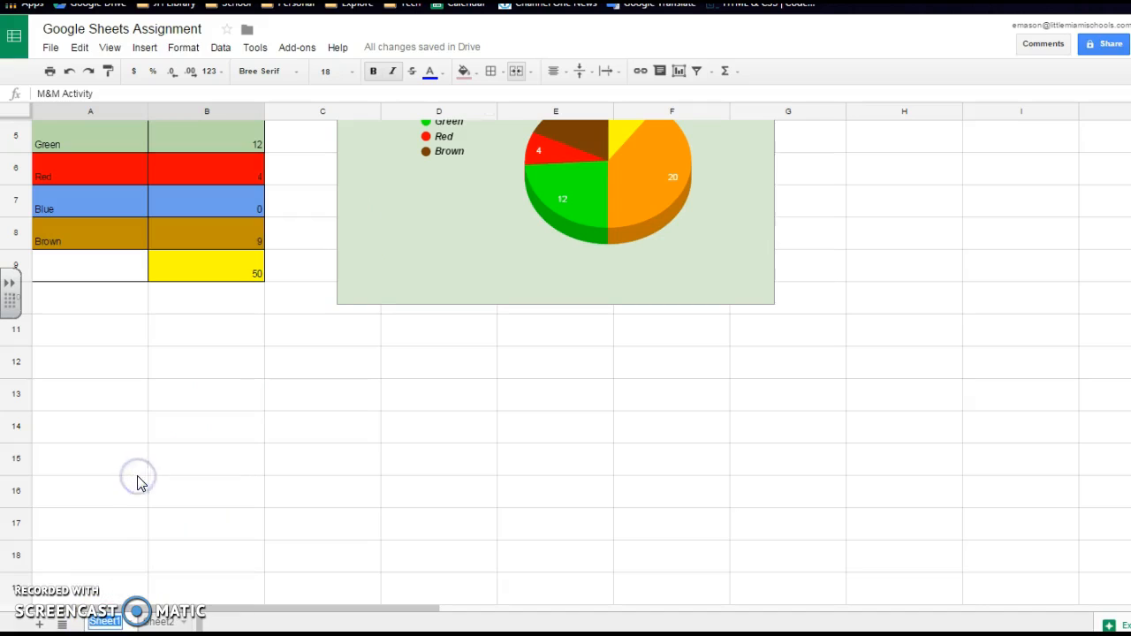
pyautogui.write('Individual')
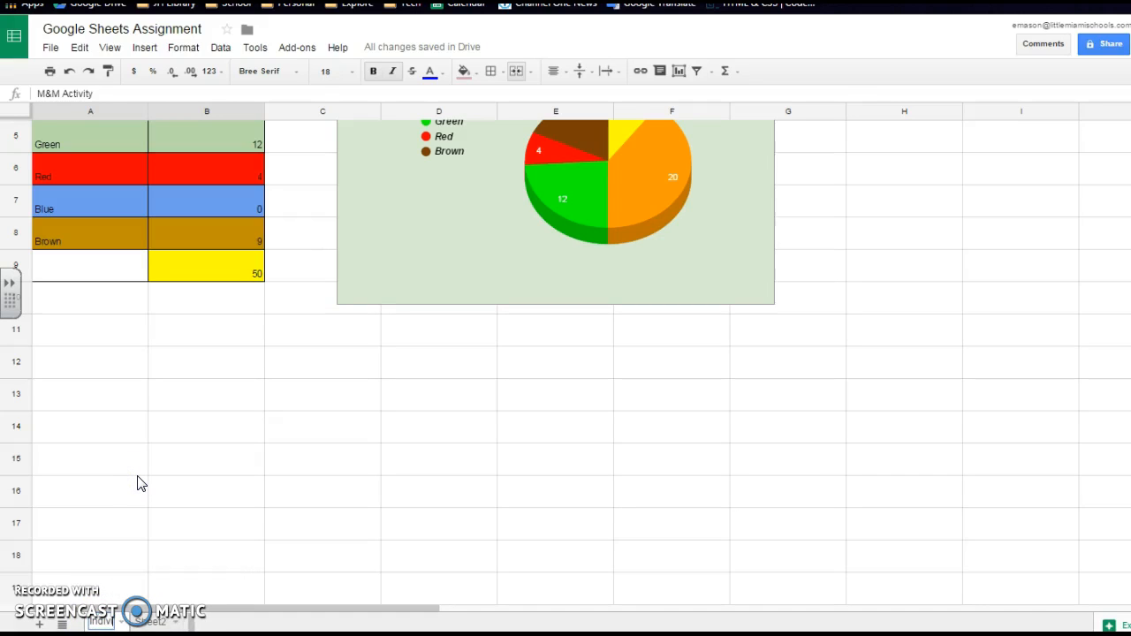
pyautogui.write(' Pie Chart')
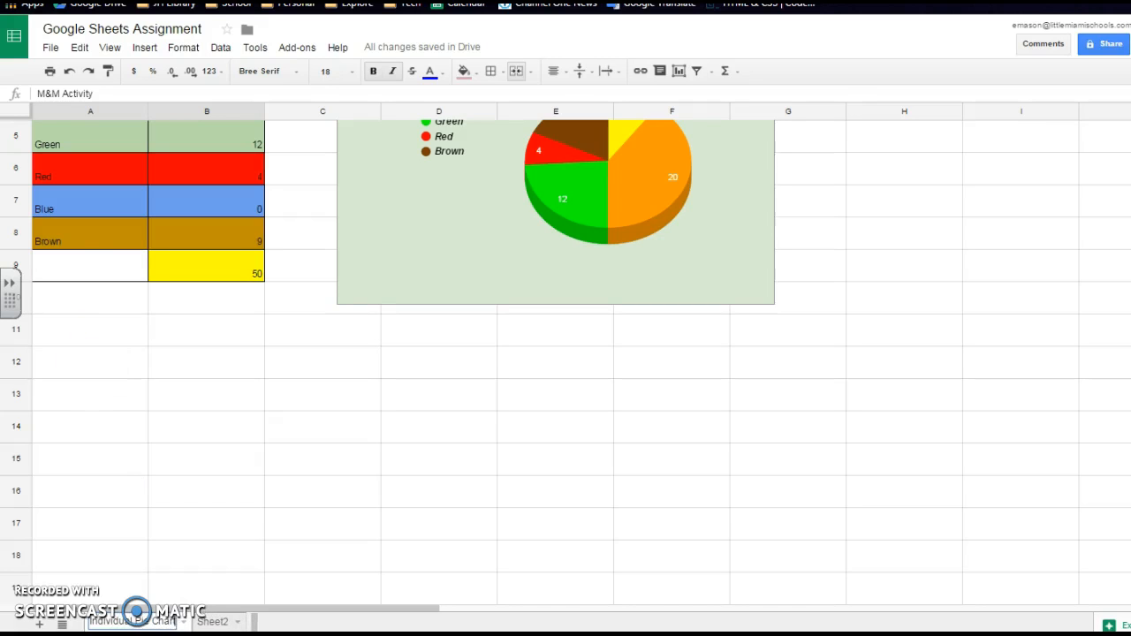
pyautogui.click(322, 458)
pyautogui.doubleClick(152, 622)
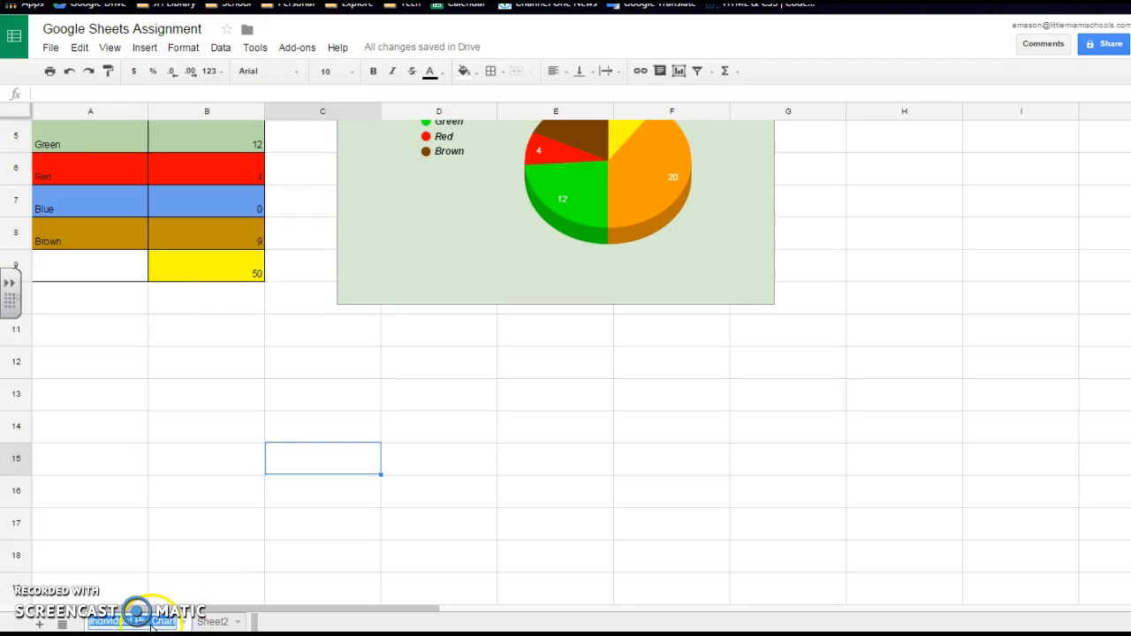
pyautogui.click(215, 560)
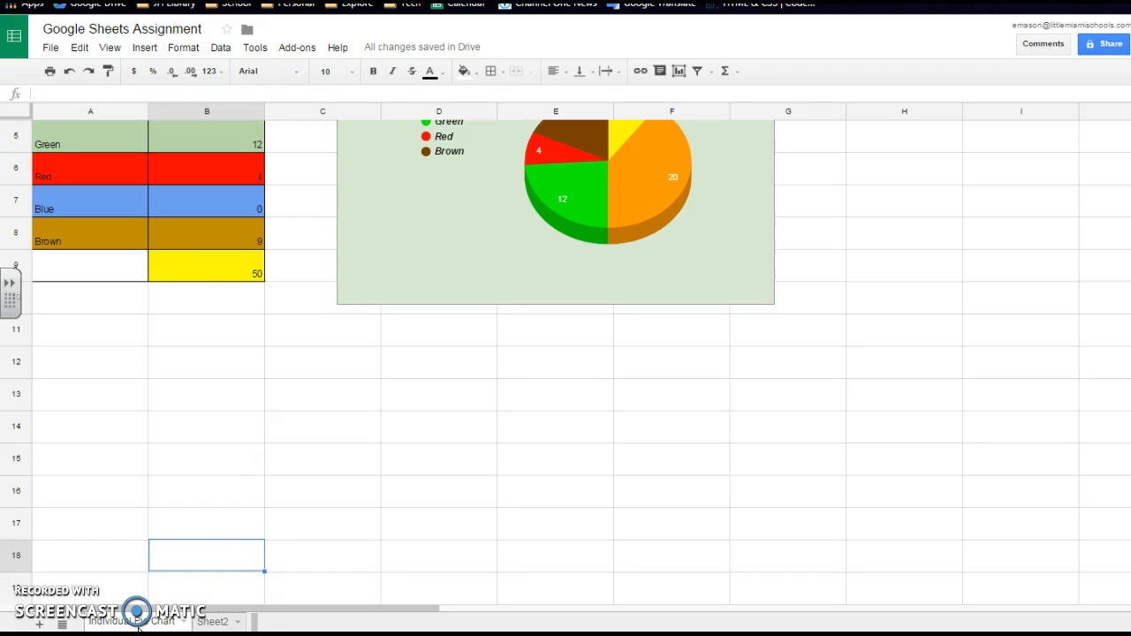
# Check the second sheet's title in the assignment document and rename Sheet2 as "Class Data"
pyautogui.hotkey('ctrl', 'Tab')
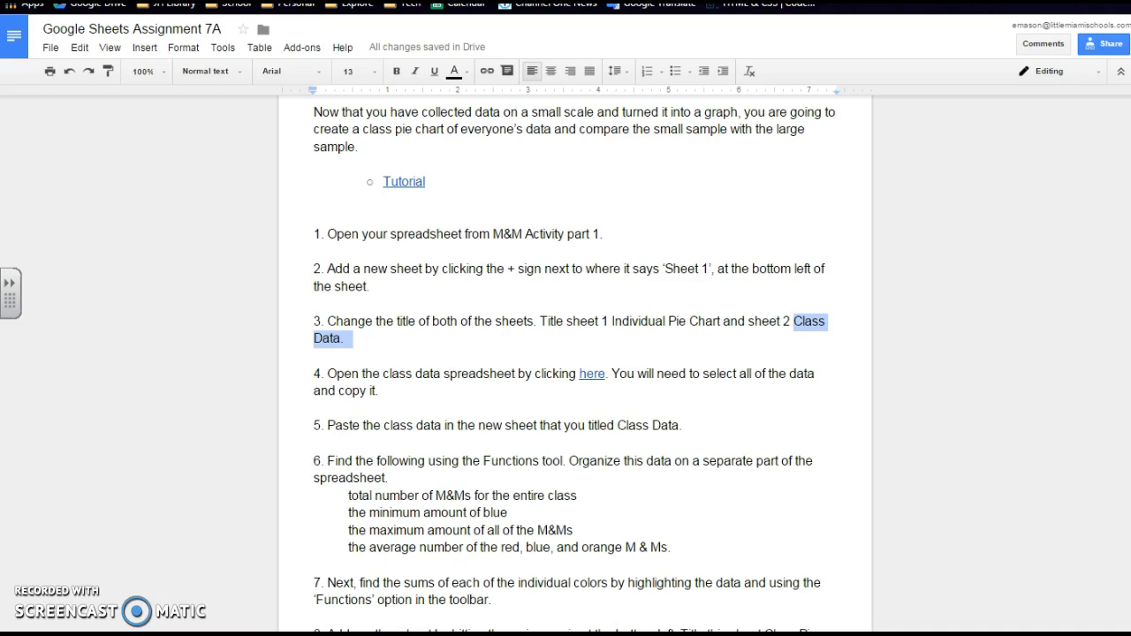
pyautogui.hotkey('ctrl', 'shift', 'Tab')
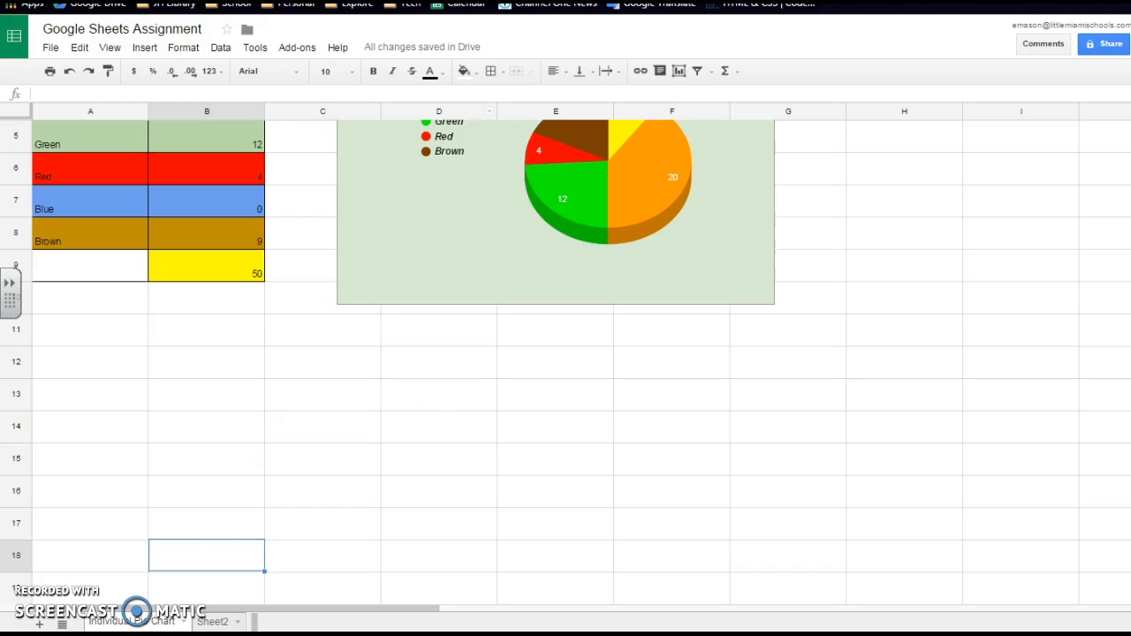
pyautogui.rightClick(215, 622)
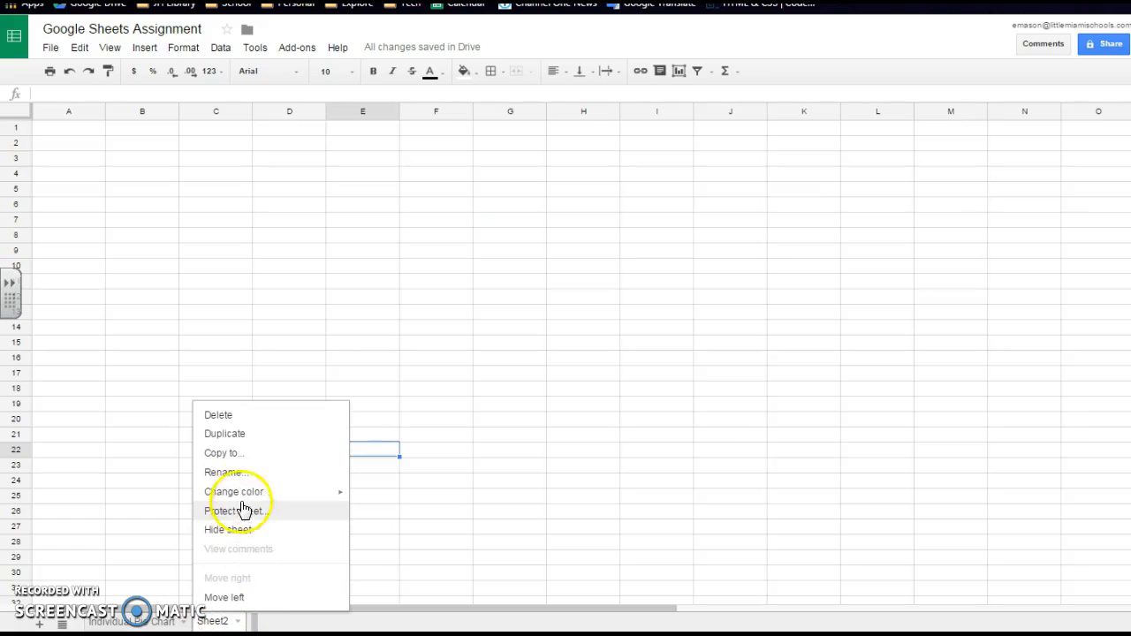
pyautogui.click(243, 473)
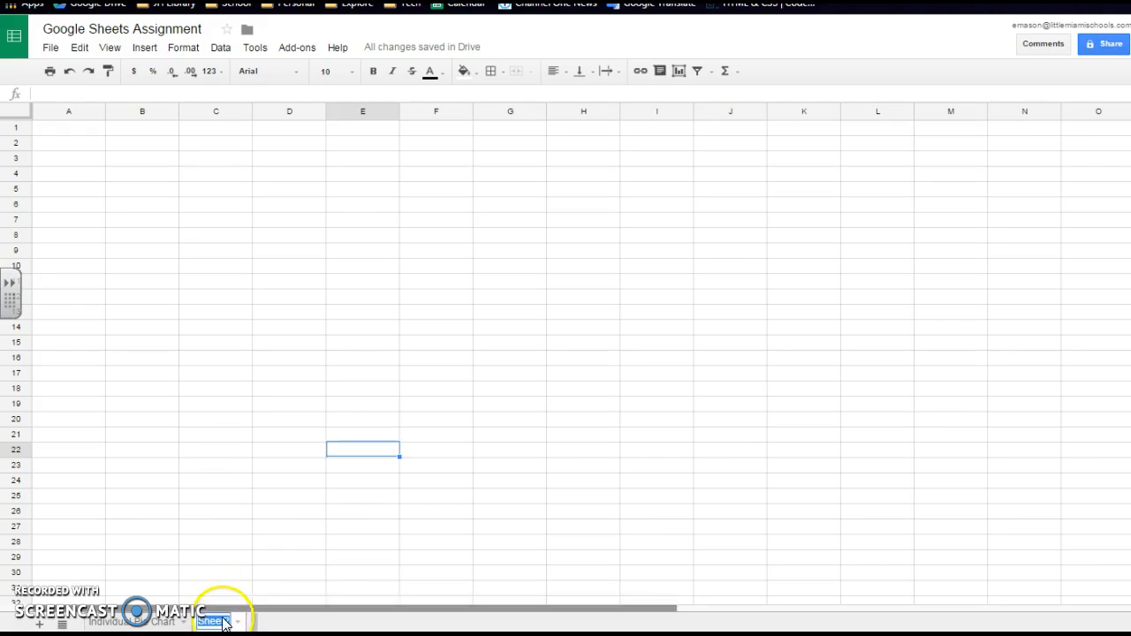
pyautogui.press('BackSpace')
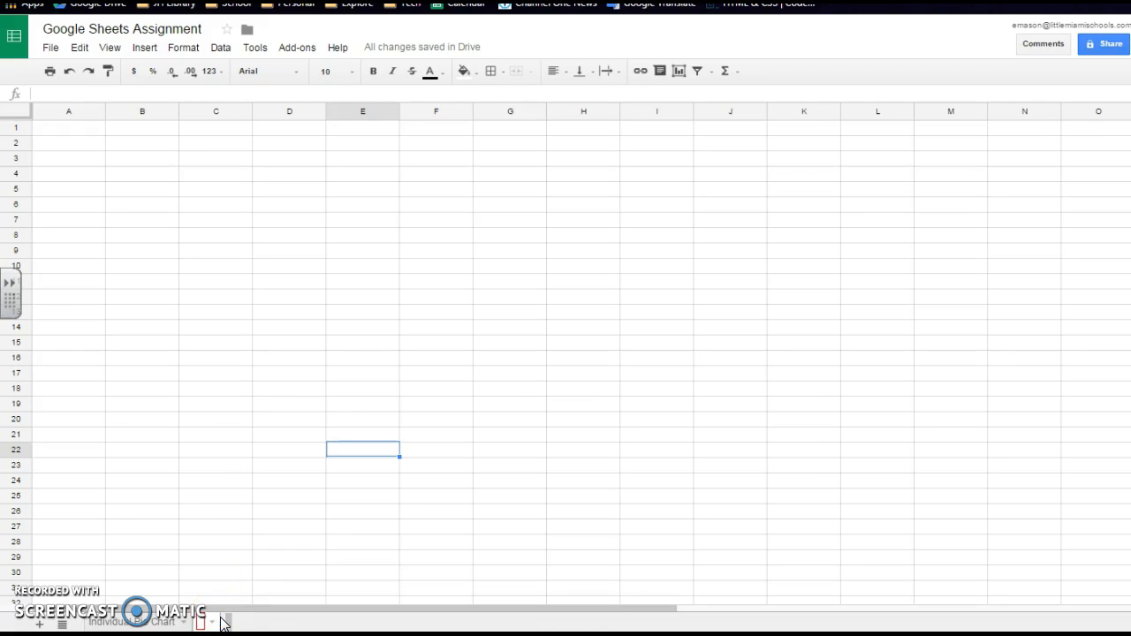
pyautogui.write('Class Data')
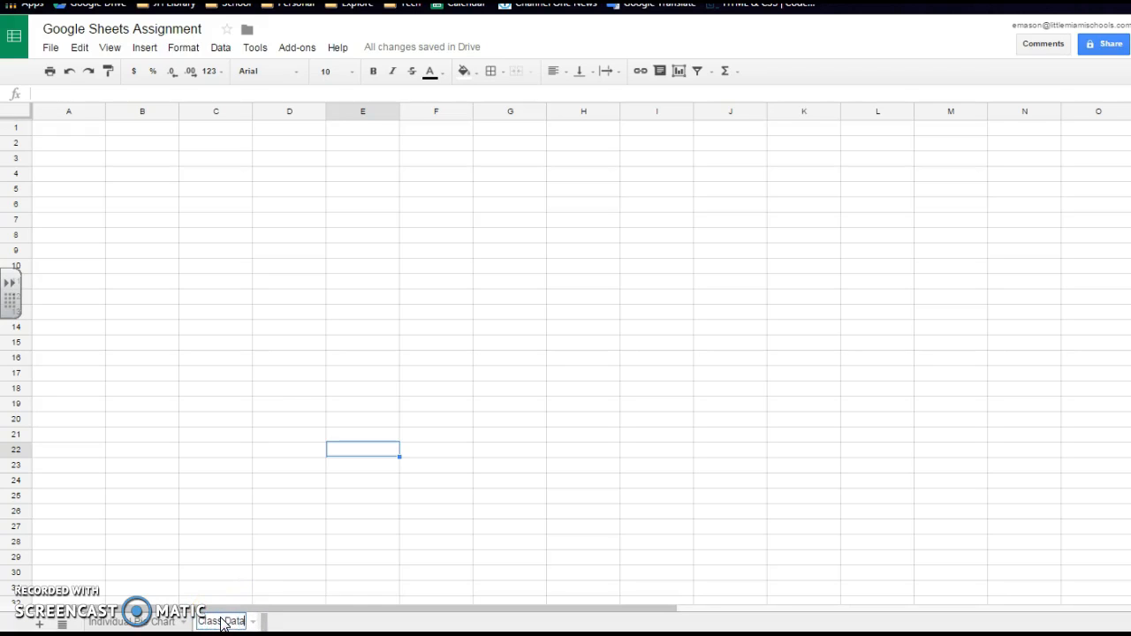
pyautogui.click(305, 530)
pyautogui.click(306, 530)
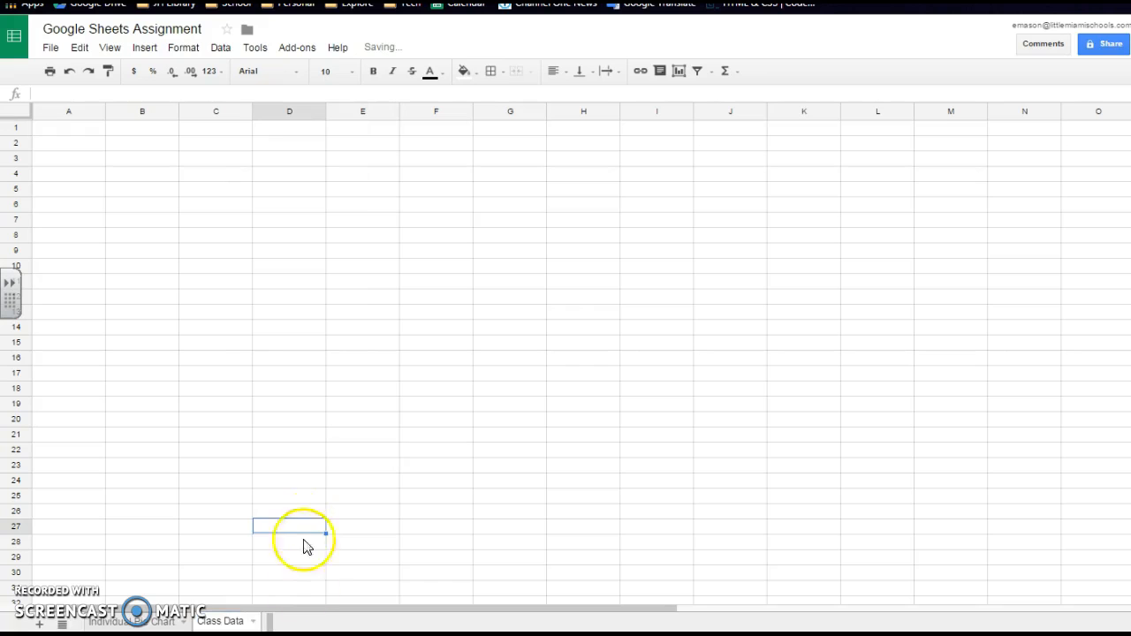
# Change the tab color of the Individual Pie Chart sheet to purple
pyautogui.click(226, 621)
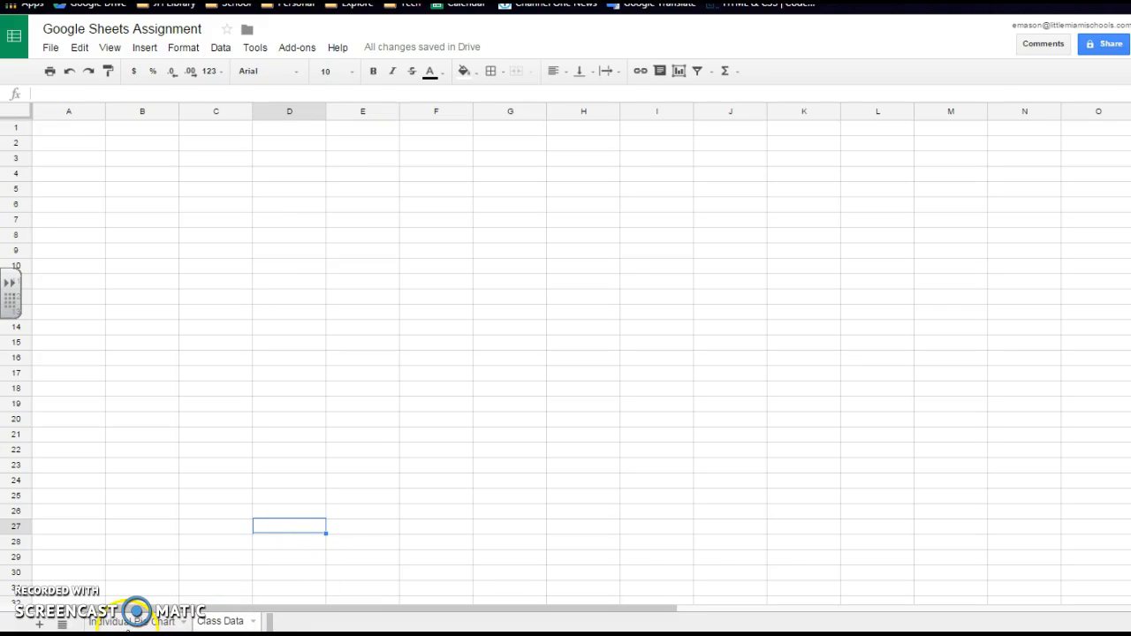
pyautogui.click(128, 623)
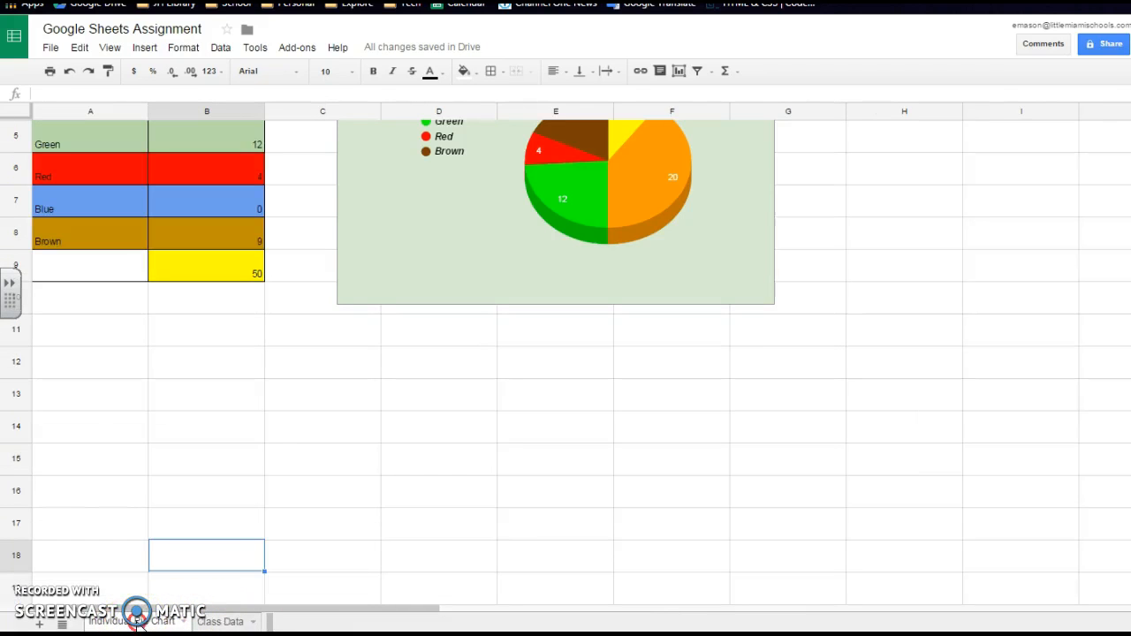
pyautogui.rightClick(137, 624)
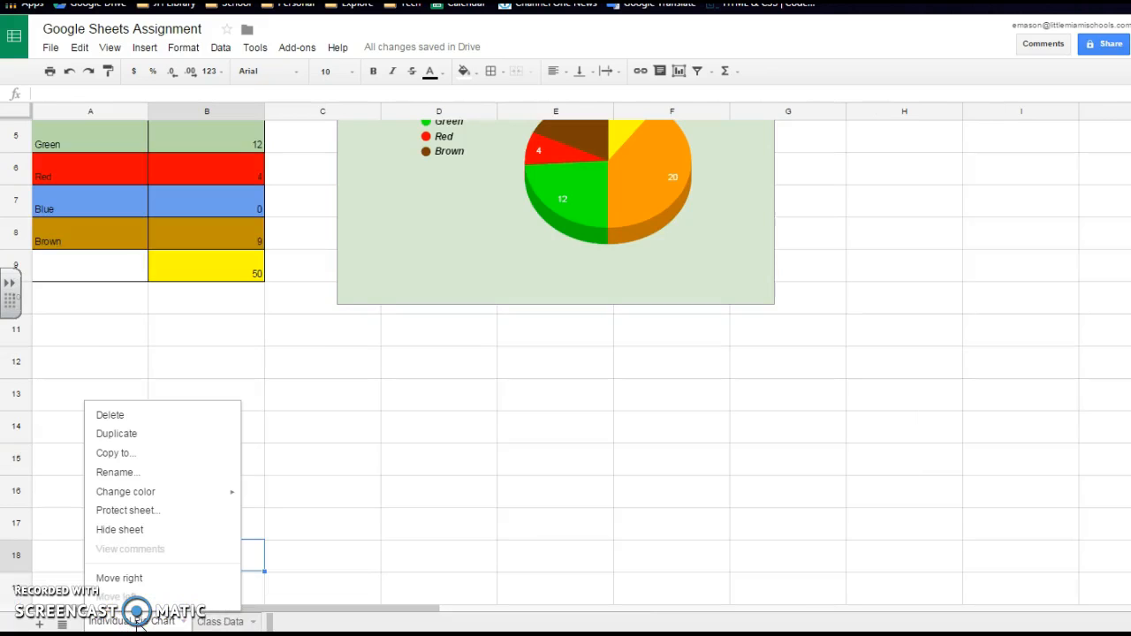
pyautogui.moveTo(138, 502)
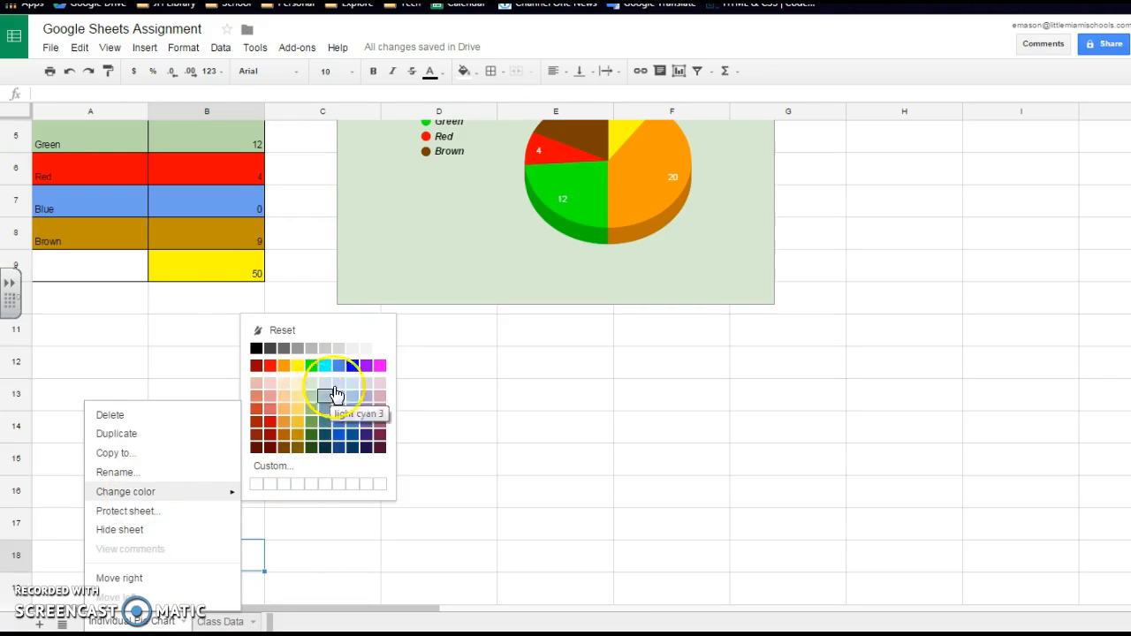
pyautogui.click(368, 365)
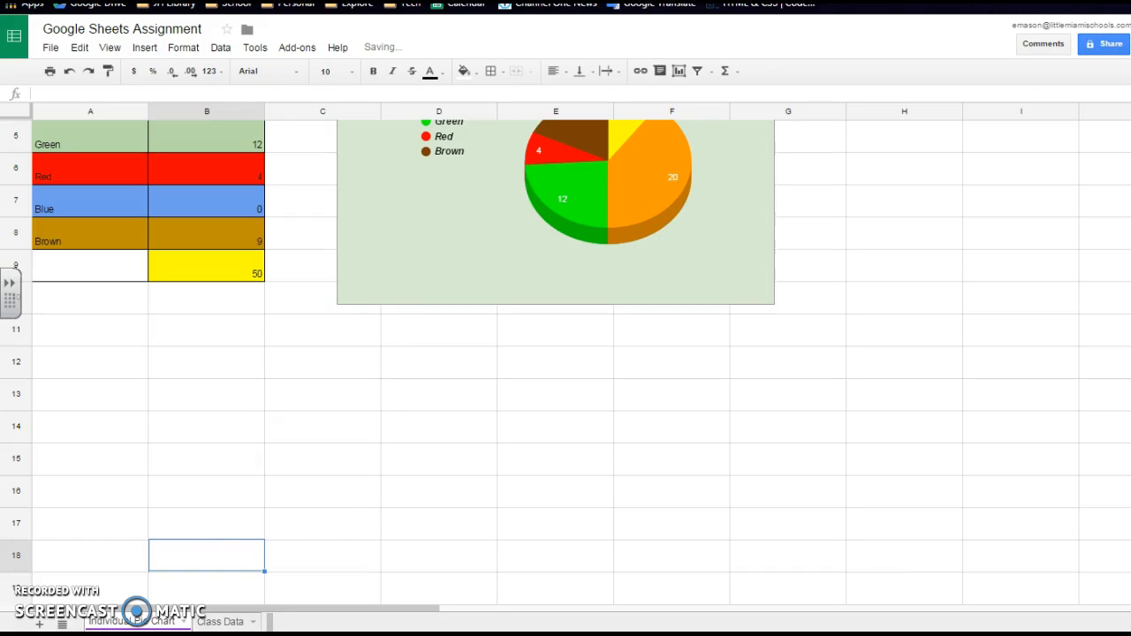
pyautogui.click(421, 498)
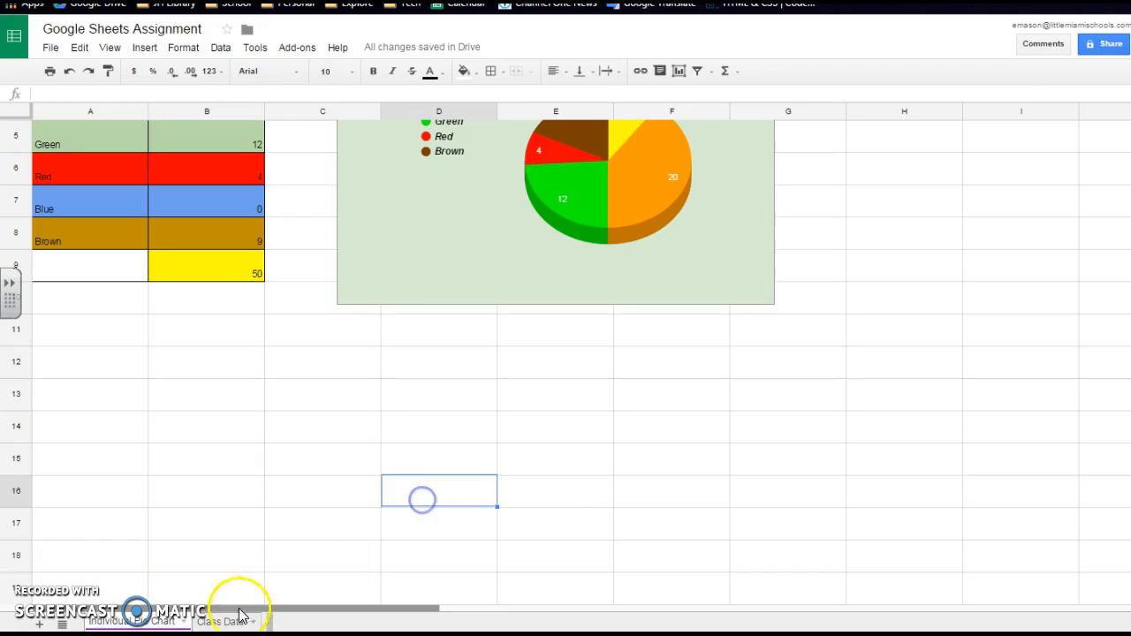
# Change the tab color of the Class Data sheet to blue
pyautogui.rightClick(219, 625)
pyautogui.moveTo(243, 498)
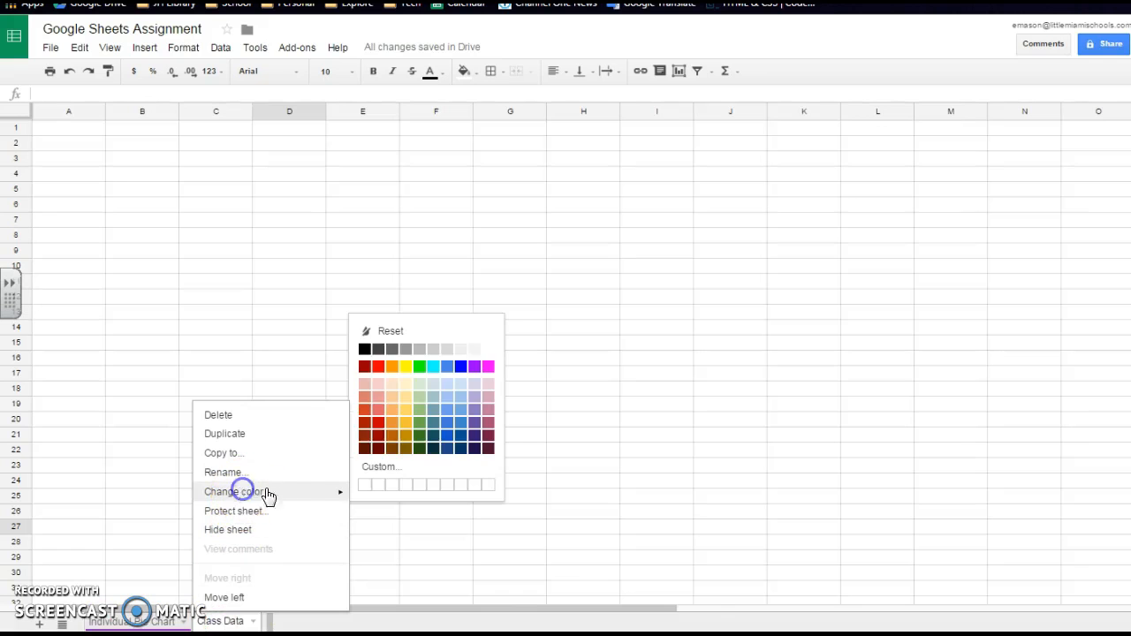
pyautogui.click(460, 366)
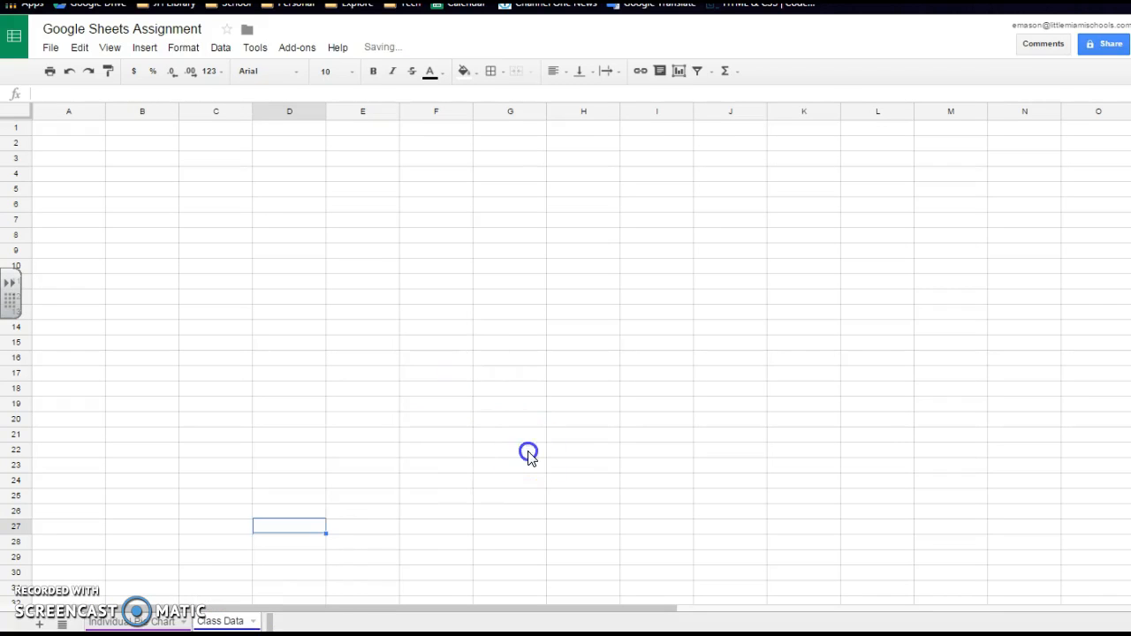
pyautogui.click(528, 453)
# Return to the assignment document and open the class data spreadsheet linked in instruction 4
pyautogui.click(623, 2)
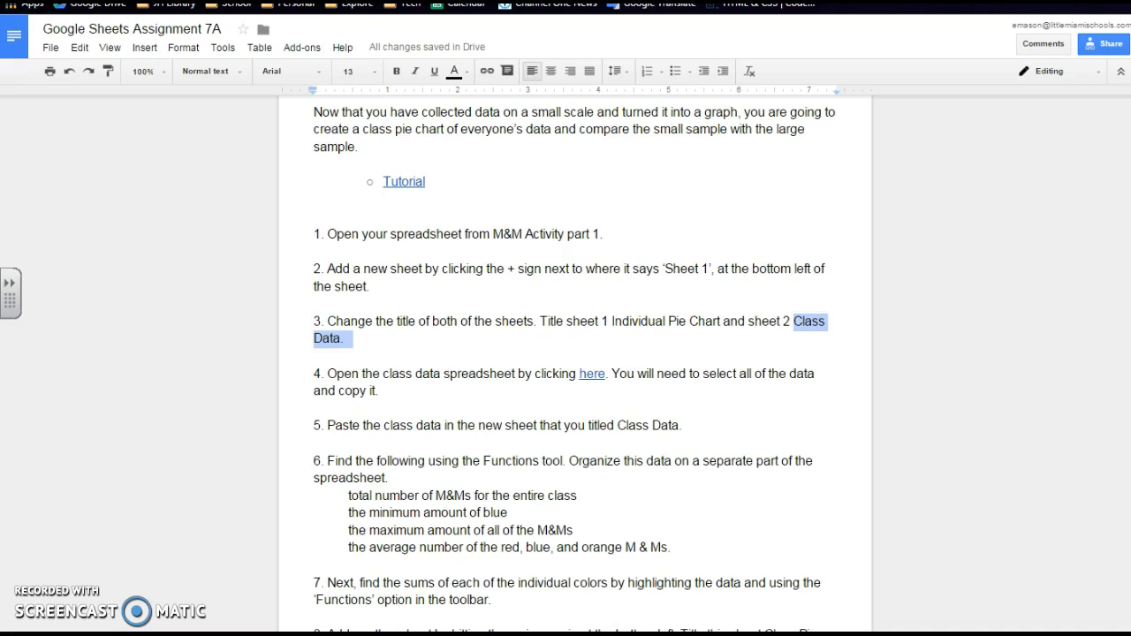
pyautogui.click(470, 336)
pyautogui.scroll(-1, 411, 403)
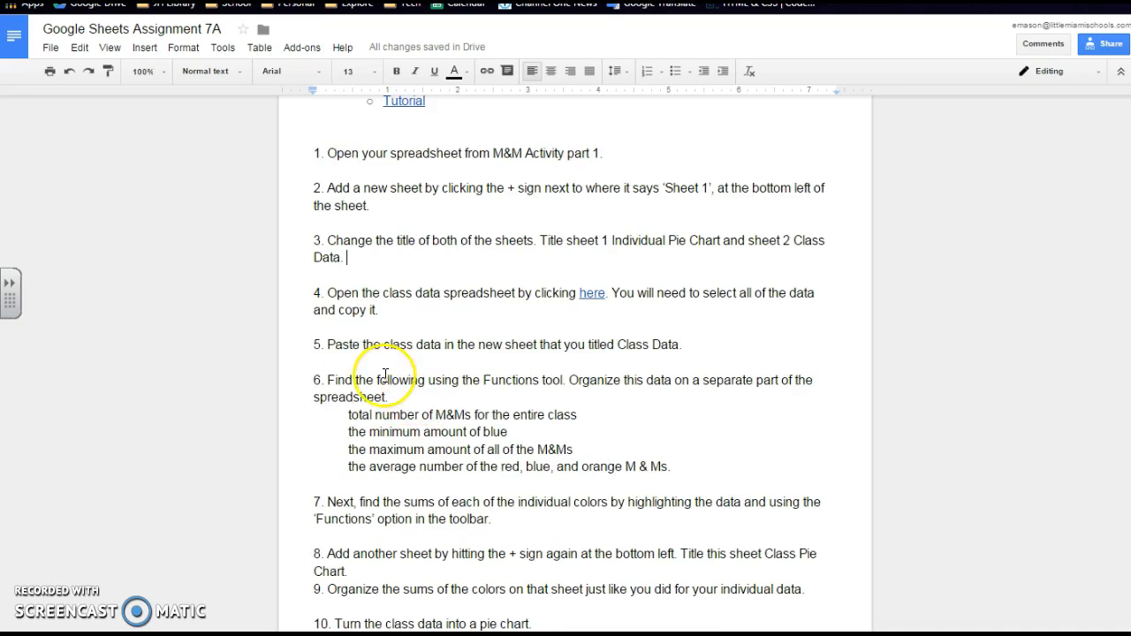
pyautogui.moveTo(327, 293); pyautogui.dragTo(609, 301)
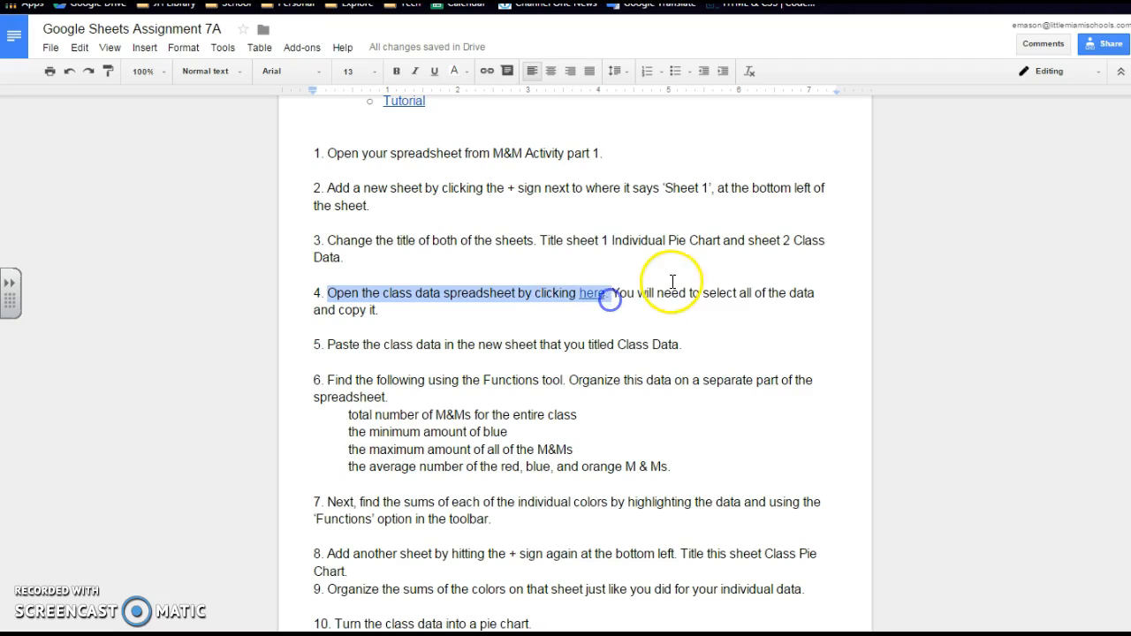
pyautogui.click(701, 319)
pyautogui.click(592, 295)
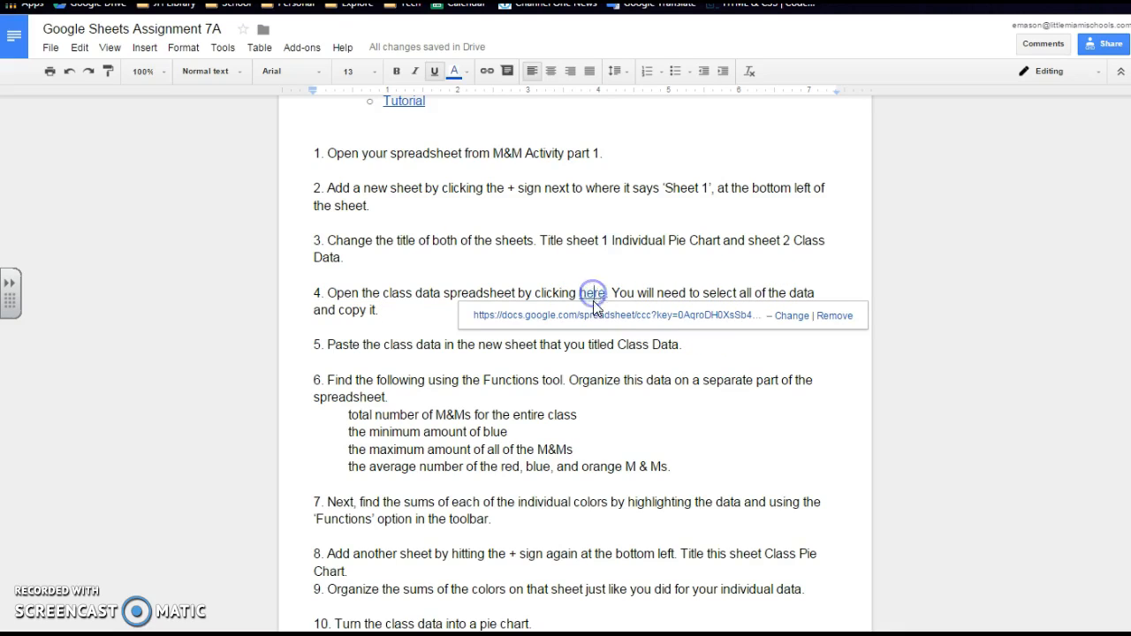
pyautogui.click(594, 315)
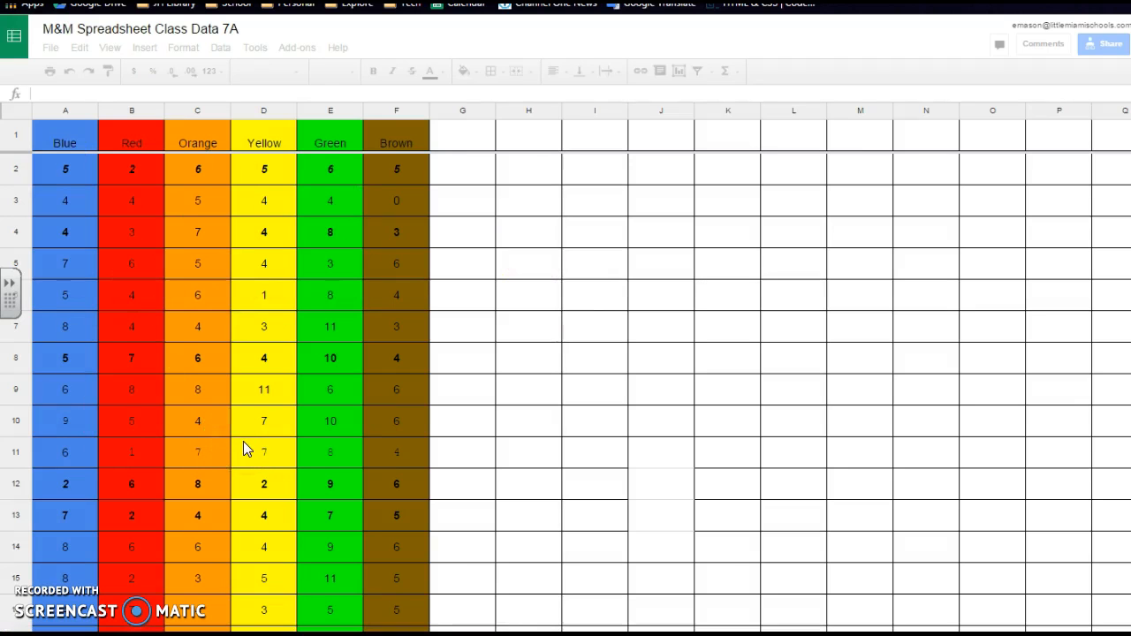
# Copy the class data with its color headings, A1:F21, and paste it into the Class Data sheet starting at A1
pyautogui.scroll(-2, 243, 441)
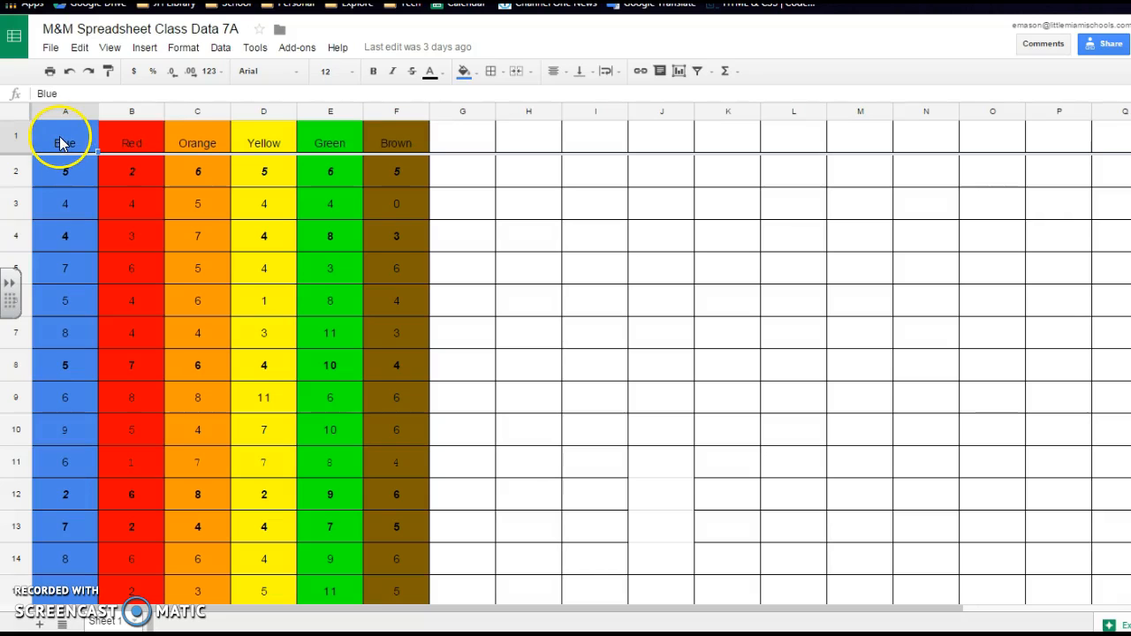
pyautogui.moveTo(60, 141); pyautogui.dragTo(396, 457)
pyautogui.scroll(-2, 327, 406)
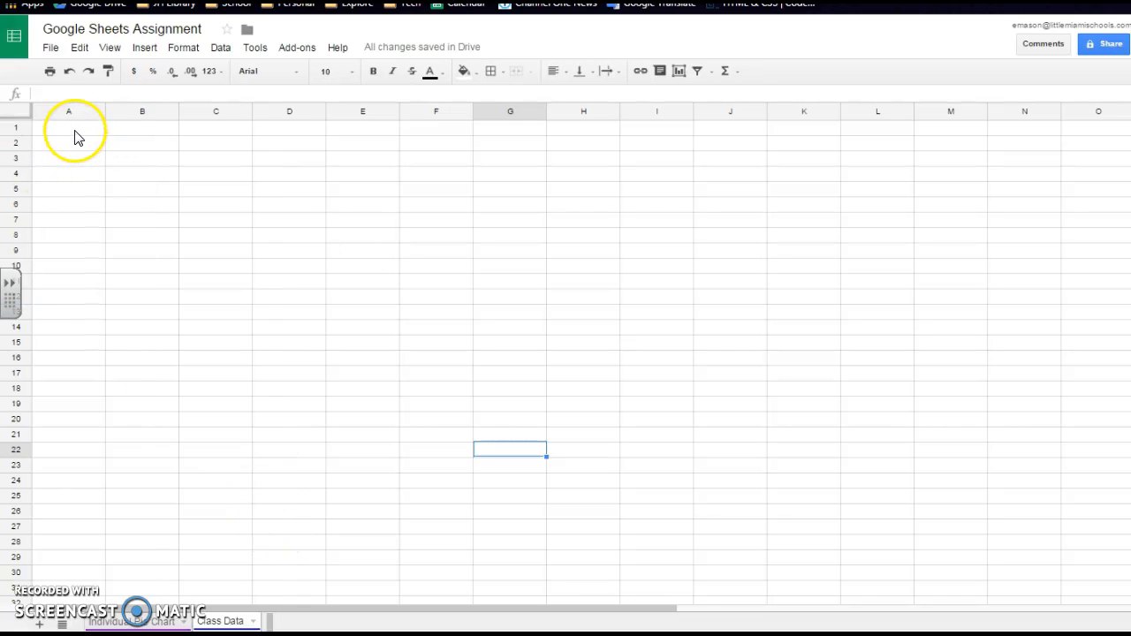
pyautogui.click(70, 133)
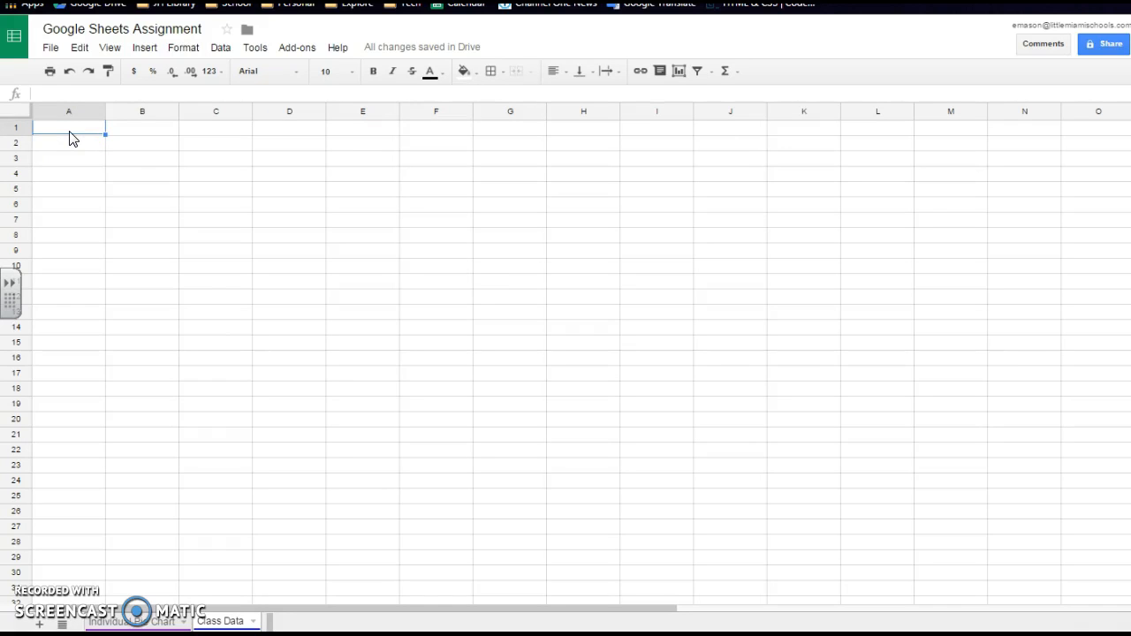
pyautogui.hotkey('ctrl', 'v')
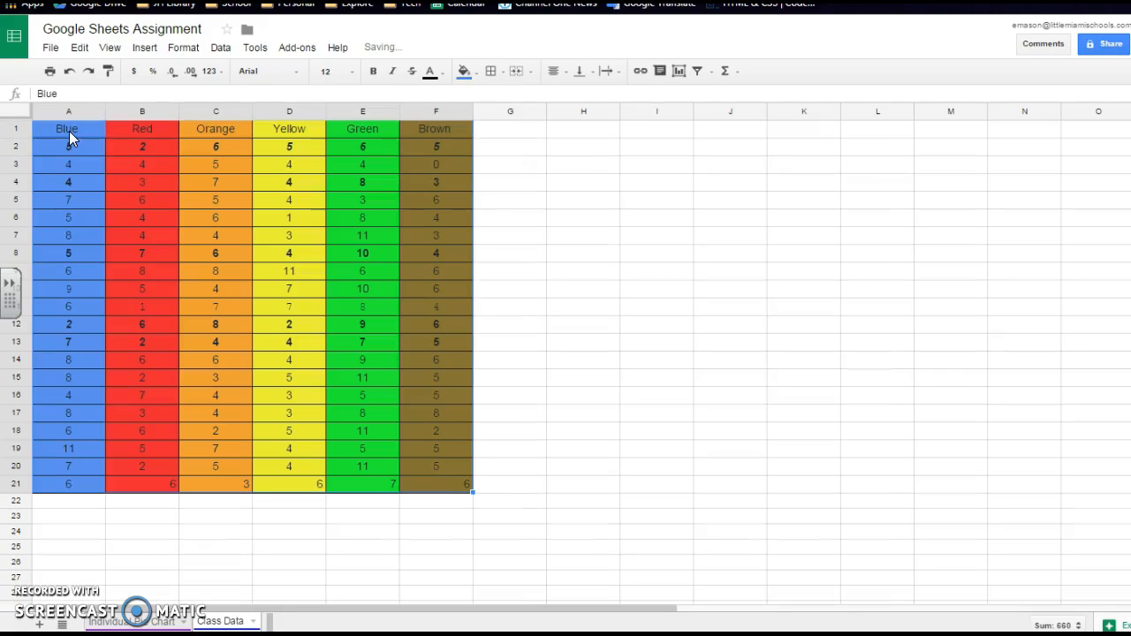
pyautogui.click(711, 397)
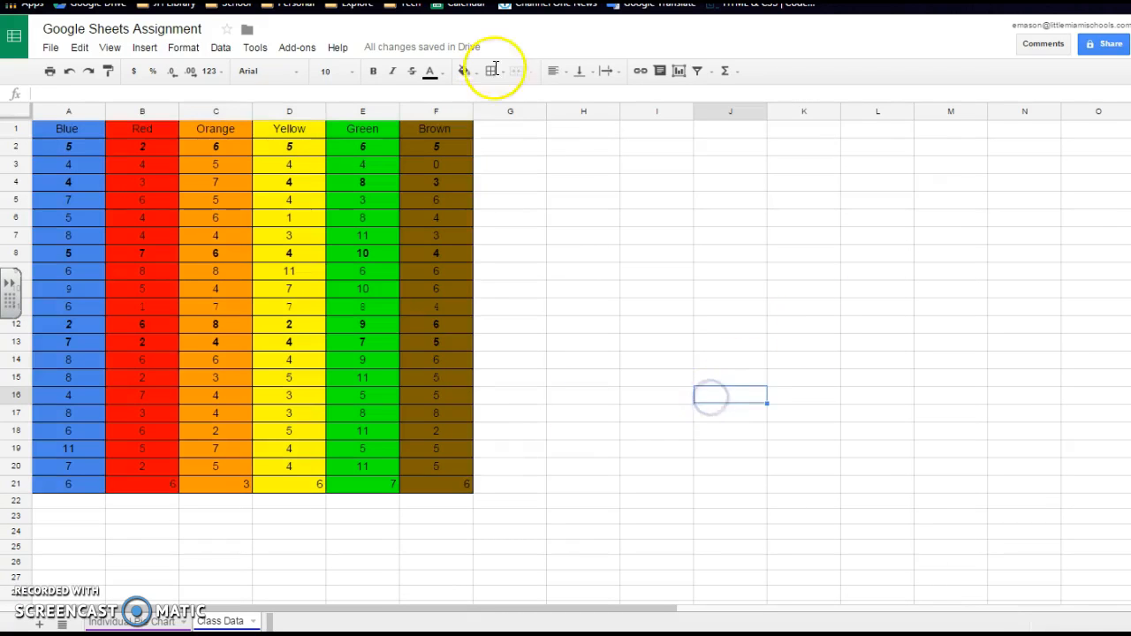
# Return to the assignment document and check instruction 5 about pasting the class data
pyautogui.hotkey('ctrl', 'shift', 'Tab')
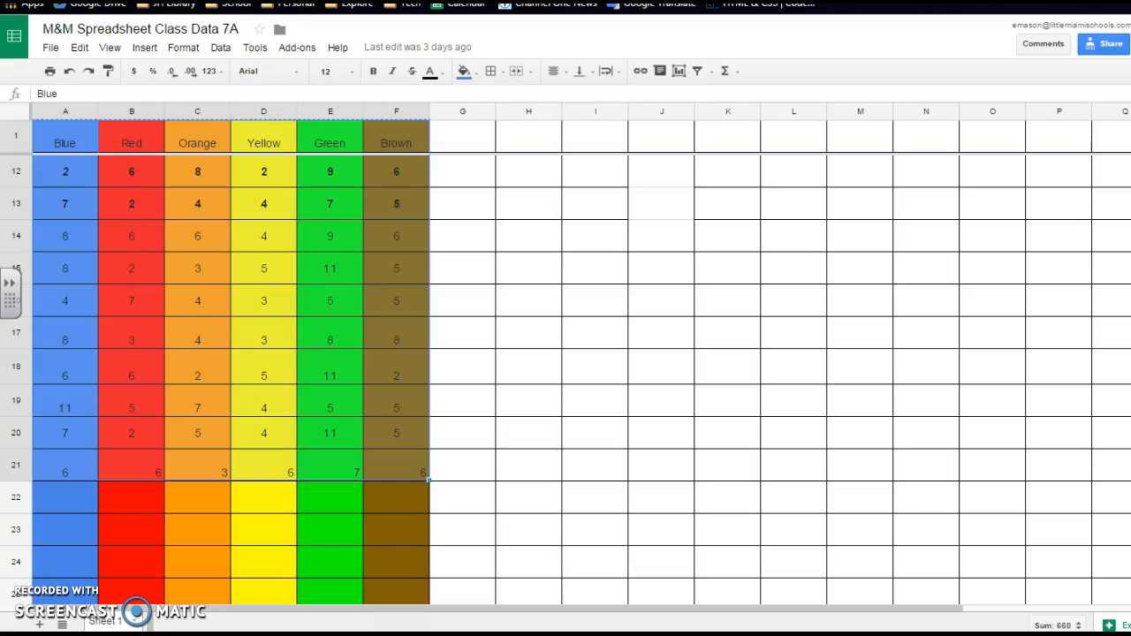
pyautogui.hotkey('ctrl', 'Tab')
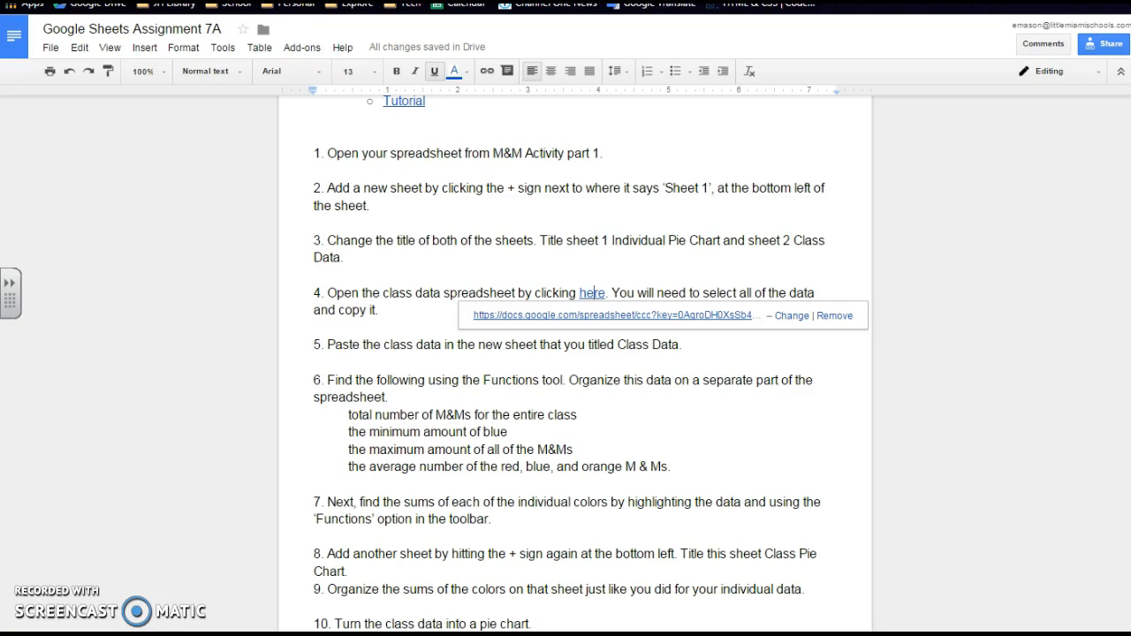
pyautogui.hotkey('ctrl', 'shift', 'Tab')
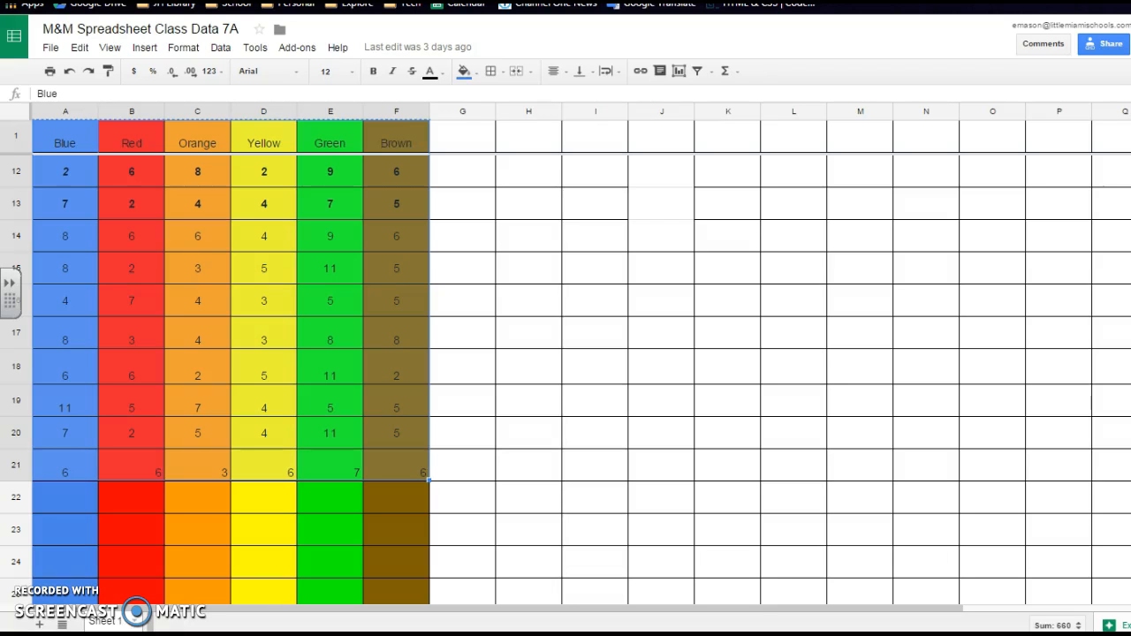
pyautogui.hotkey('ctrl', 'shift', 'Tab')
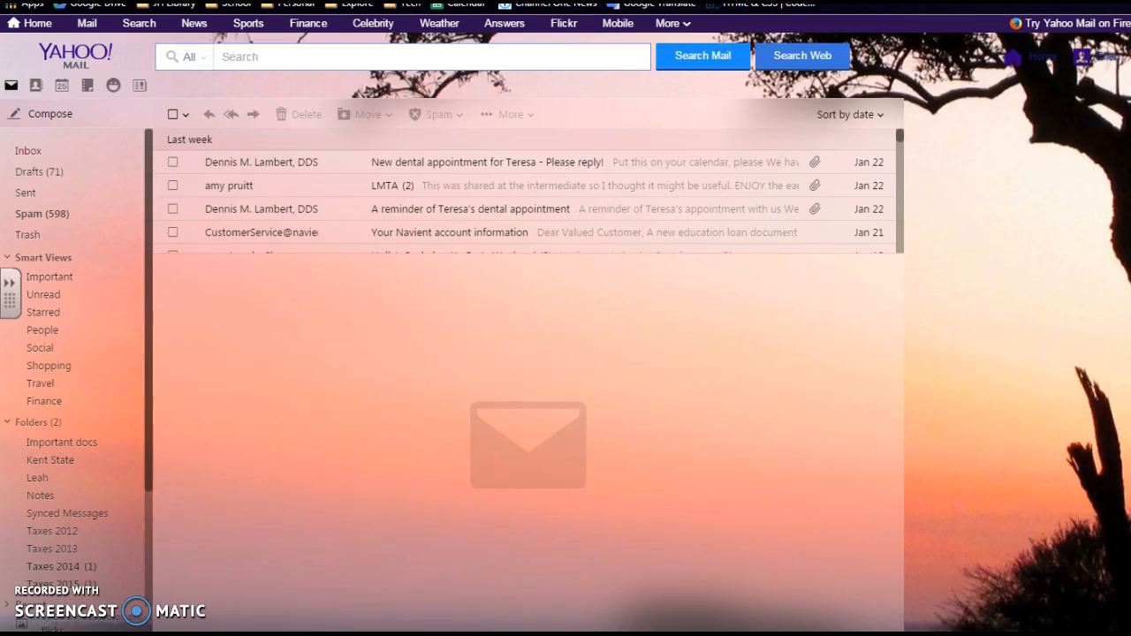
pyautogui.hotkey('ctrl', 'shift', 'Tab')
pyautogui.click(595, 240)
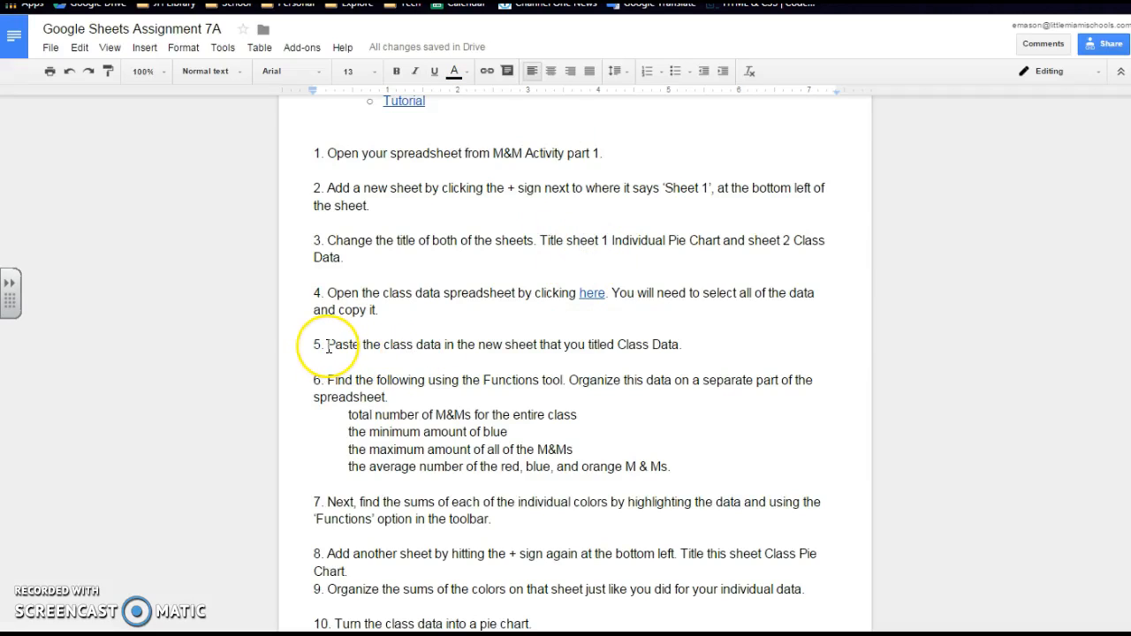
pyautogui.moveTo(328, 348); pyautogui.dragTo(687, 346)
pyautogui.click(745, 328)
# Read instruction 6 in the assignment document and find the first value to calculate with the Functions tool
pyautogui.scroll(-1, 745, 328)
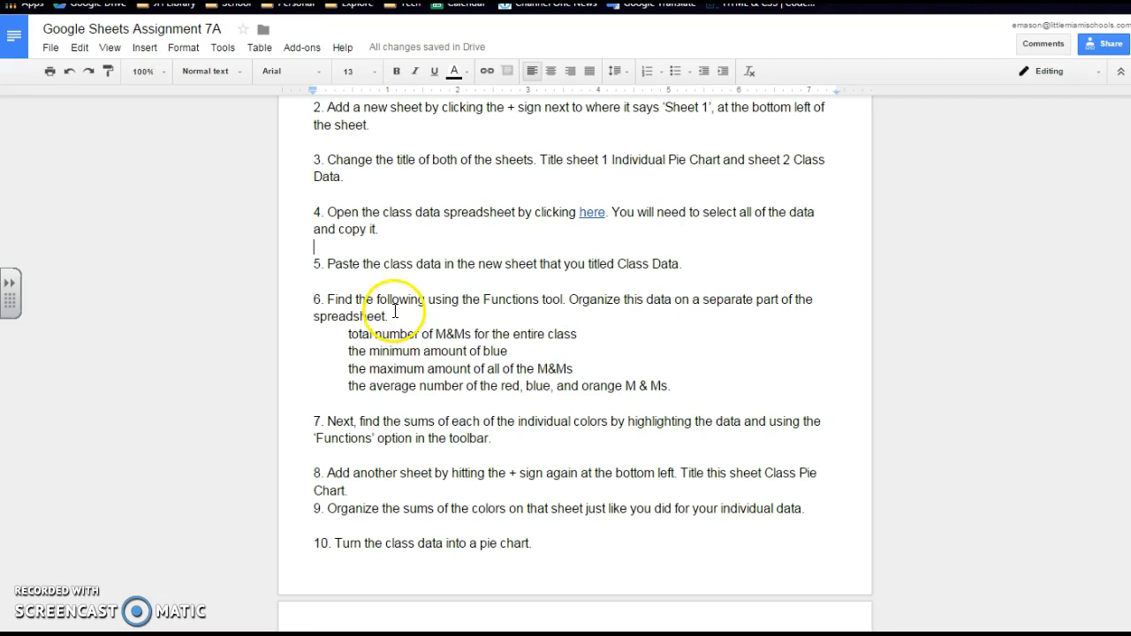
pyautogui.moveTo(327, 299); pyautogui.dragTo(571, 301)
pyautogui.scroll(-1, 677, 320)
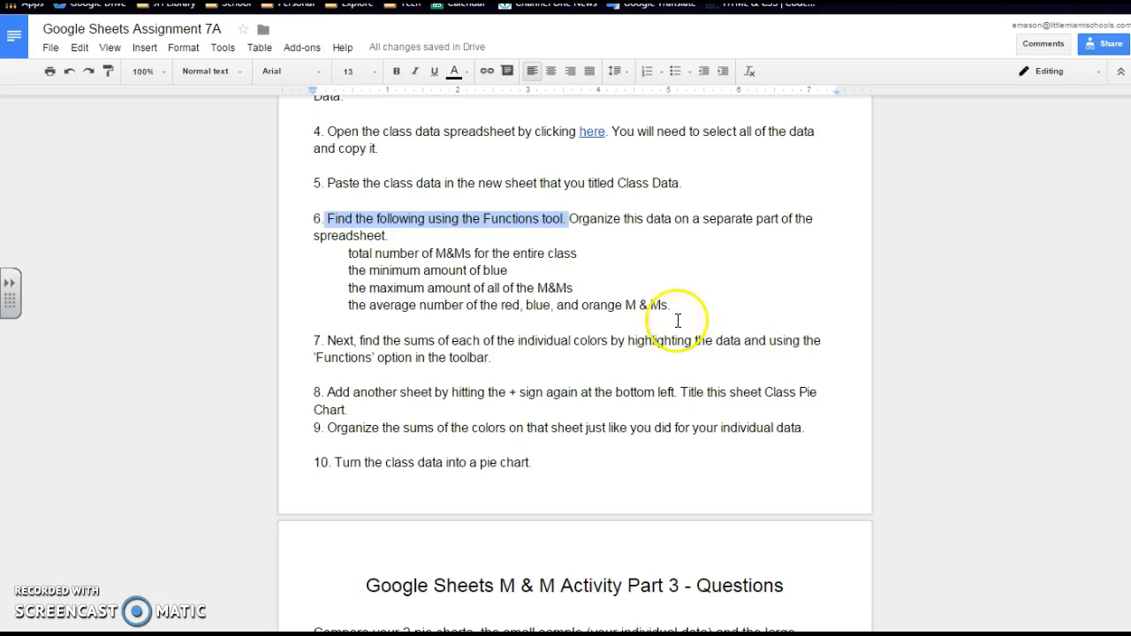
pyautogui.click(636, 270)
pyautogui.moveTo(348, 254); pyautogui.dragTo(588, 254)
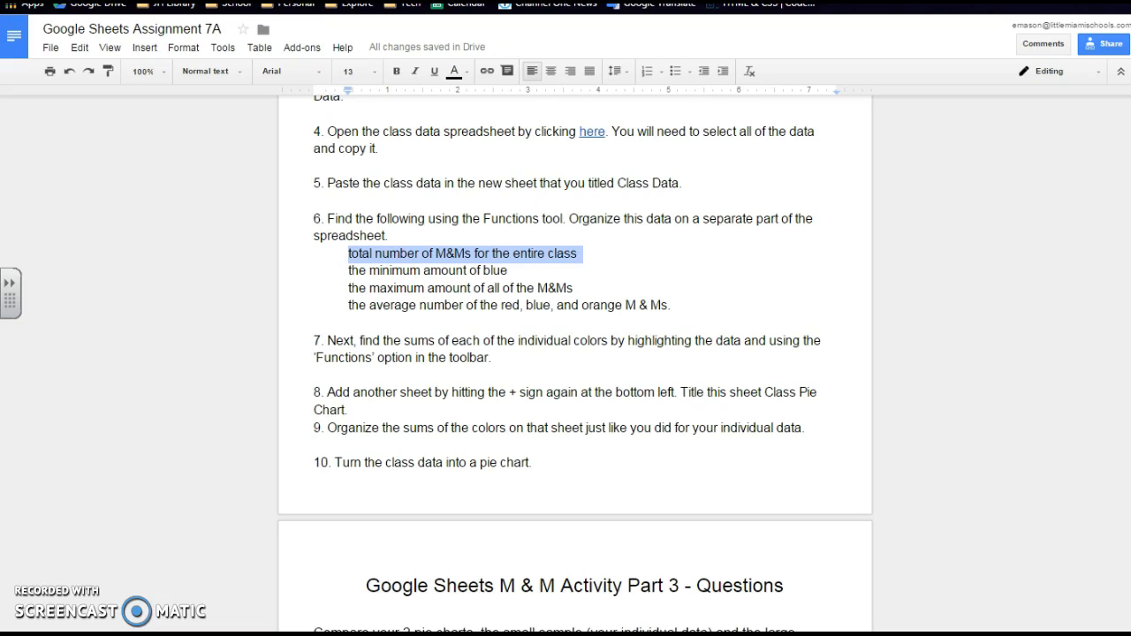
# Calculate the total number of M&Ms in the Class Data sheet with a SUM of A2:F21 in cell A22
pyautogui.click(468, 2)
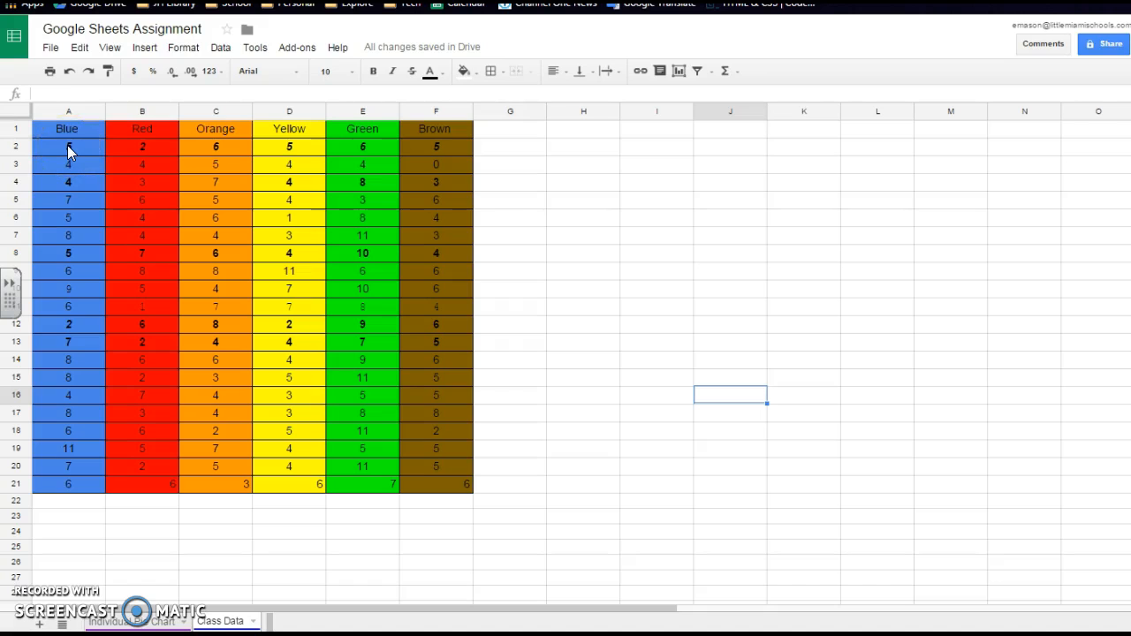
pyautogui.moveTo(67, 145)
pyautogui.mouseDown()
pyautogui.moveTo(352, 348)
pyautogui.moveTo(406, 401)
pyautogui.moveTo(452, 486)
pyautogui.mouseUp()
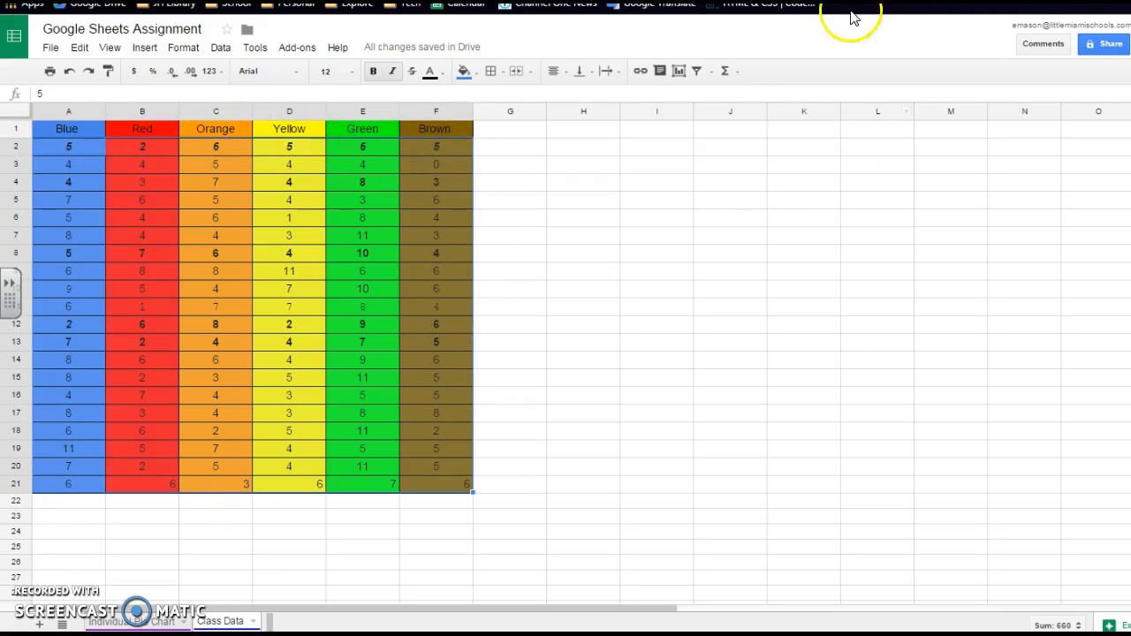
pyautogui.click(737, 76)
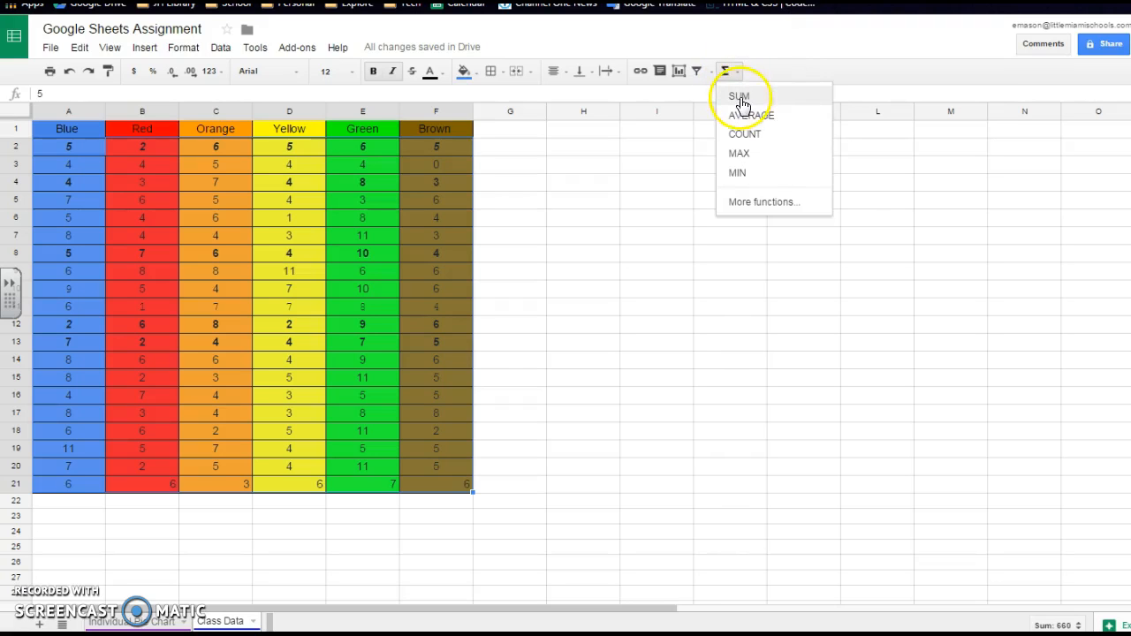
pyautogui.click(740, 99)
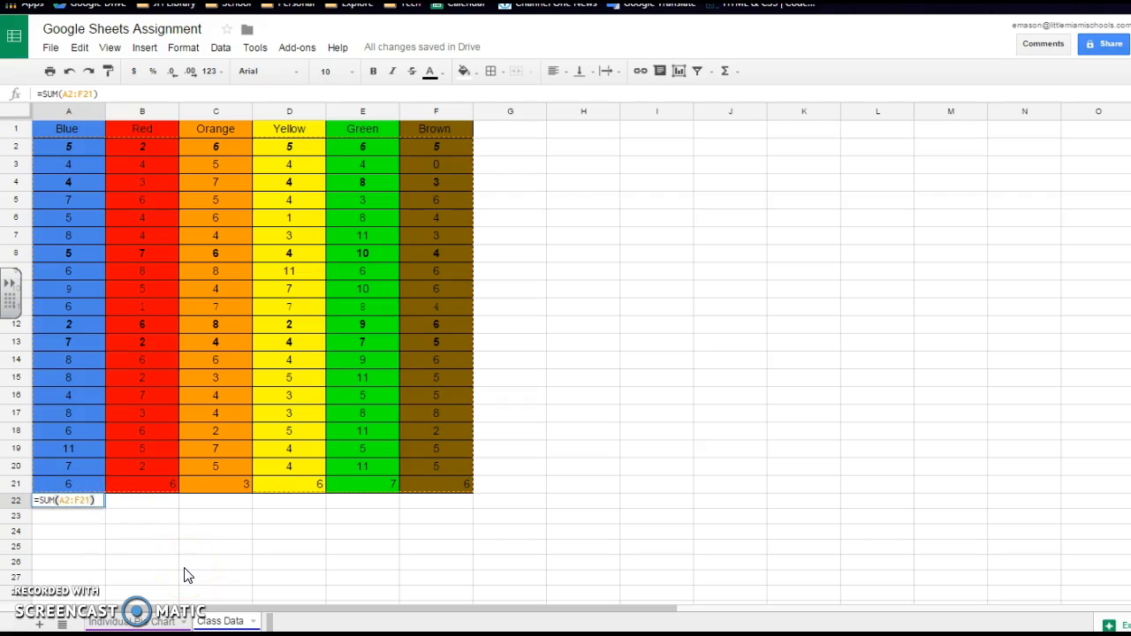
pyautogui.press('Return')
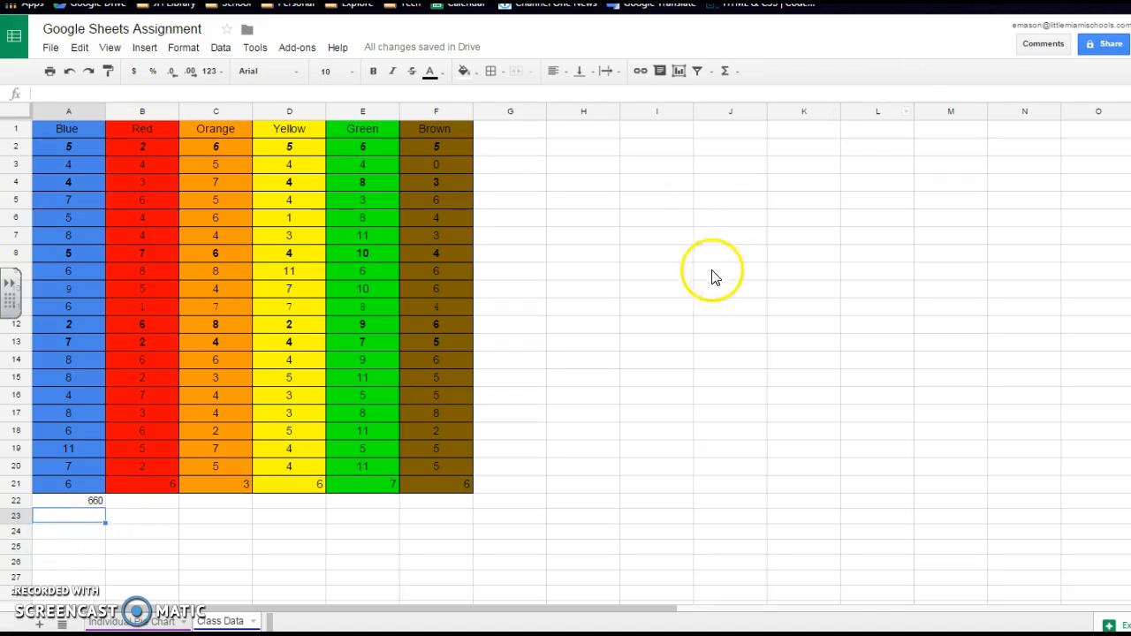
# Enter the label "Total" in H3 and the value 660 in I3, apart from the class data
pyautogui.click(609, 169)
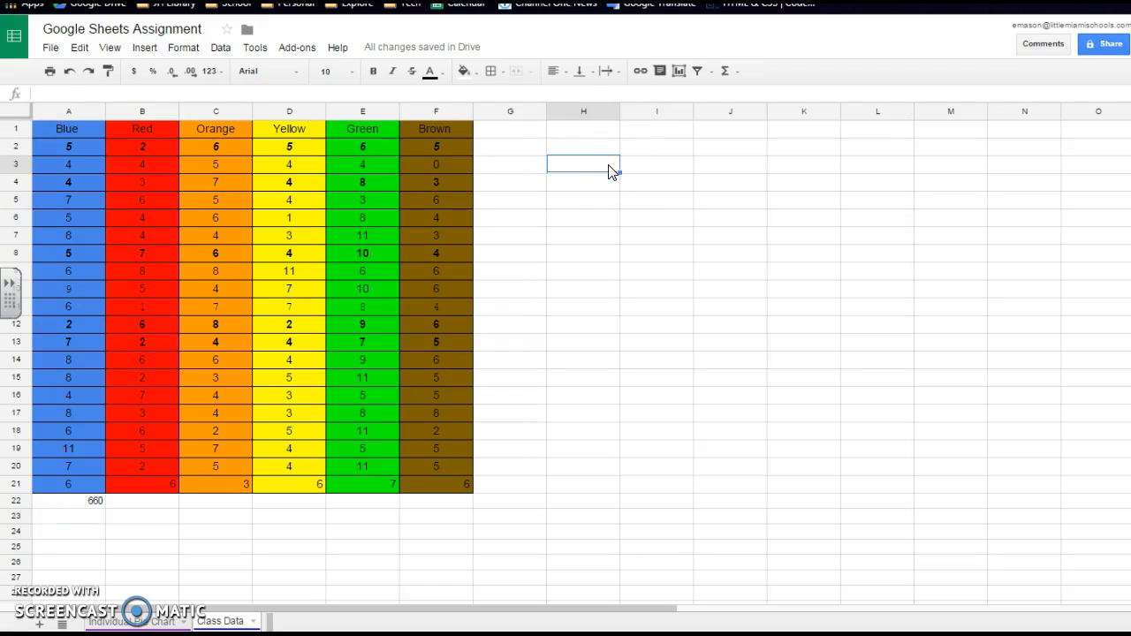
pyautogui.write('Total')
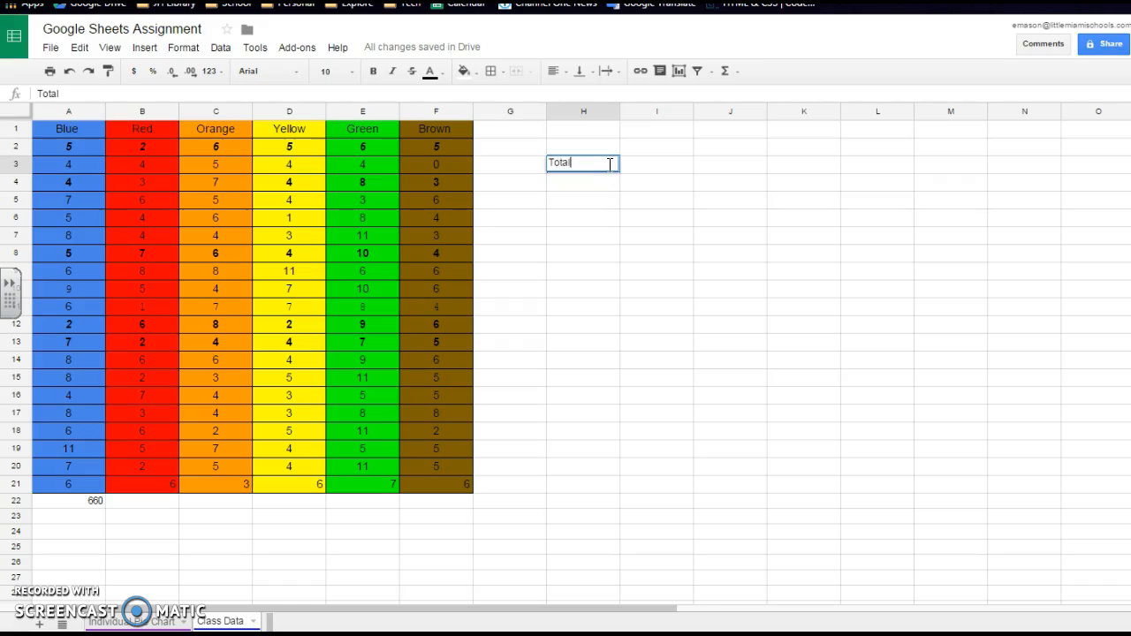
pyautogui.click(657, 173)
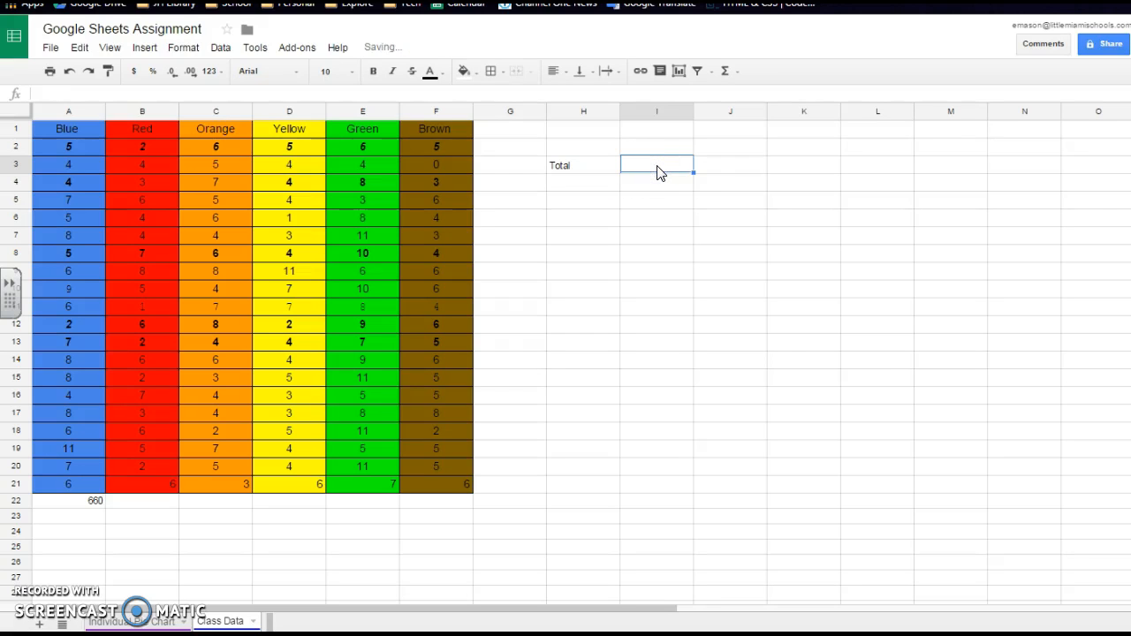
pyautogui.write('660')
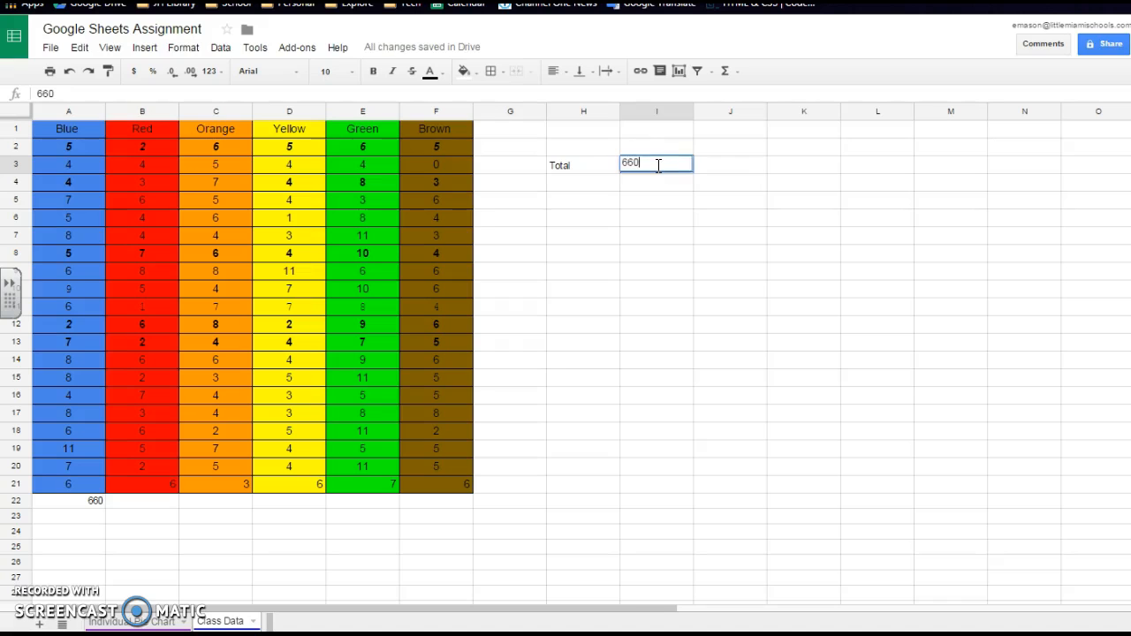
# Clear the SUM formula from cell A22 below the Blue column
pyautogui.click(78, 510)
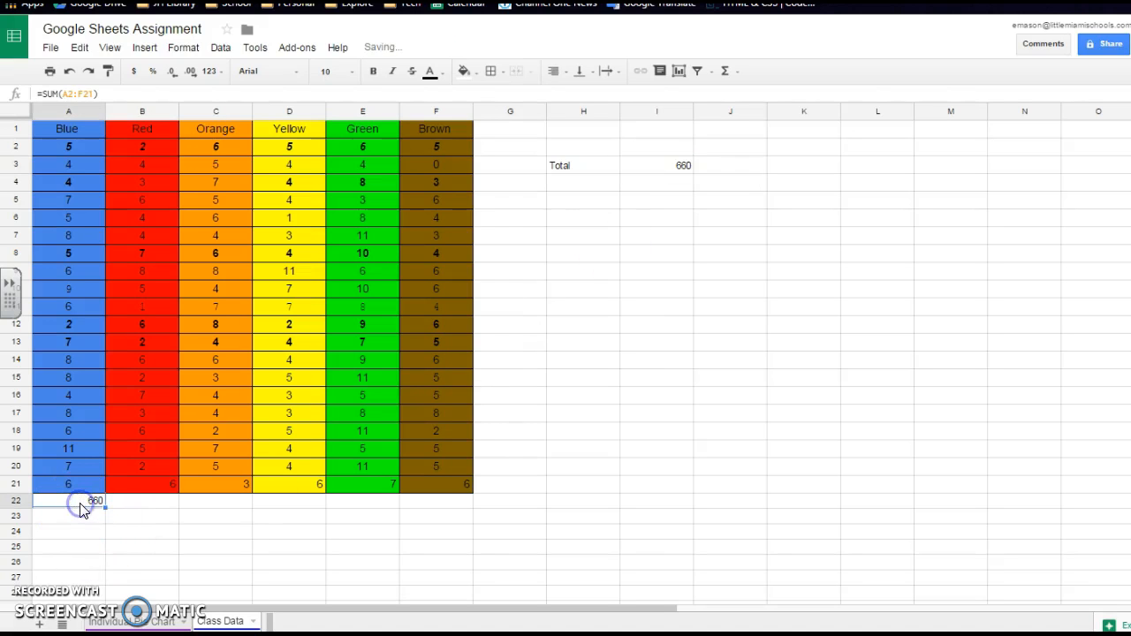
pyautogui.press('Delete')
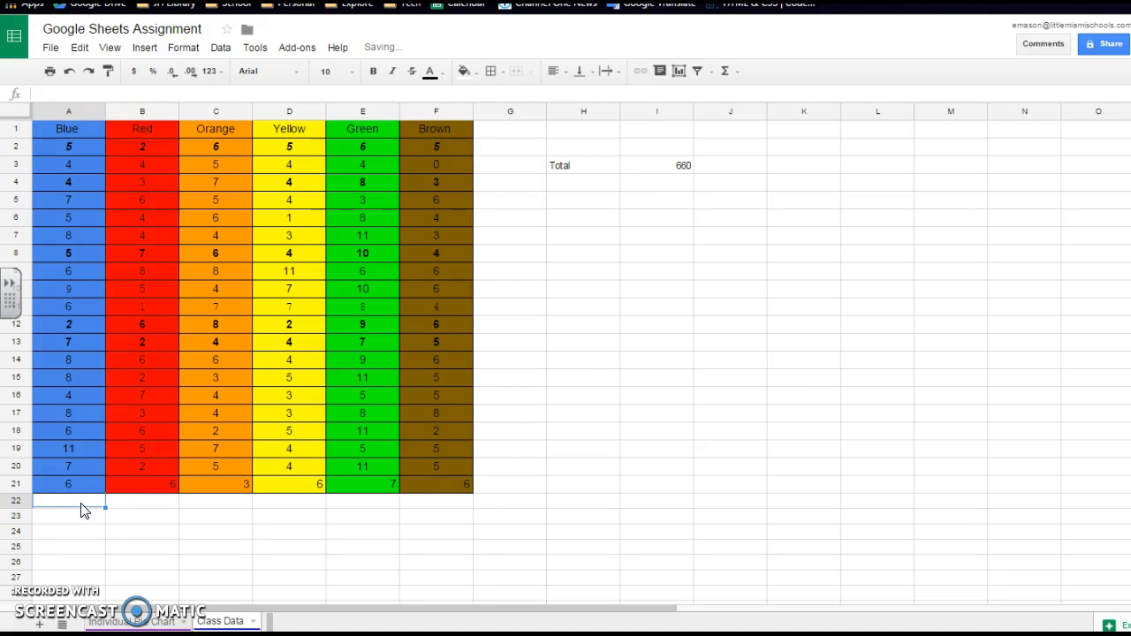
pyautogui.click(569, 486)
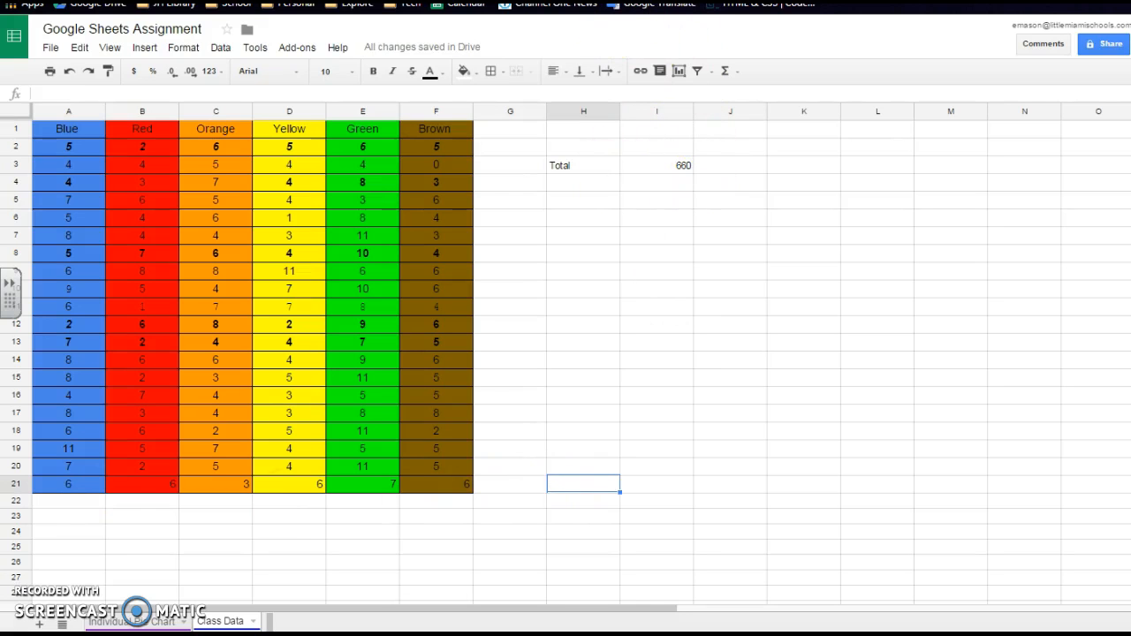
# Check the assignment document for the second value required by instruction 6
pyautogui.click(557, 1)
pyautogui.click(610, 252)
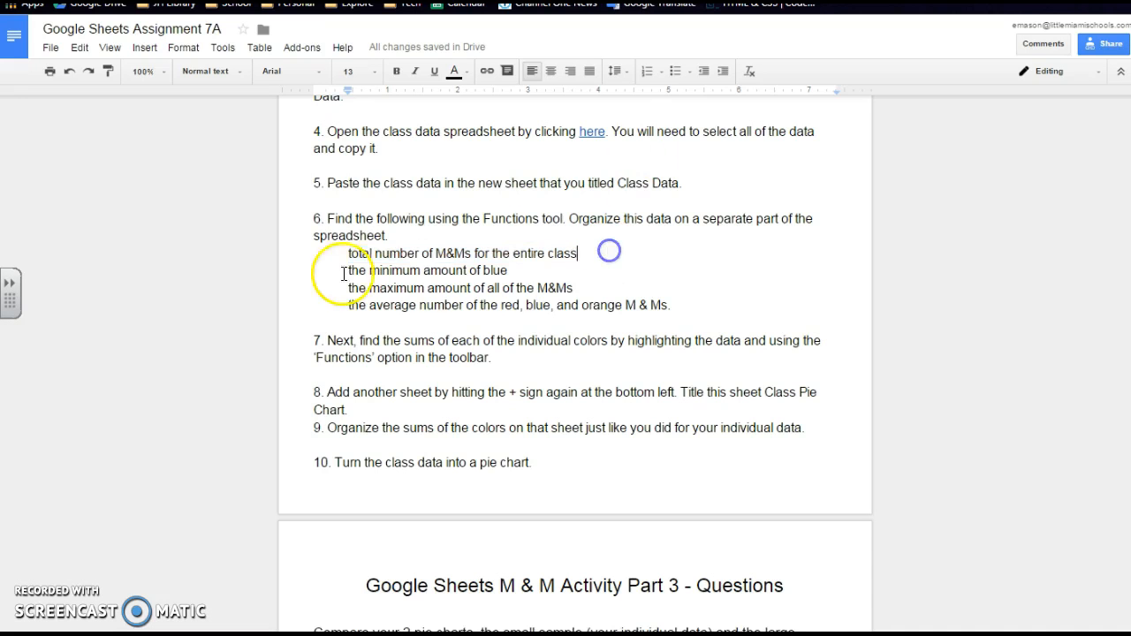
pyautogui.moveTo(348, 271); pyautogui.dragTo(517, 272)
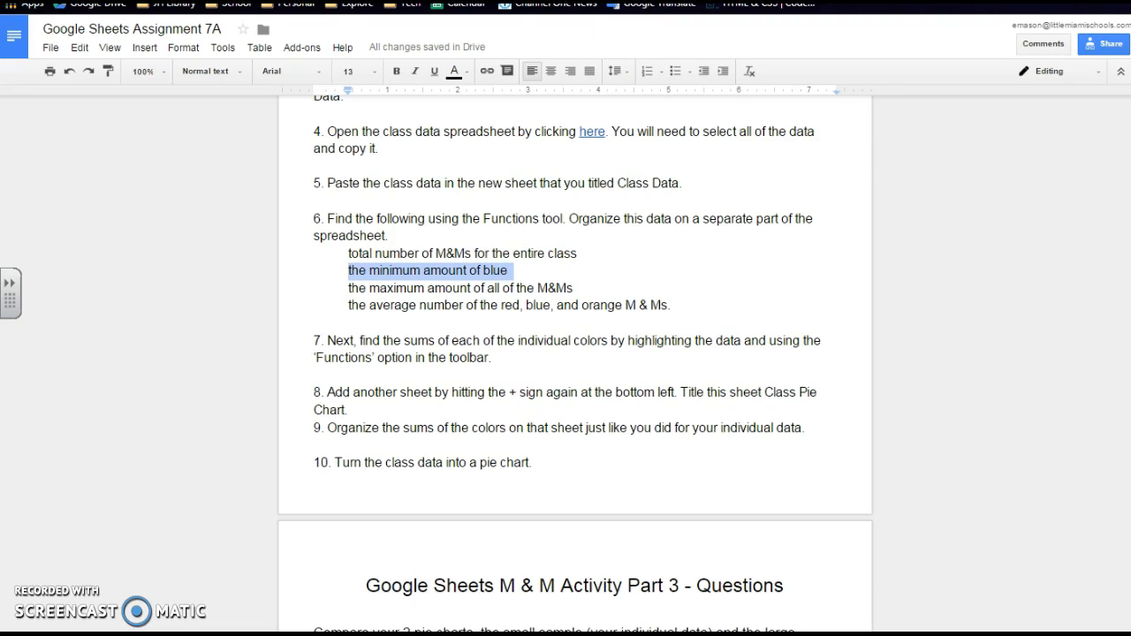
# Calculate the minimum of the Blue values on the Class Data sheet with a MIN of A2:A21 in cell A22
pyautogui.click(265, 1)
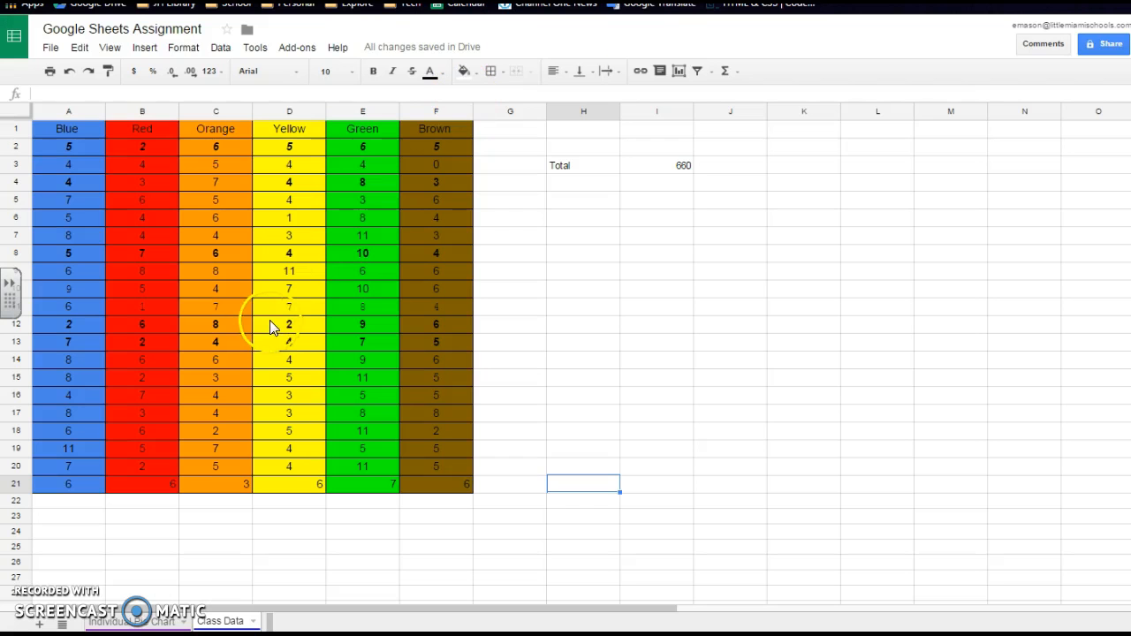
pyautogui.click(74, 147)
pyautogui.moveTo(78, 150); pyautogui.dragTo(79, 492)
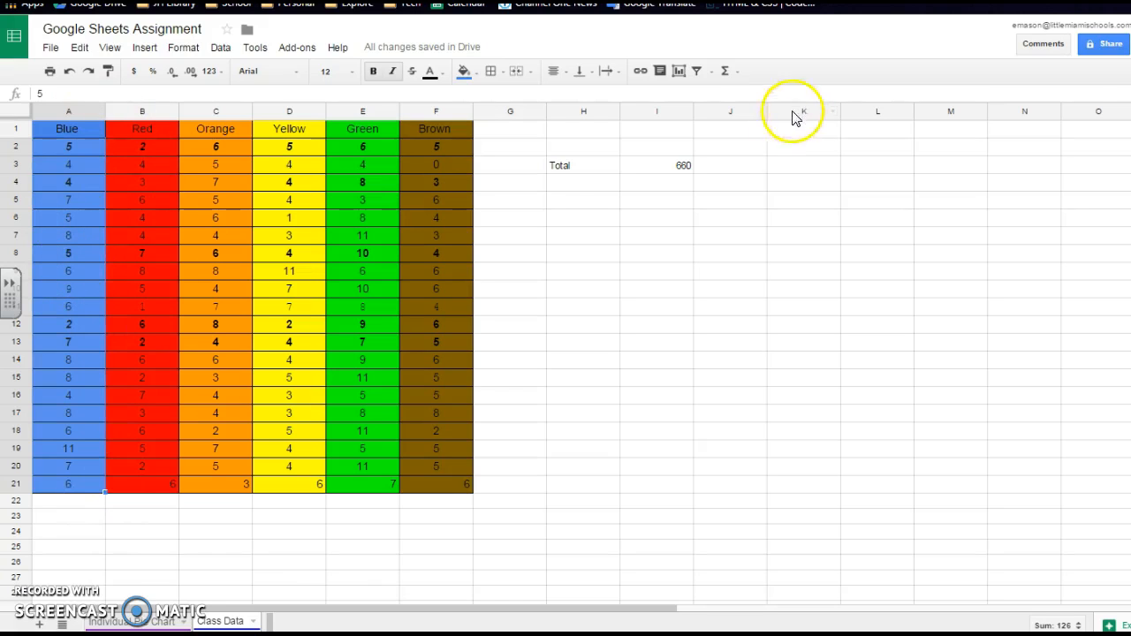
pyautogui.click(738, 77)
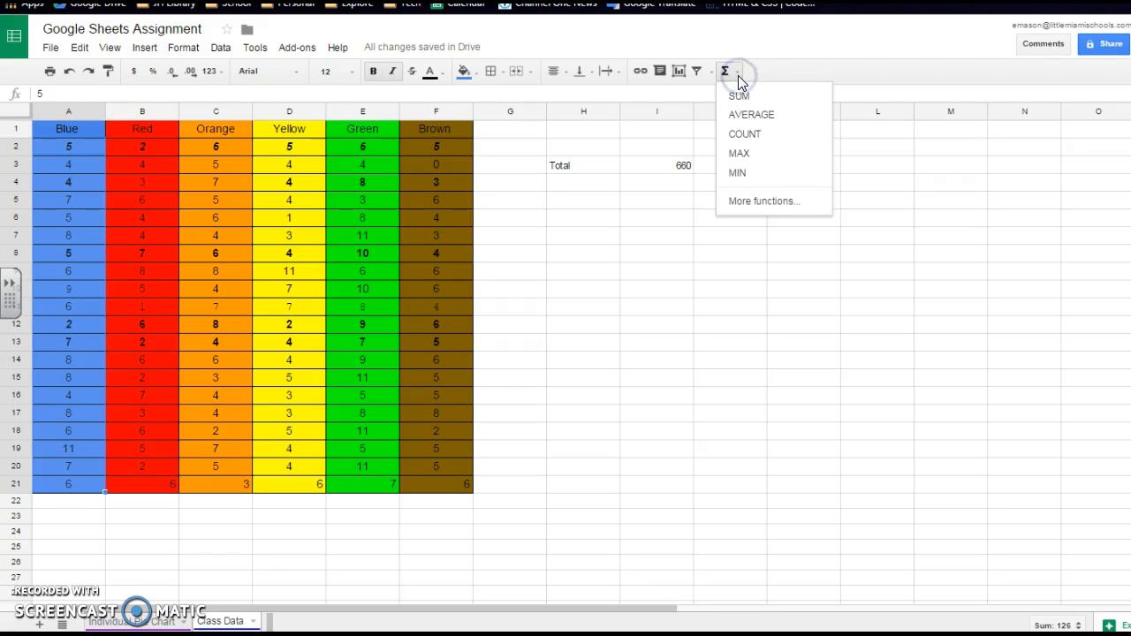
pyautogui.click(738, 173)
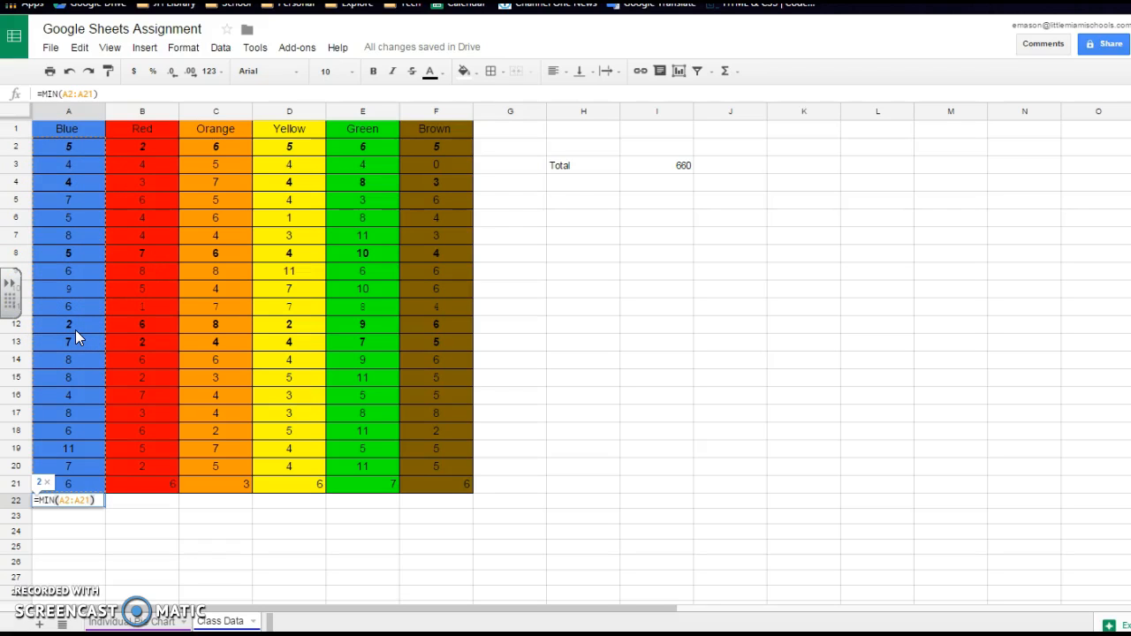
pyautogui.press('Return')
pyautogui.click(95, 513)
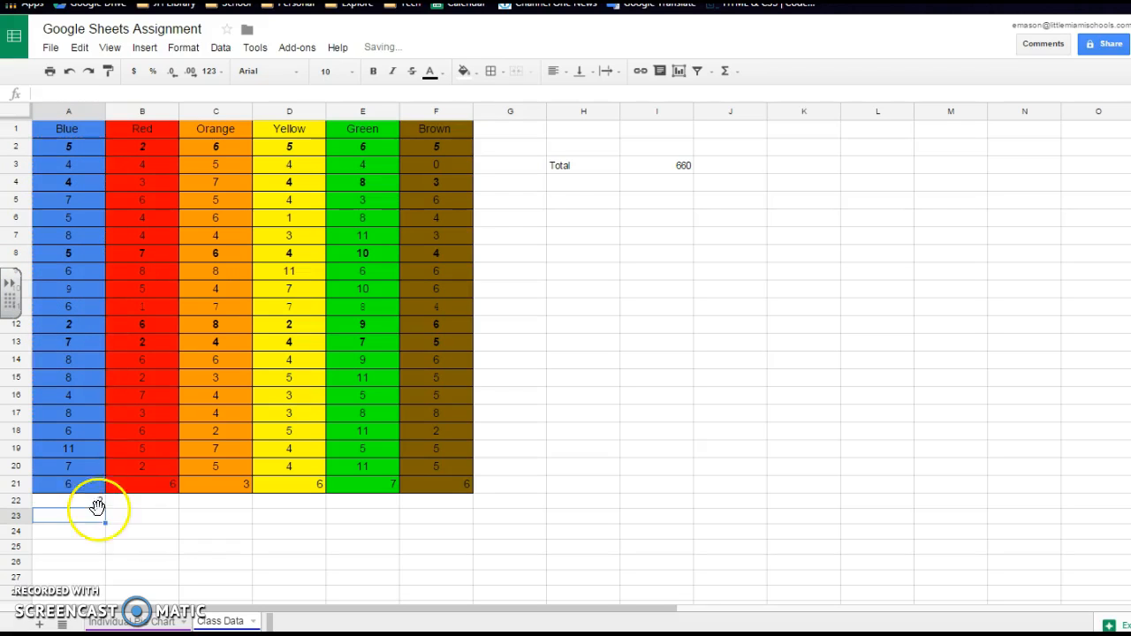
# Enter the label "Min." in H4 and the value 2 in I4, and clear the MIN formula from A22
pyautogui.click(584, 186)
pyautogui.write('Min.')
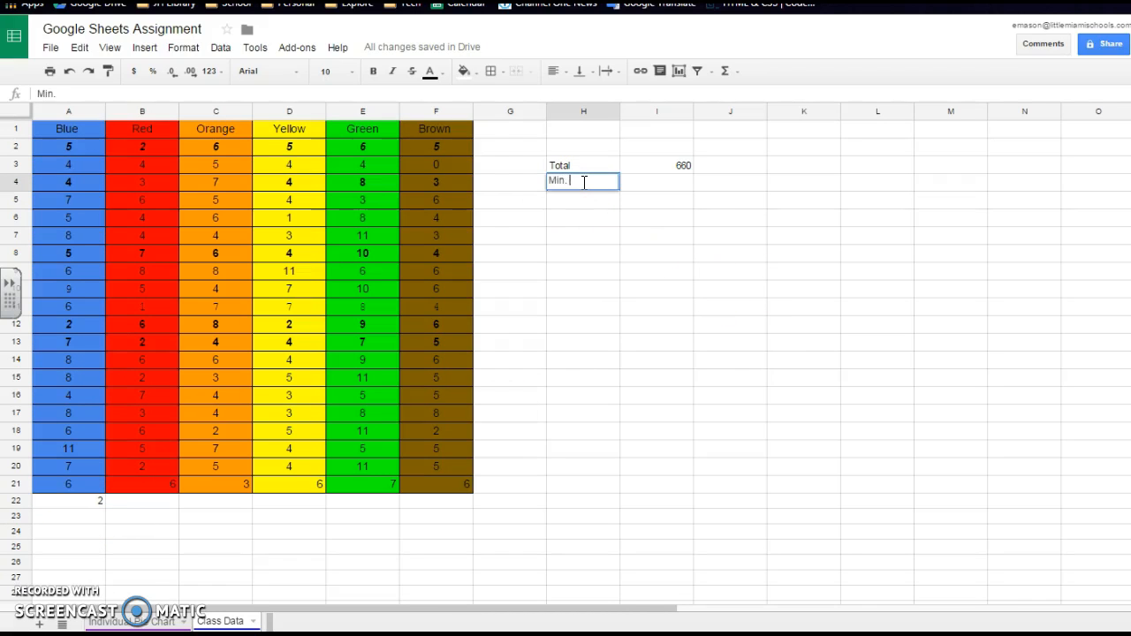
pyautogui.click(658, 183)
pyautogui.write('2')
pyautogui.click(702, 233)
pyautogui.click(699, 286)
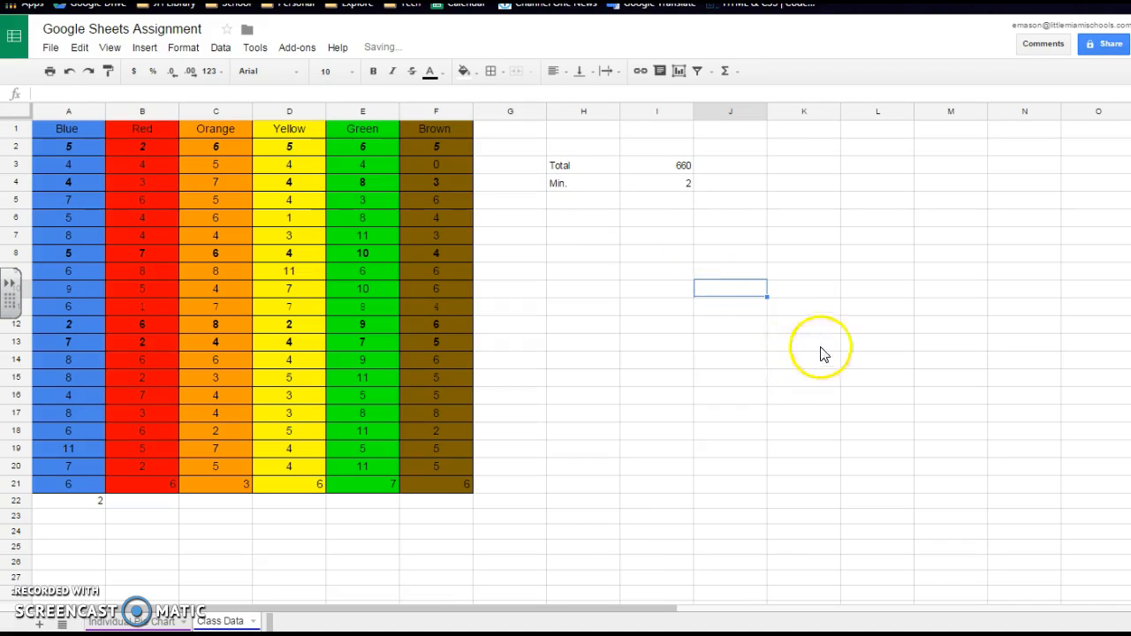
pyautogui.click(89, 503)
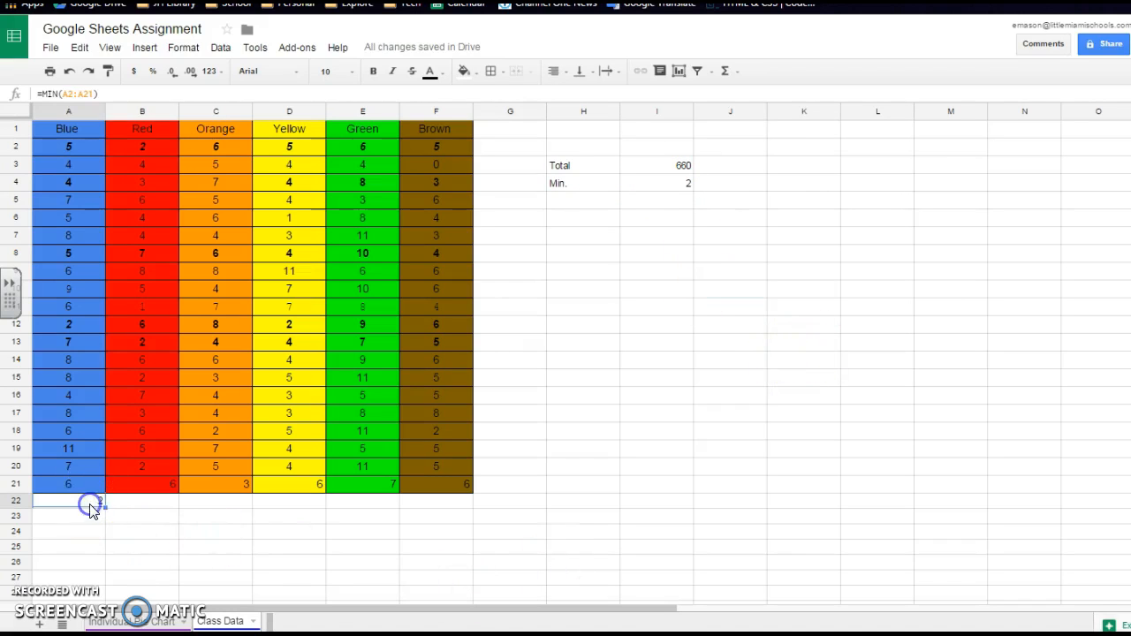
pyautogui.click(589, 77)
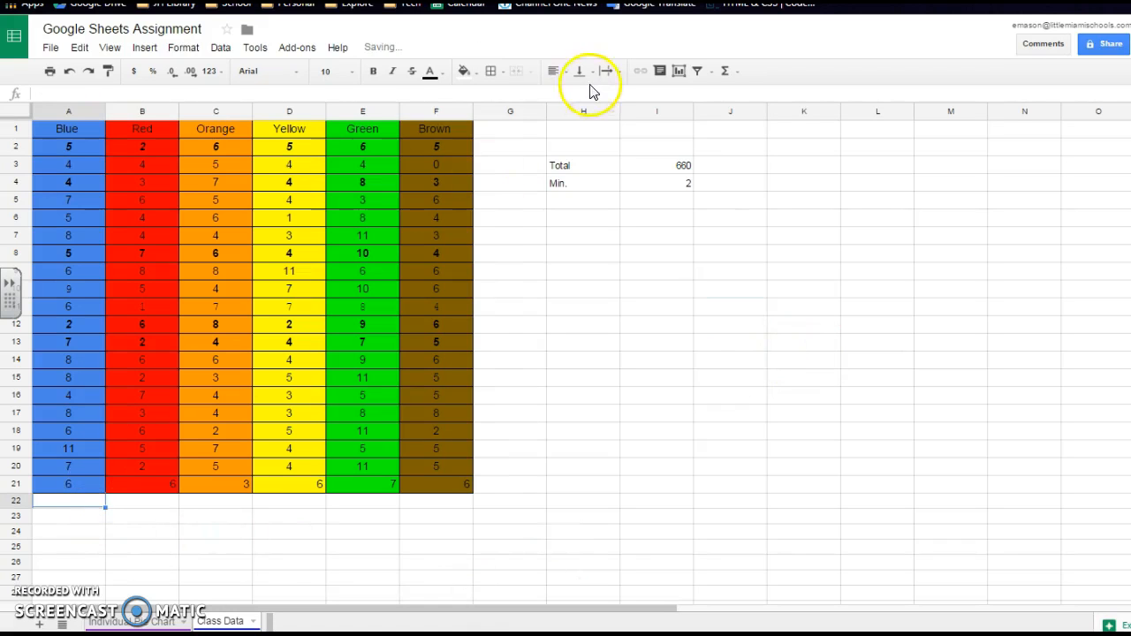
# Check the assignment document for the maximum and average values required by instruction 6
pyautogui.hotkey('ctrl', 'Tab')
pyautogui.click(510, 392)
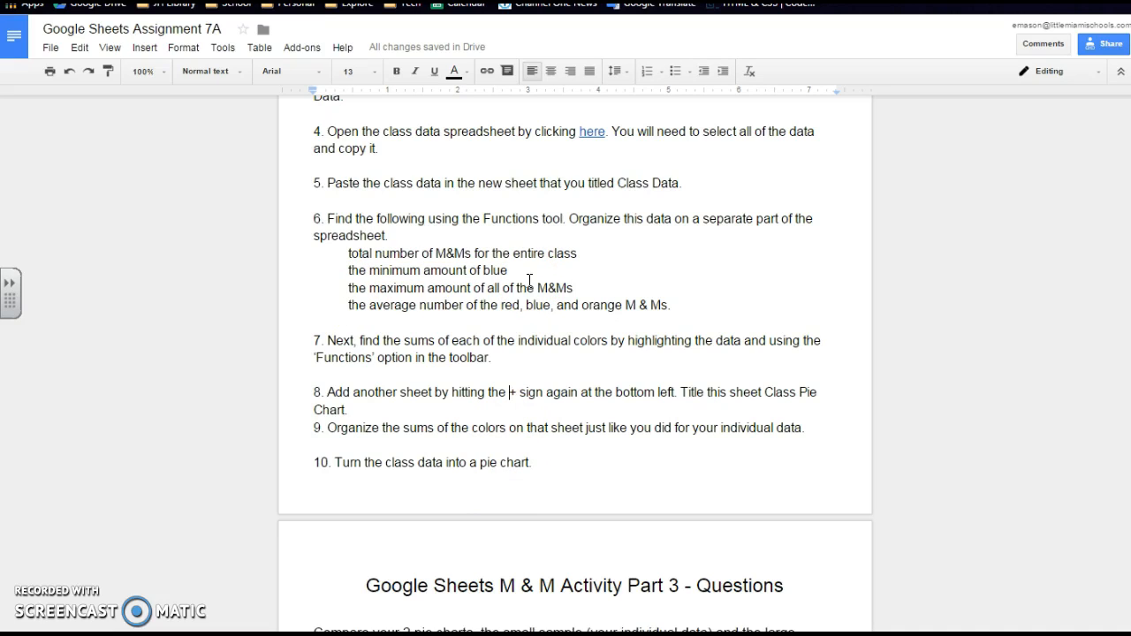
pyautogui.moveTo(352, 294); pyautogui.dragTo(589, 289)
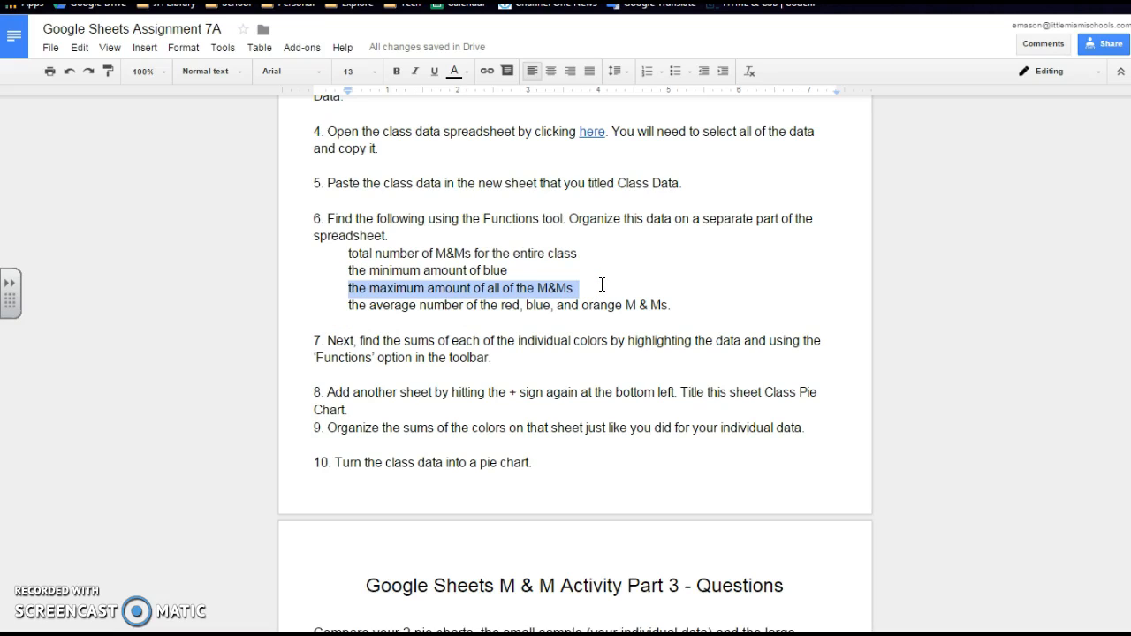
pyautogui.click(601, 285)
pyautogui.moveTo(315, 308); pyautogui.dragTo(707, 308)
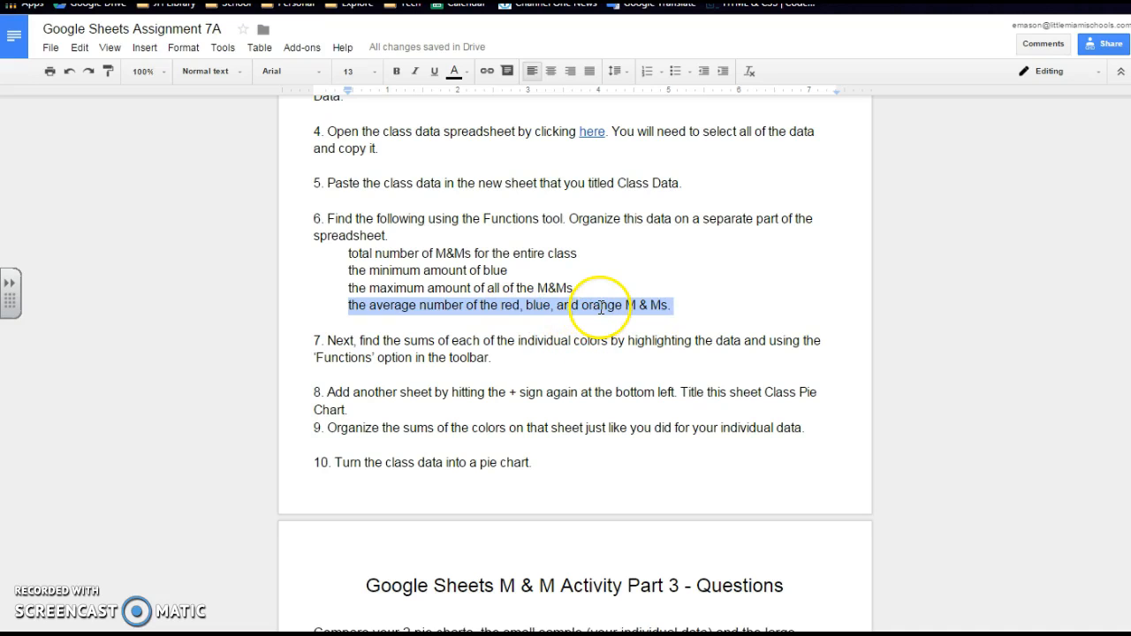
pyautogui.click(663, 261)
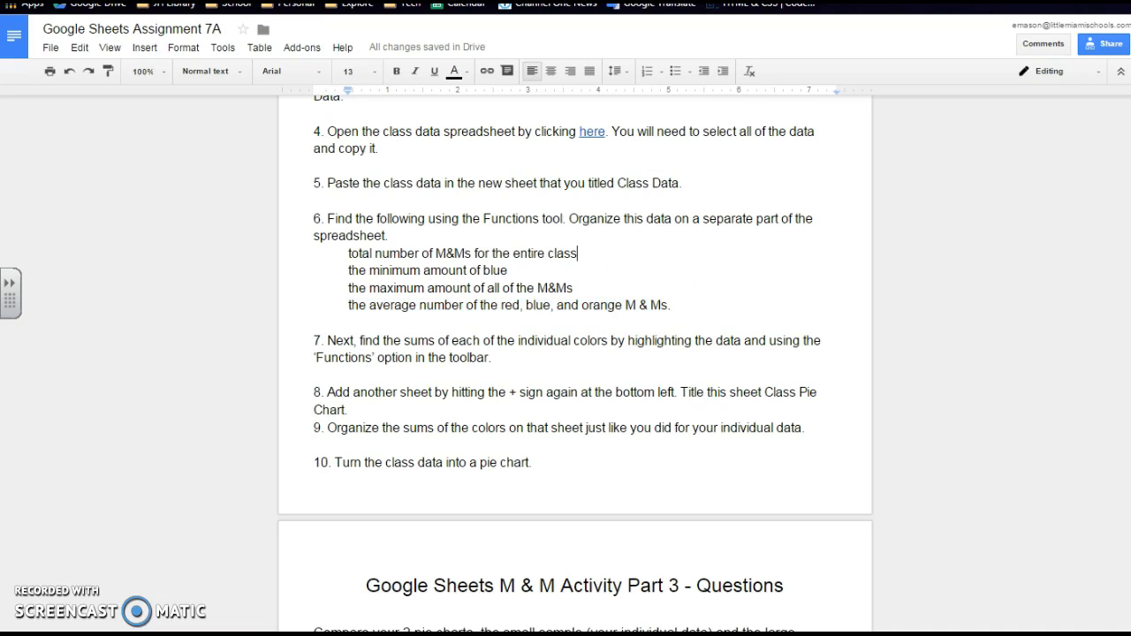
# Select the Red, Blue and Orange values in rows 2 to 21 together on the Class Data sheet and insert an AVERAGE in C22
pyautogui.hotkey('ctrl', 'Tab')
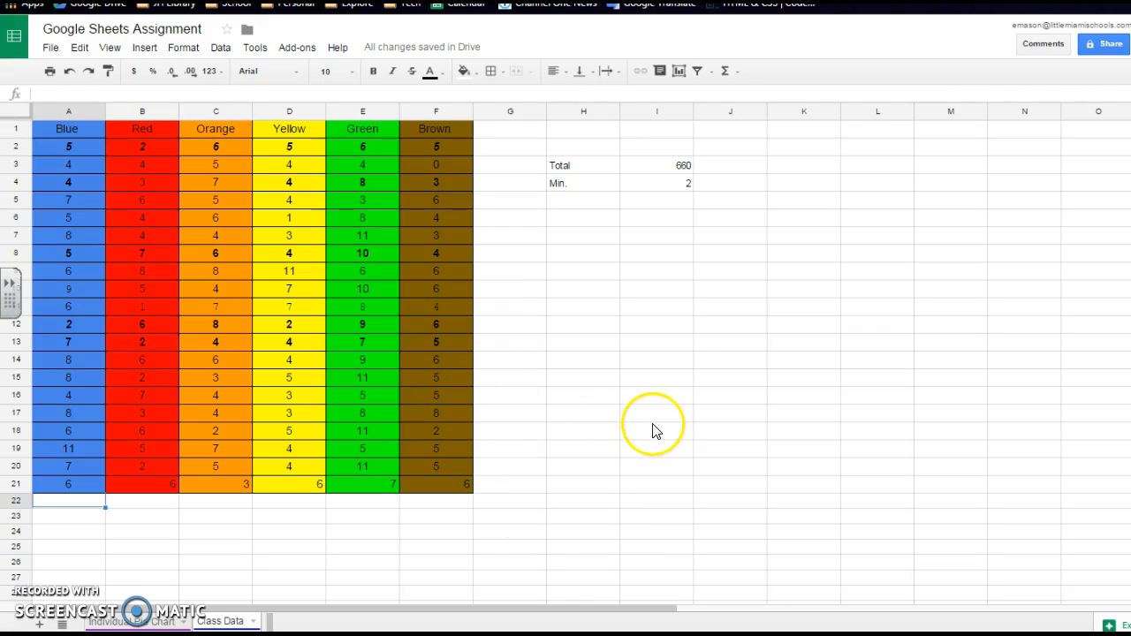
pyautogui.moveTo(147, 146); pyautogui.dragTo(151, 484)
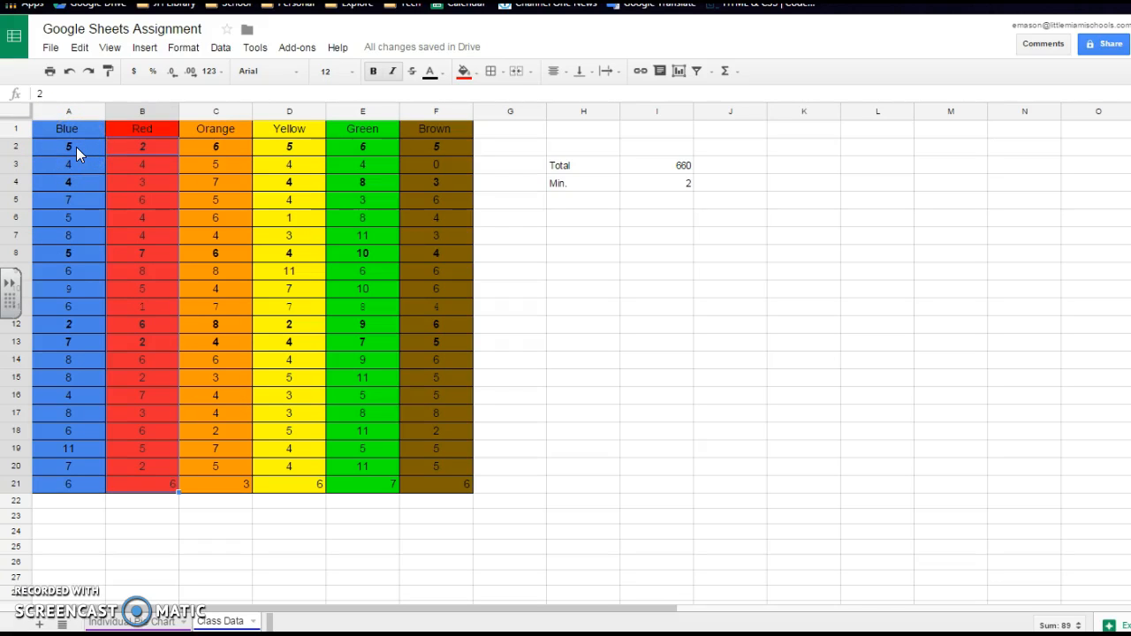
pyautogui.moveTo(76, 147); pyautogui.dragTo(84, 484)
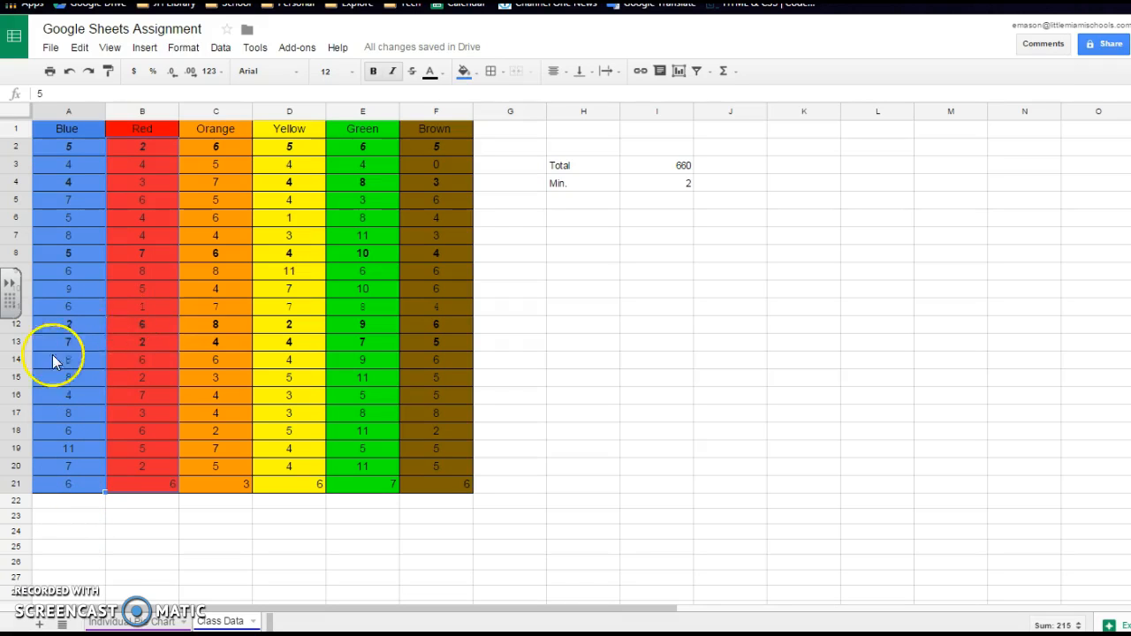
pyautogui.click(424, 2)
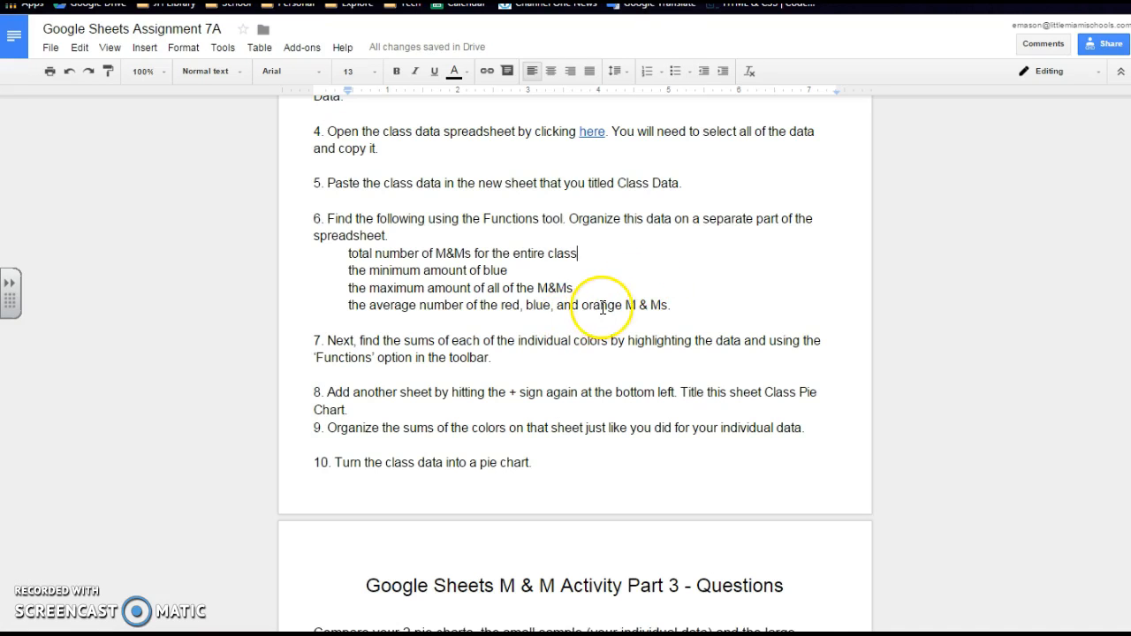
pyautogui.click(560, 2)
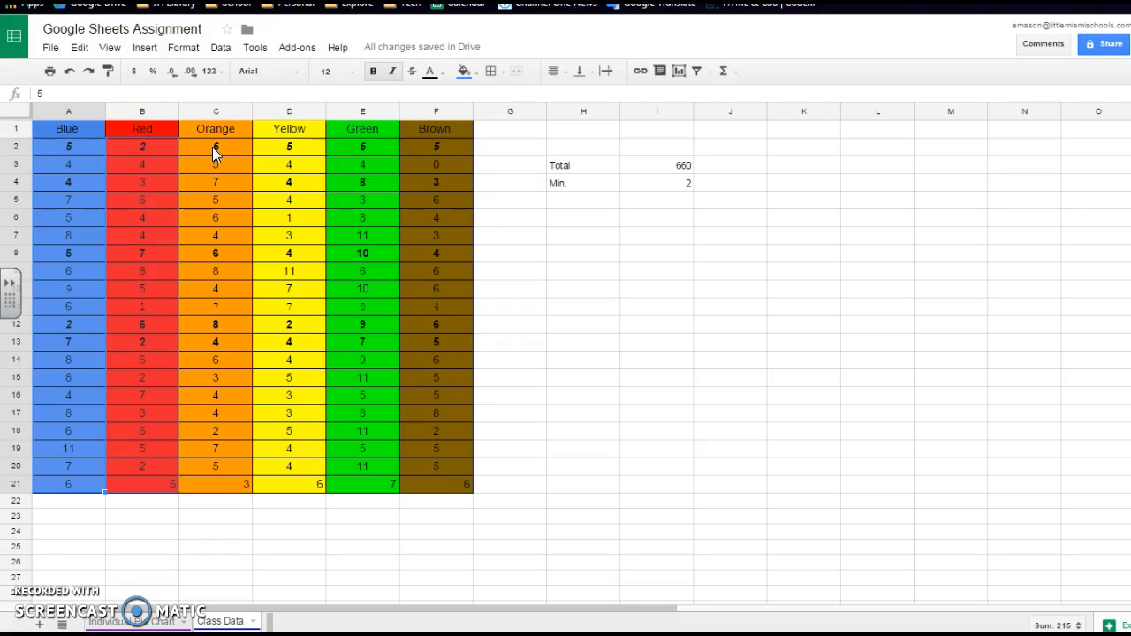
pyautogui.moveTo(212, 147); pyautogui.dragTo(220, 419)
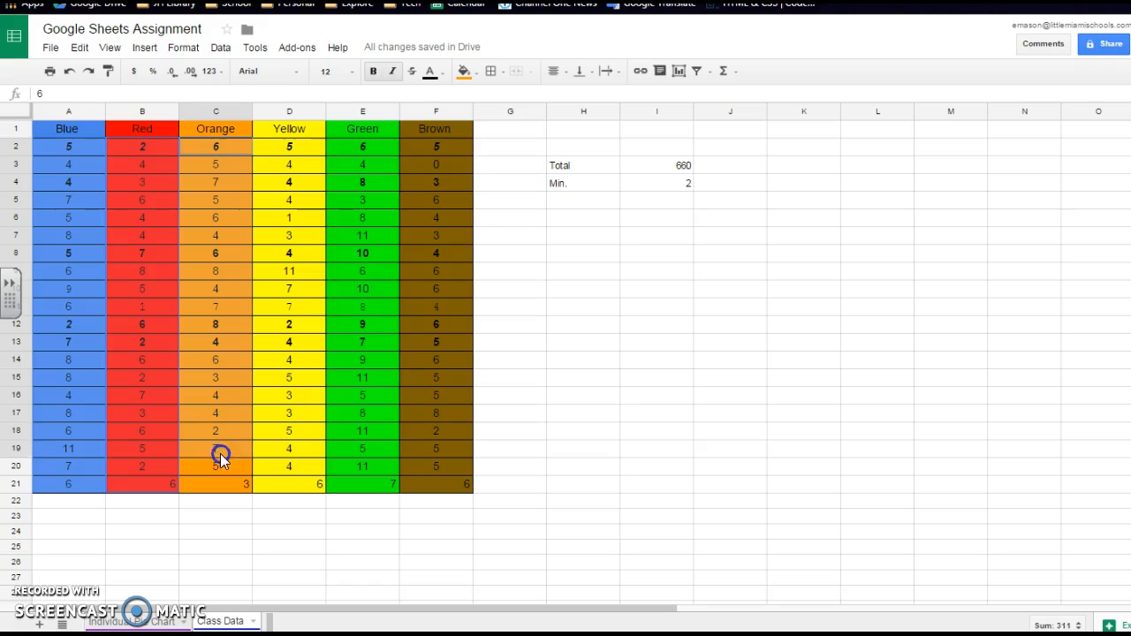
pyautogui.moveTo(225, 484); pyautogui.dragTo(224, 486)
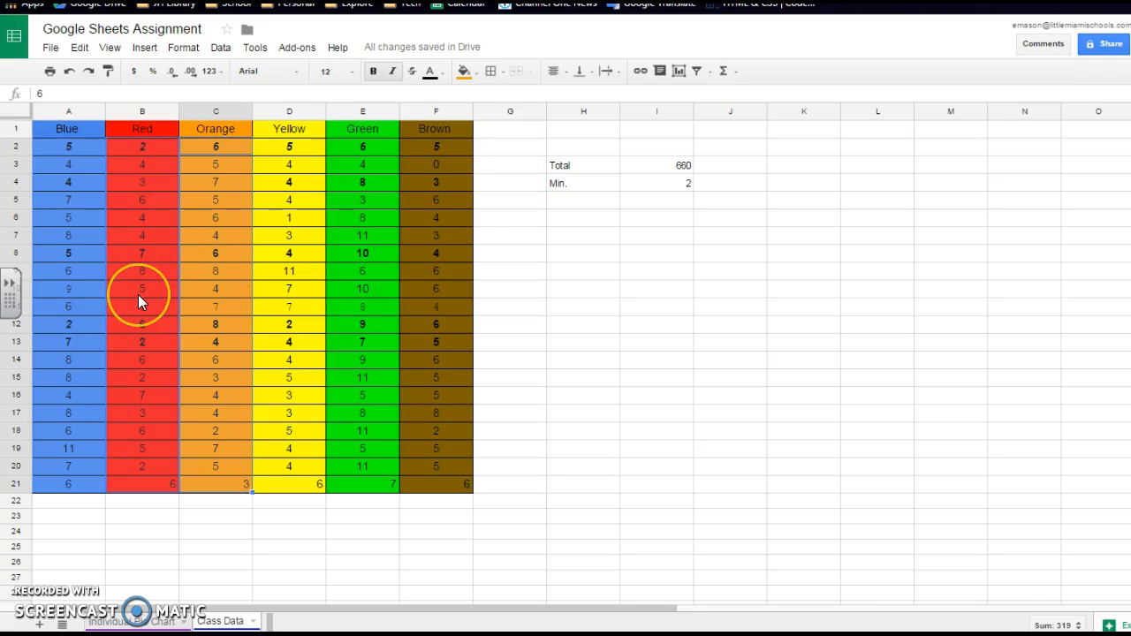
pyautogui.click(739, 75)
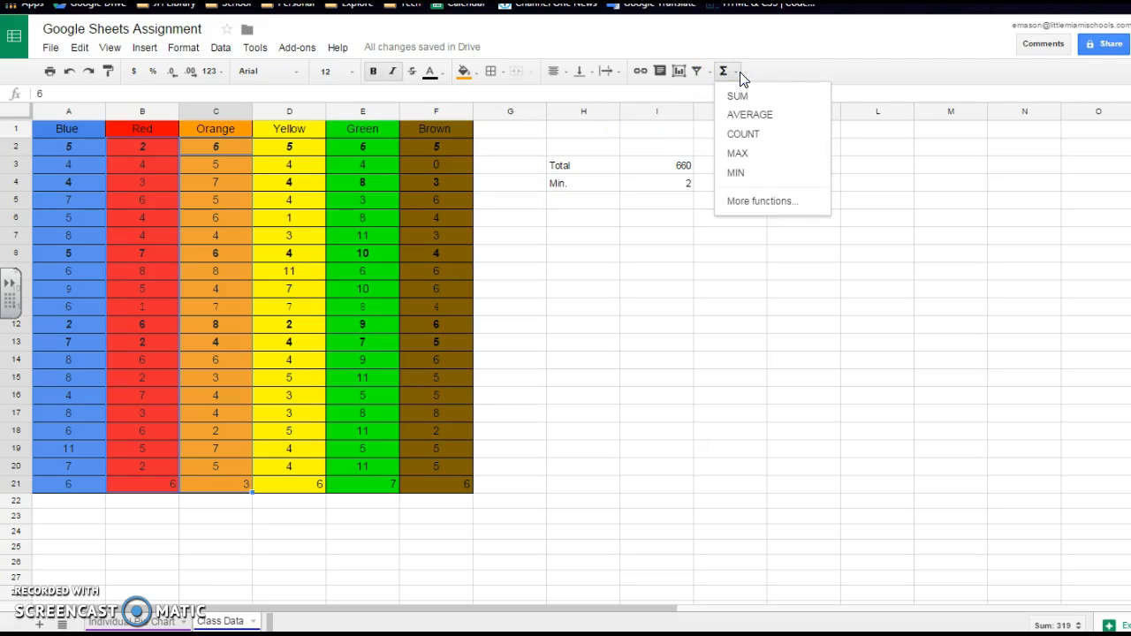
pyautogui.click(654, 1)
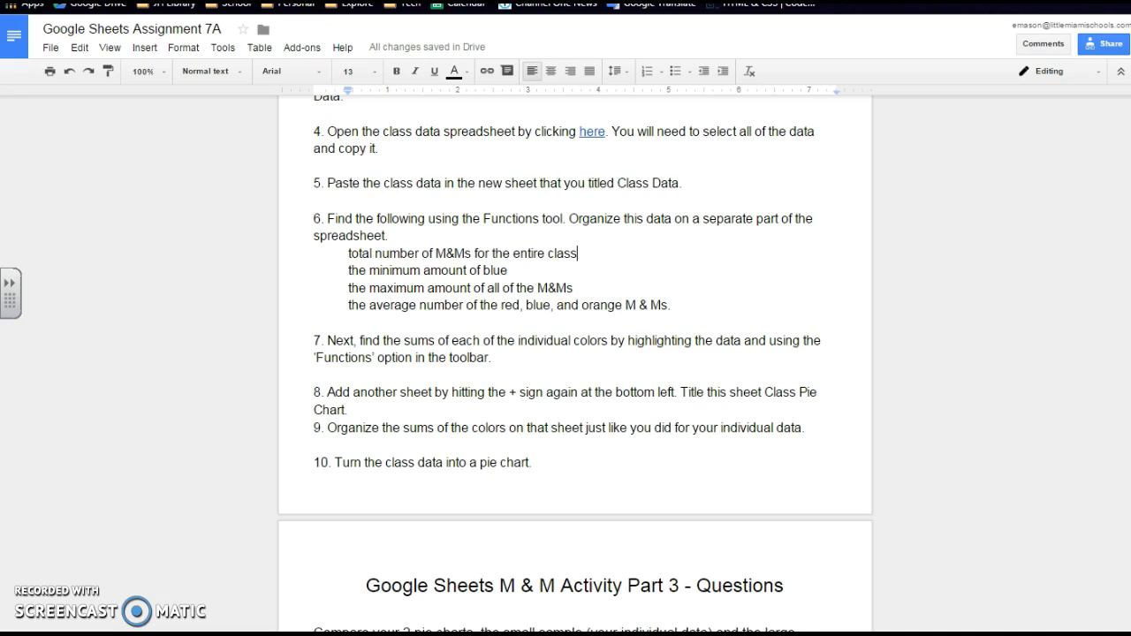
pyautogui.click(760, 2)
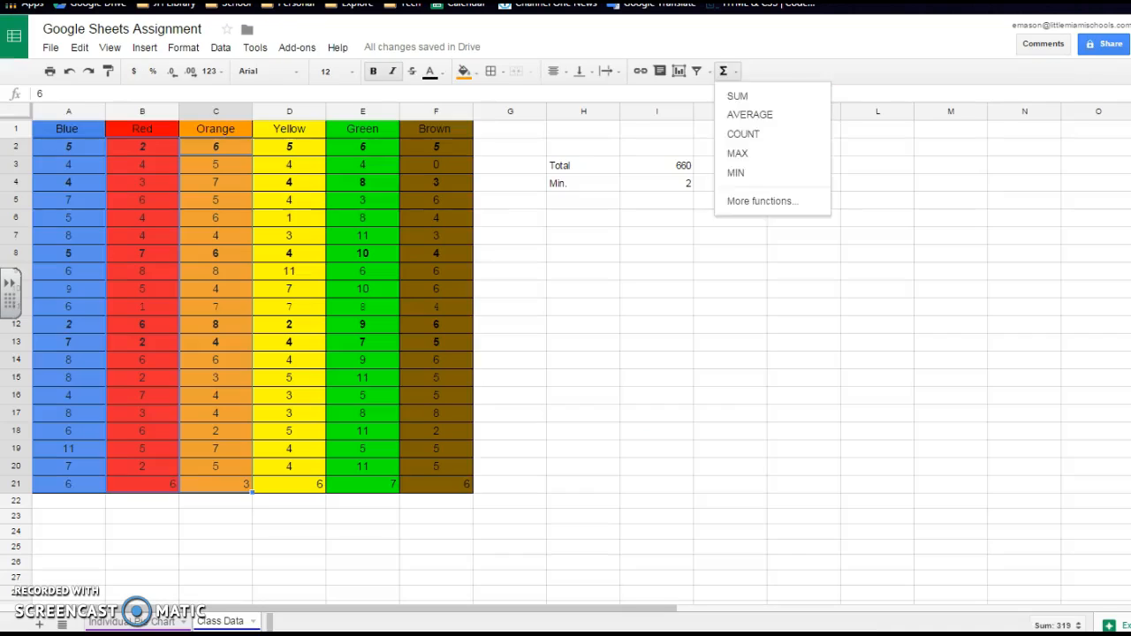
pyautogui.click(726, 71)
pyautogui.click(748, 118)
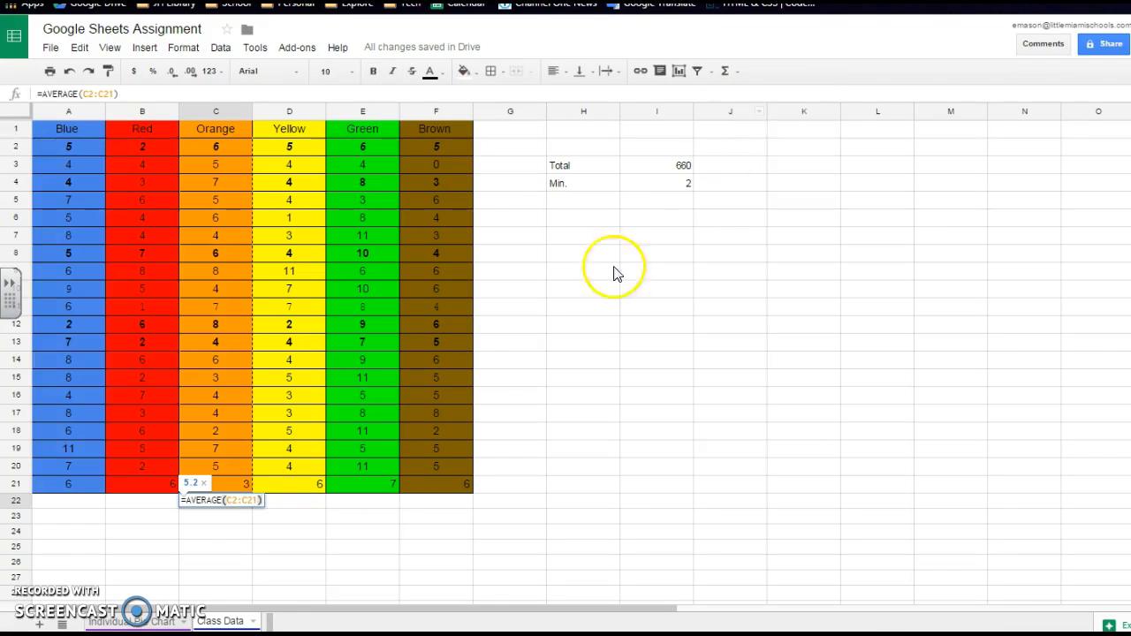
pyautogui.press('Return')
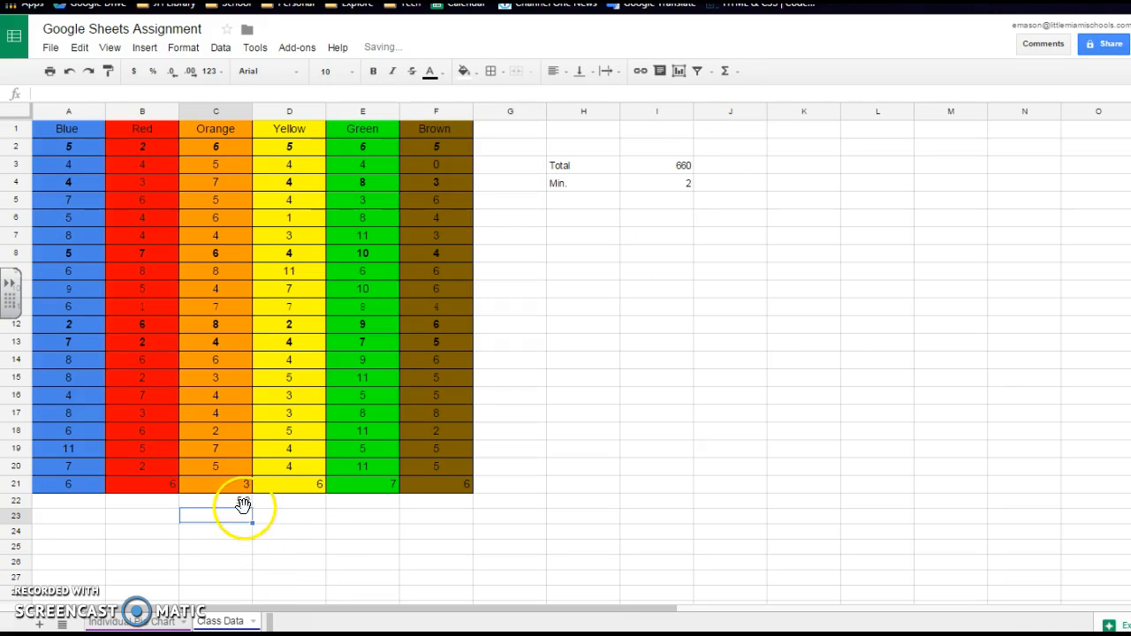
# Enter the label "Average" in H6 and the value 5.2 in I6, leaving row 5 empty
pyautogui.click(592, 203)
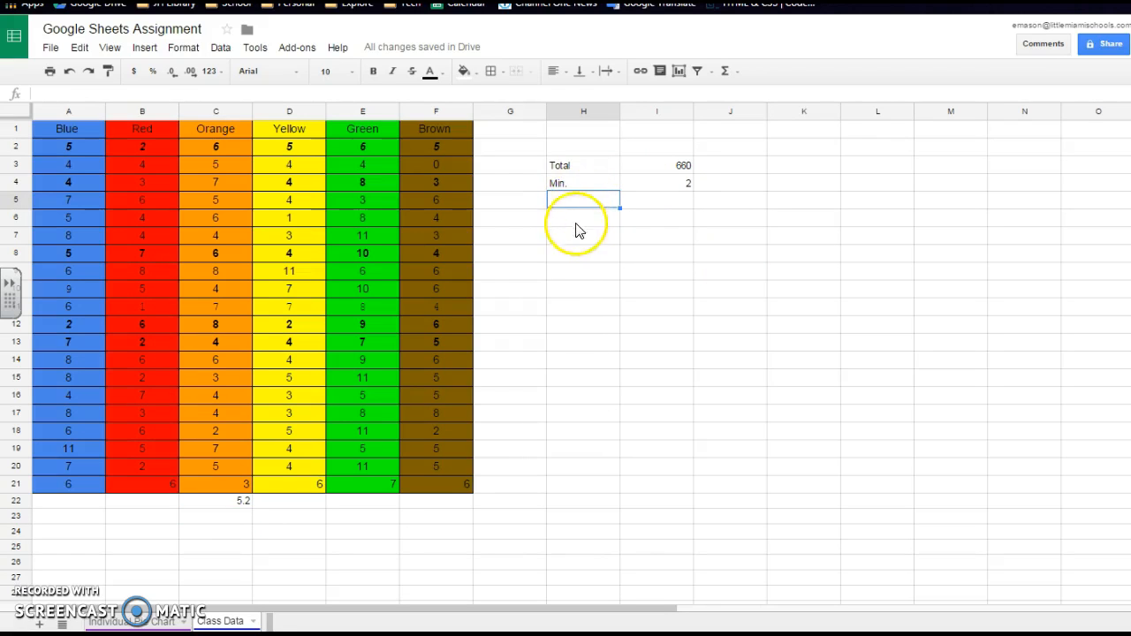
pyautogui.click(575, 221)
pyautogui.write('Average')
pyautogui.click(656, 217)
pyautogui.write('5.2')
pyautogui.click(676, 348)
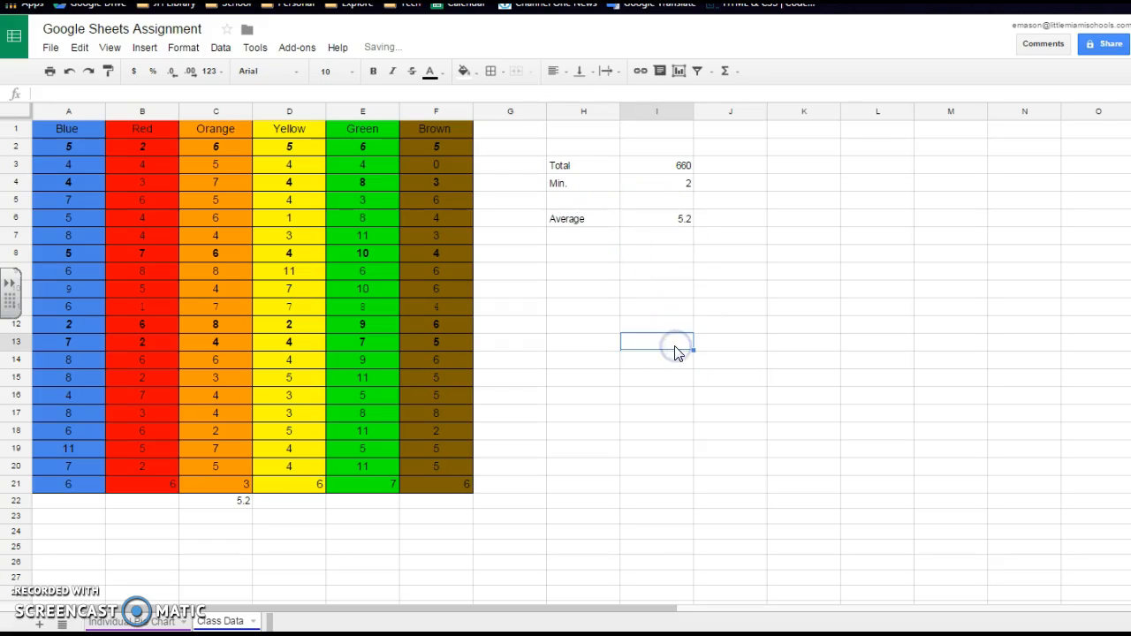
# Read instruction 7 in the assignment document about the sums of the individual colors
pyautogui.click(548, 2)
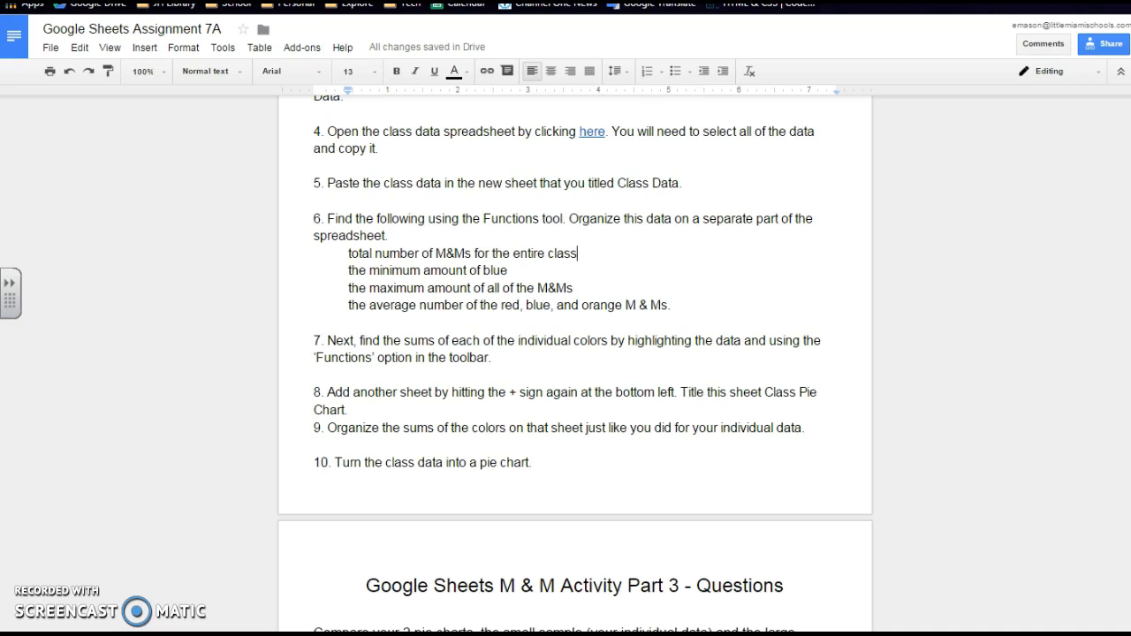
pyautogui.click(534, 346)
pyautogui.moveTo(358, 343); pyautogui.dragTo(740, 341)
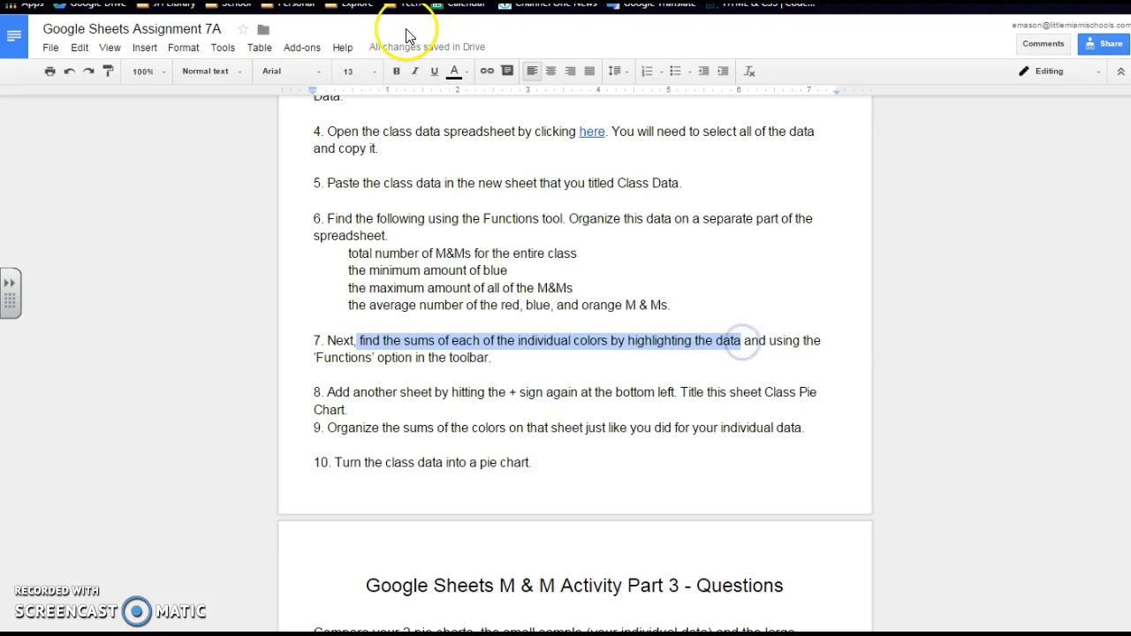
# Clear the AVERAGE formula from cell C22 below the Orange column on the Class Data sheet
pyautogui.click(371, 1)
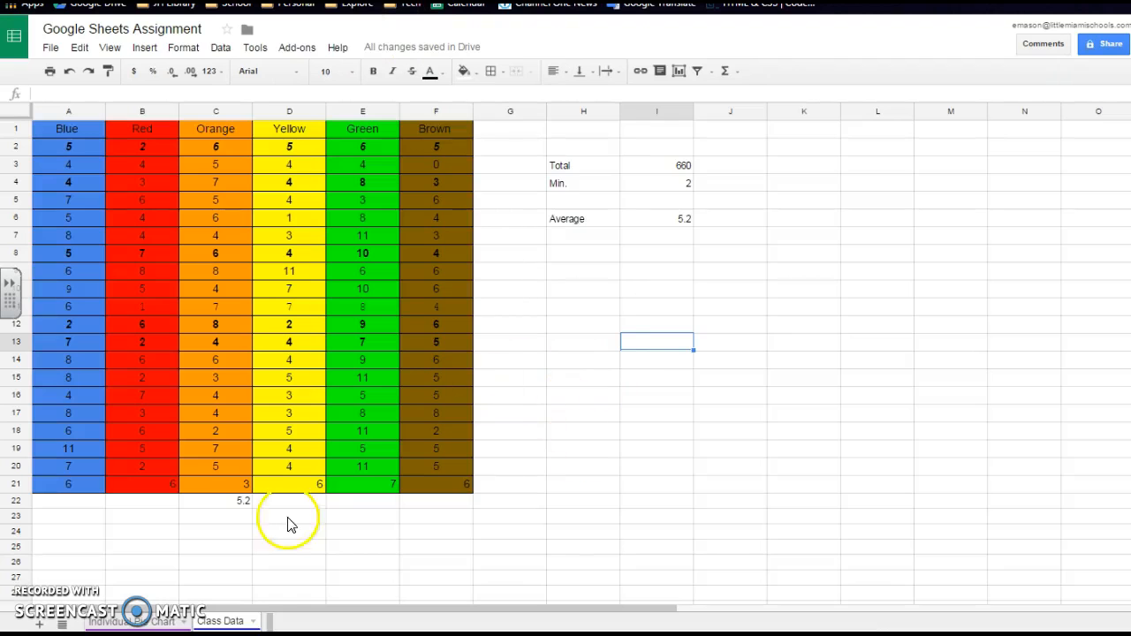
pyautogui.click(239, 500)
pyautogui.press('Delete')
pyautogui.click(601, 481)
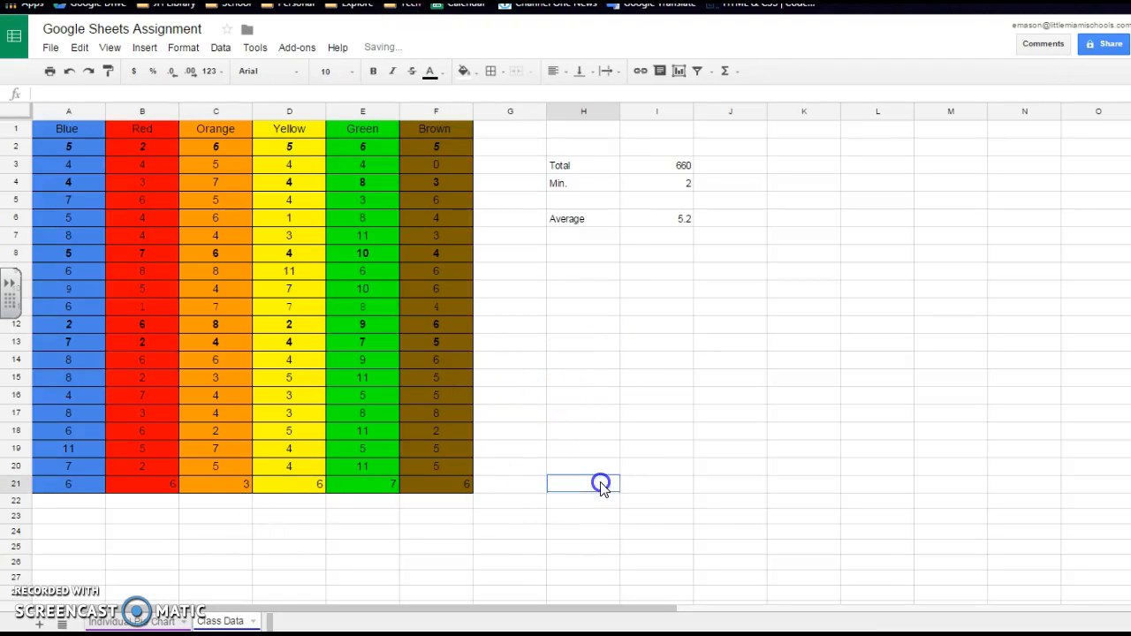
# Calculate the sum of the Blue values with a SUM of A2:A21 in cell A22
pyautogui.click(68, 146)
pyautogui.moveTo(68, 144); pyautogui.dragTo(74, 480)
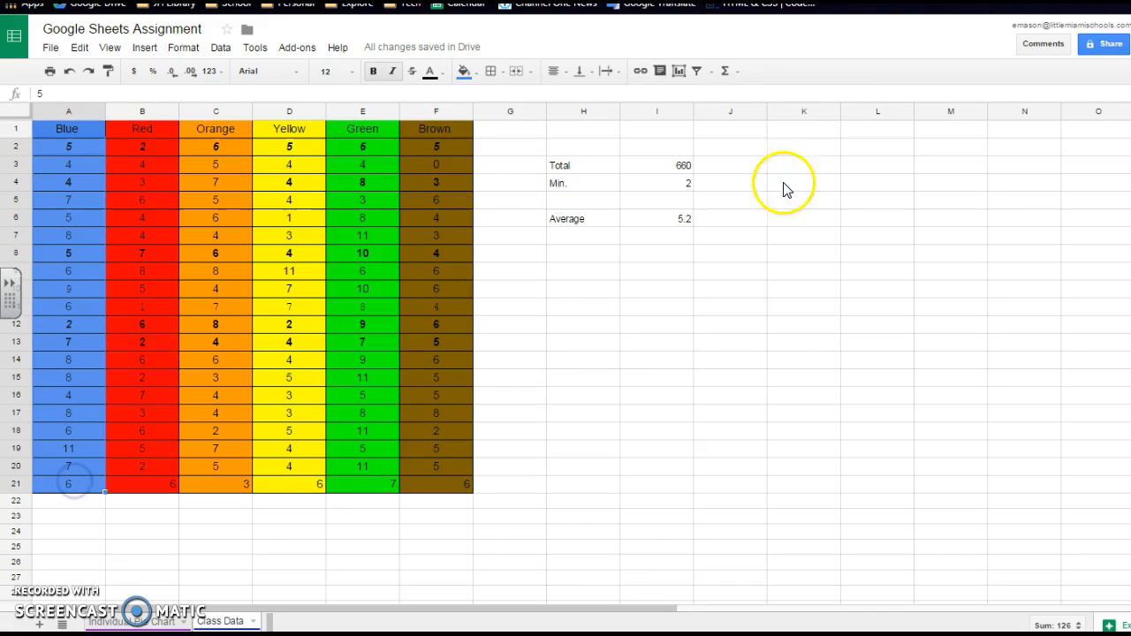
pyautogui.click(738, 72)
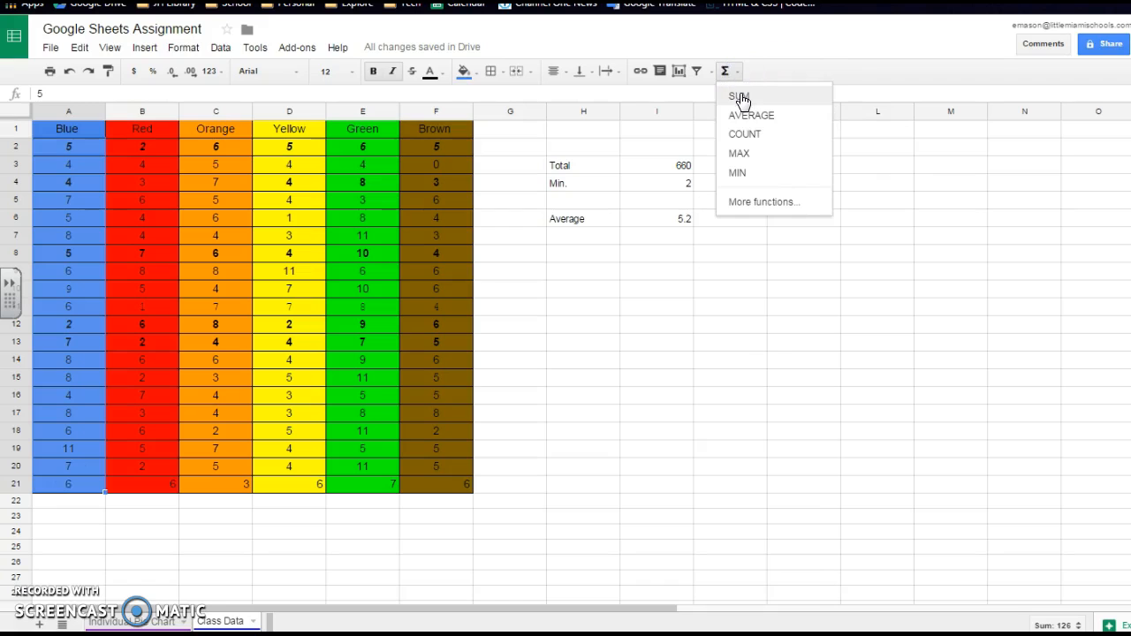
pyautogui.click(738, 93)
pyautogui.press('Return')
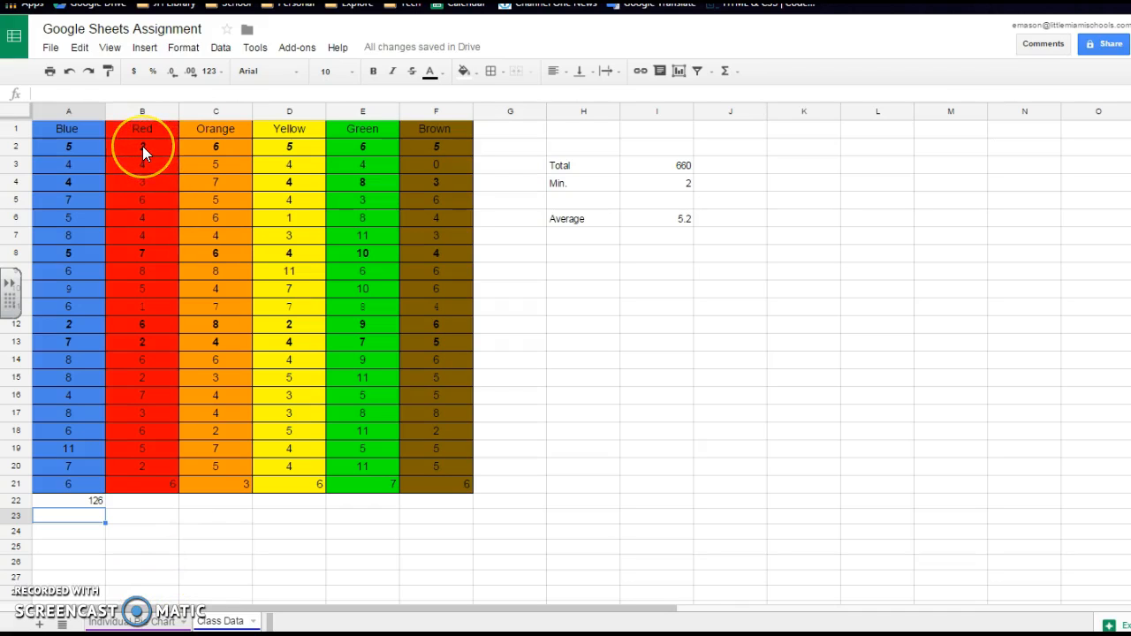
# Calculate the sum of the Red values with a SUM of B2:B21 in cell B22
pyautogui.moveTo(142, 146); pyautogui.dragTo(155, 485)
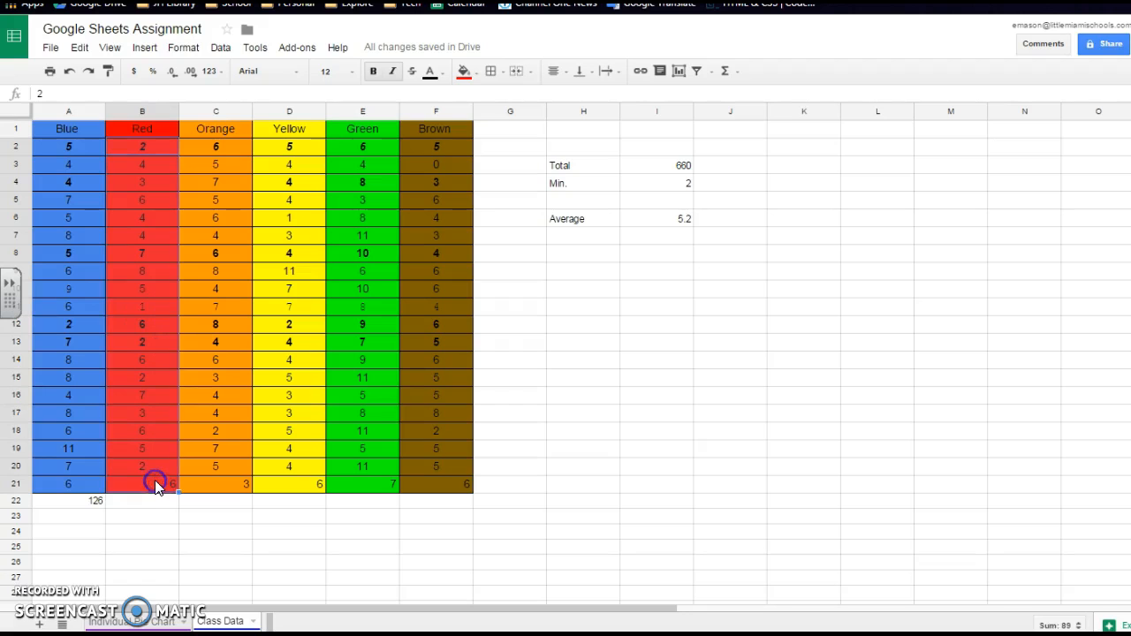
pyautogui.click(724, 70)
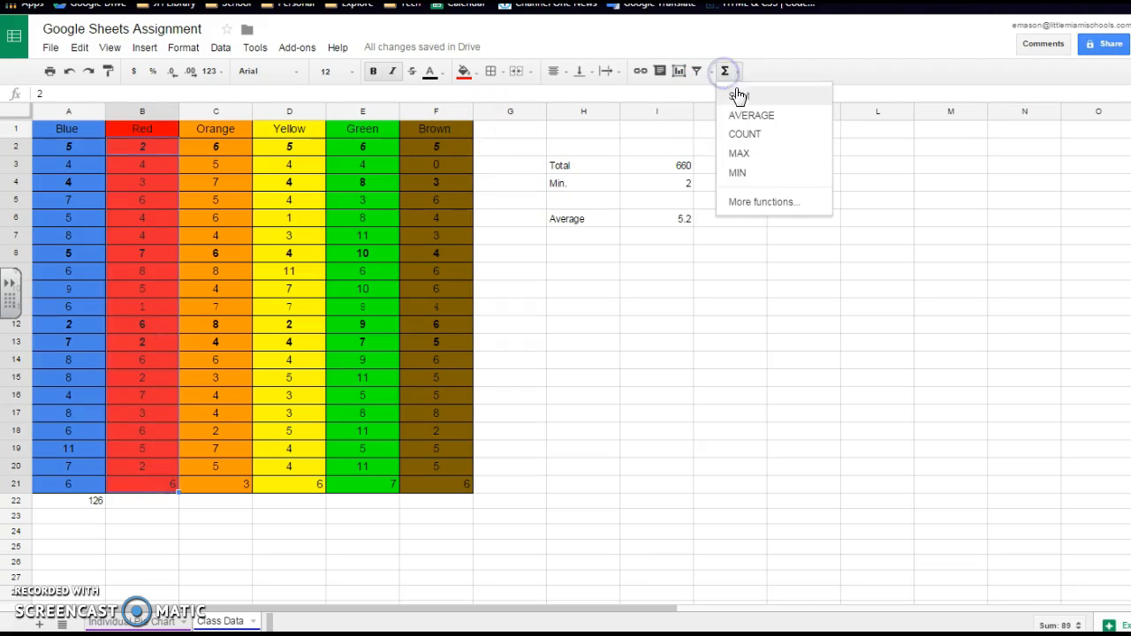
pyautogui.click(738, 92)
pyautogui.press('Return')
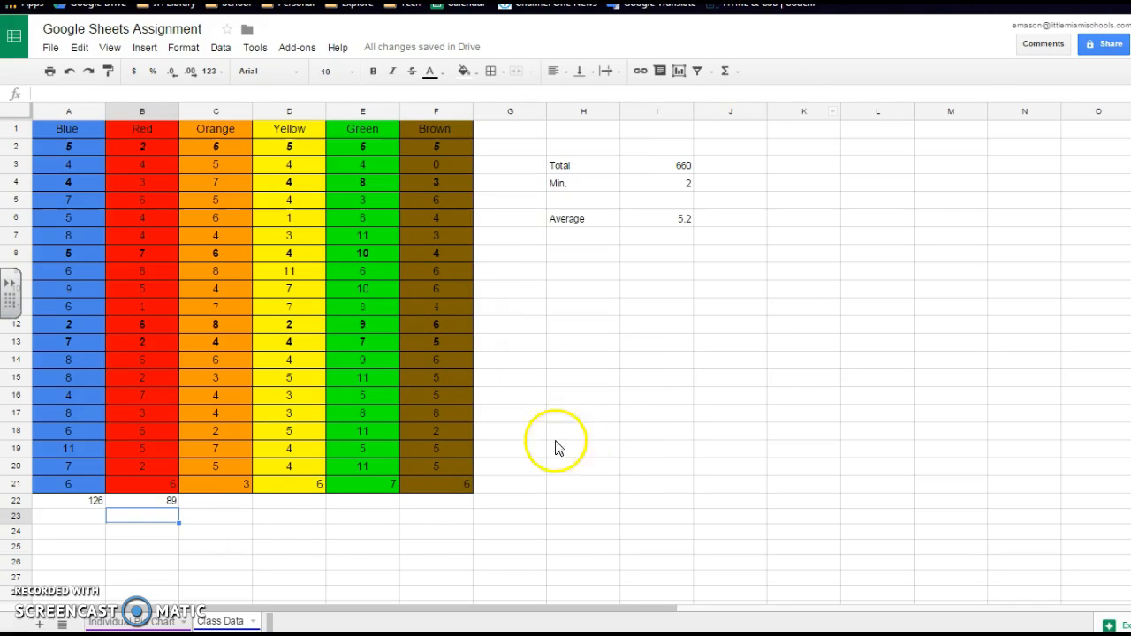
# Read instruction 8 in the assignment document about adding and titling another sheet
pyautogui.hotkey('ctrl', 'Tab')
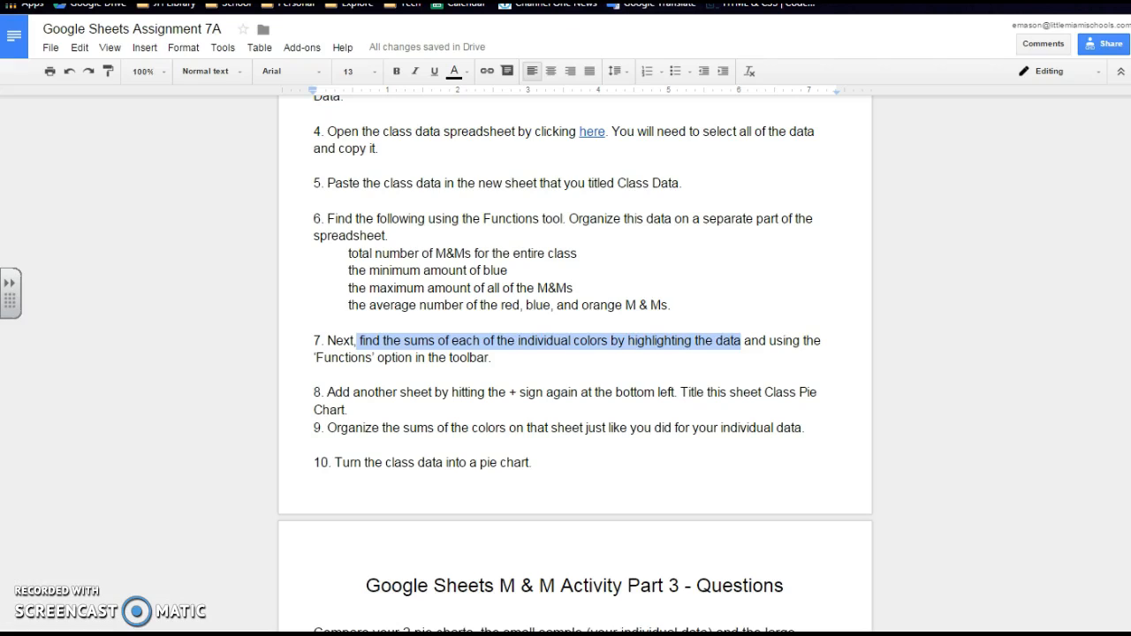
pyautogui.click(630, 266)
pyautogui.scroll(-1, 565, 446)
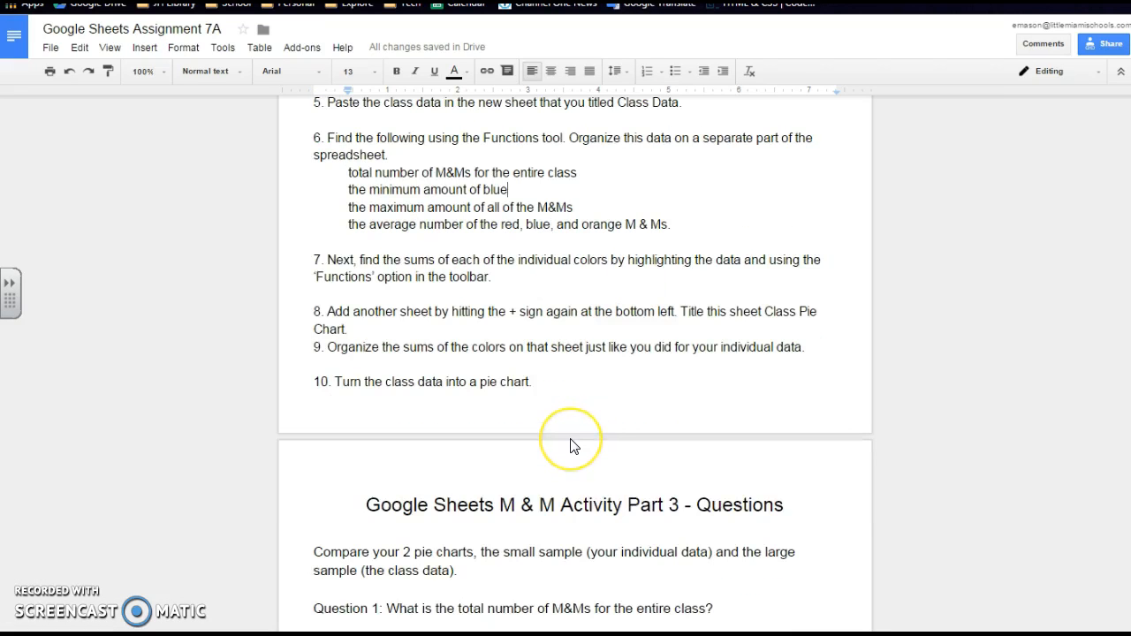
pyautogui.moveTo(326, 311); pyautogui.dragTo(829, 330)
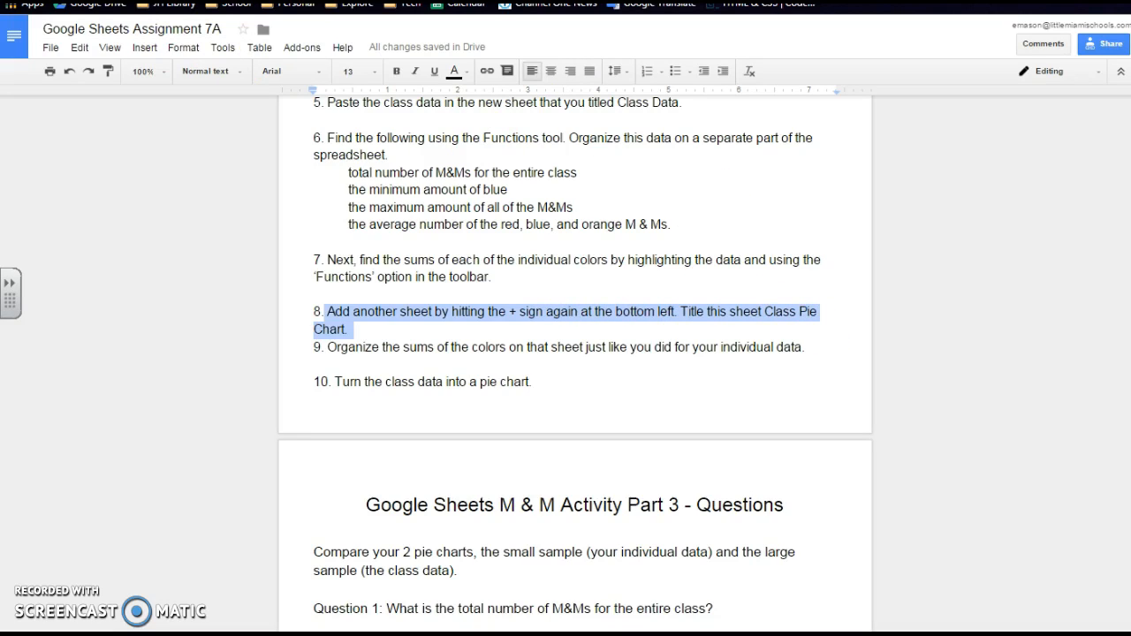
pyautogui.click(566, 2)
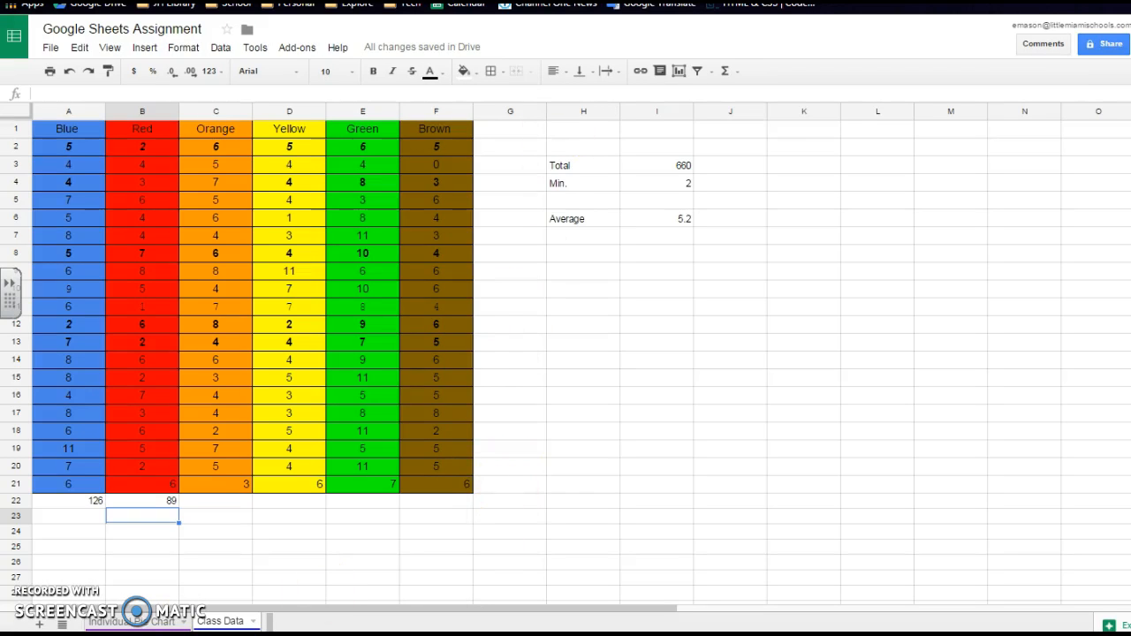
# Add a new sheet to the spreadsheet and rename it "Class Pie Chart"
pyautogui.click(40, 625)
pyautogui.rightClick(290, 623)
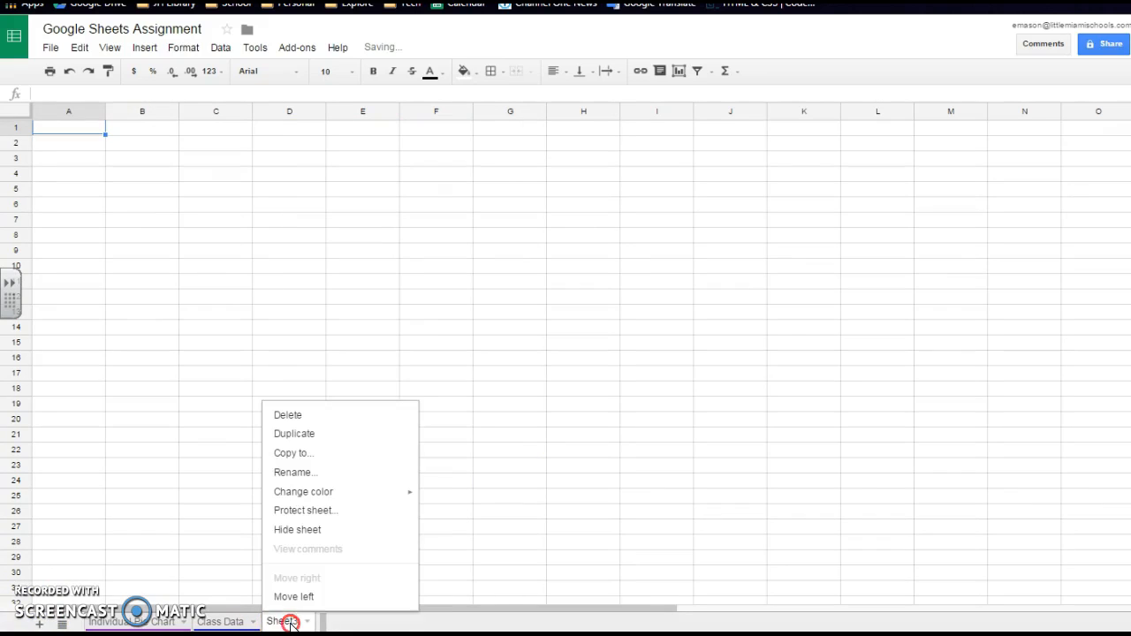
pyautogui.click(293, 472)
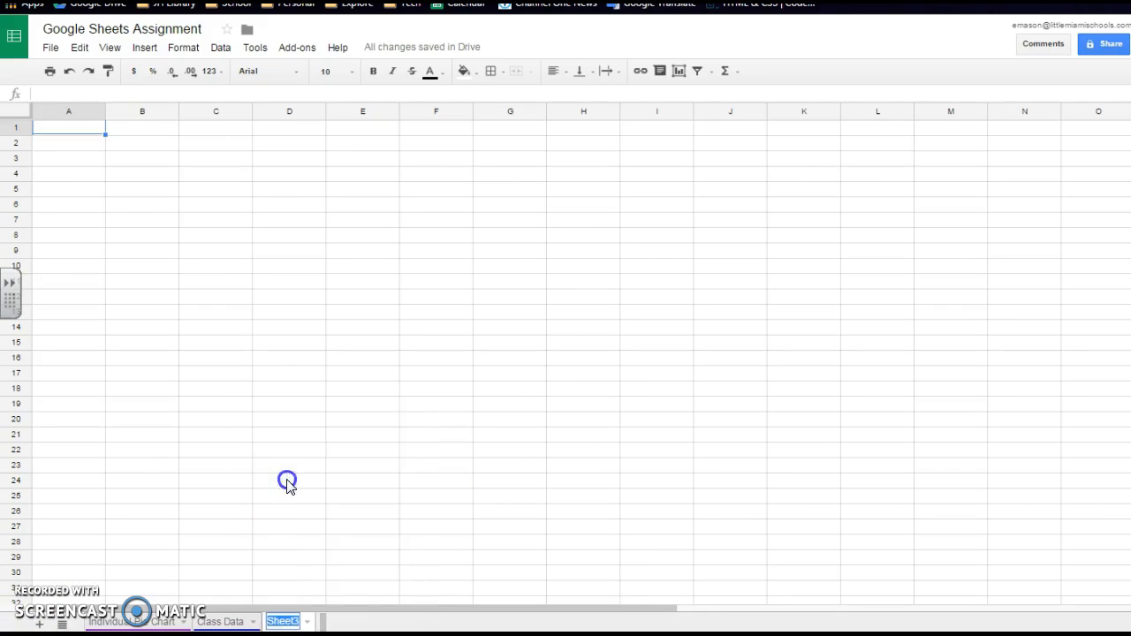
pyautogui.write('Class Pie Chart')
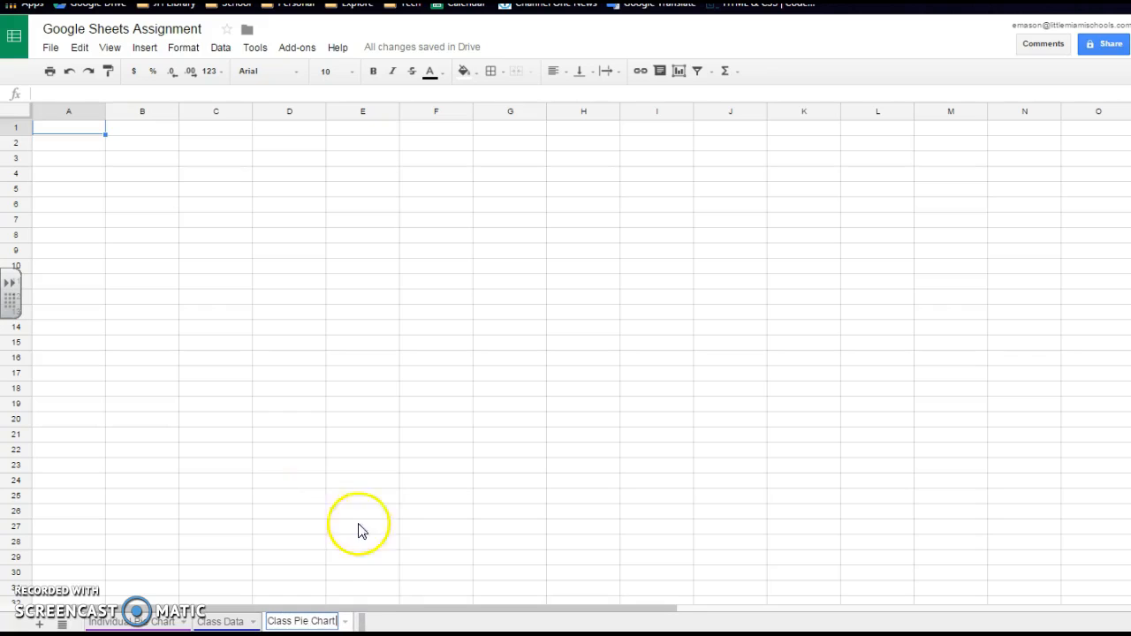
# Change the tab color of the Class Pie Chart sheet to red
pyautogui.click(344, 623)
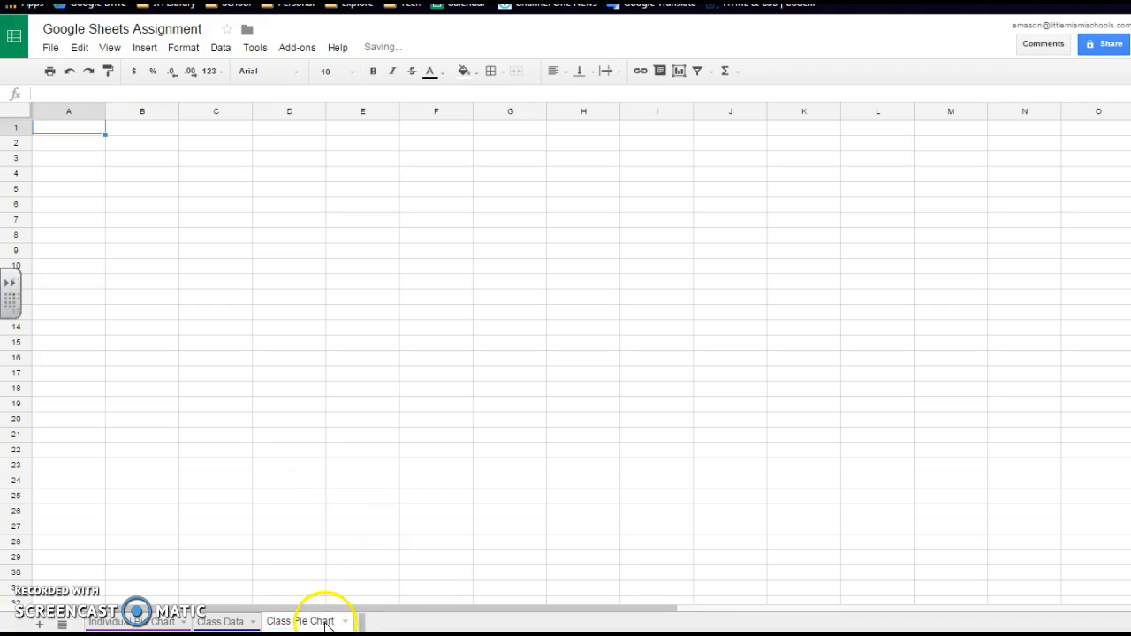
pyautogui.moveTo(307, 497)
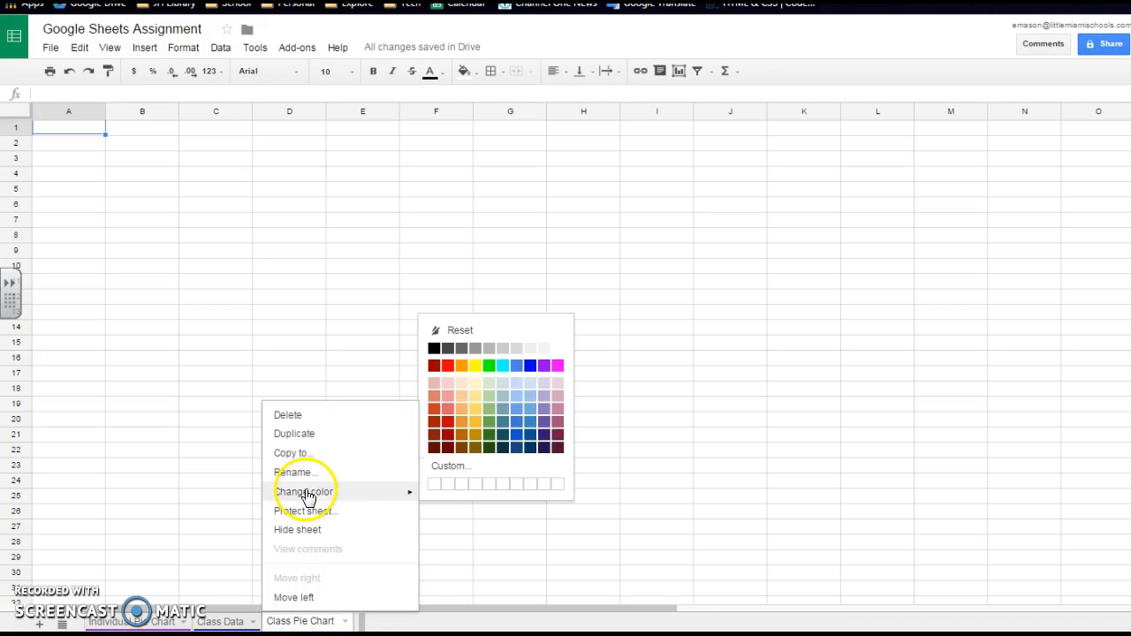
pyautogui.click(447, 368)
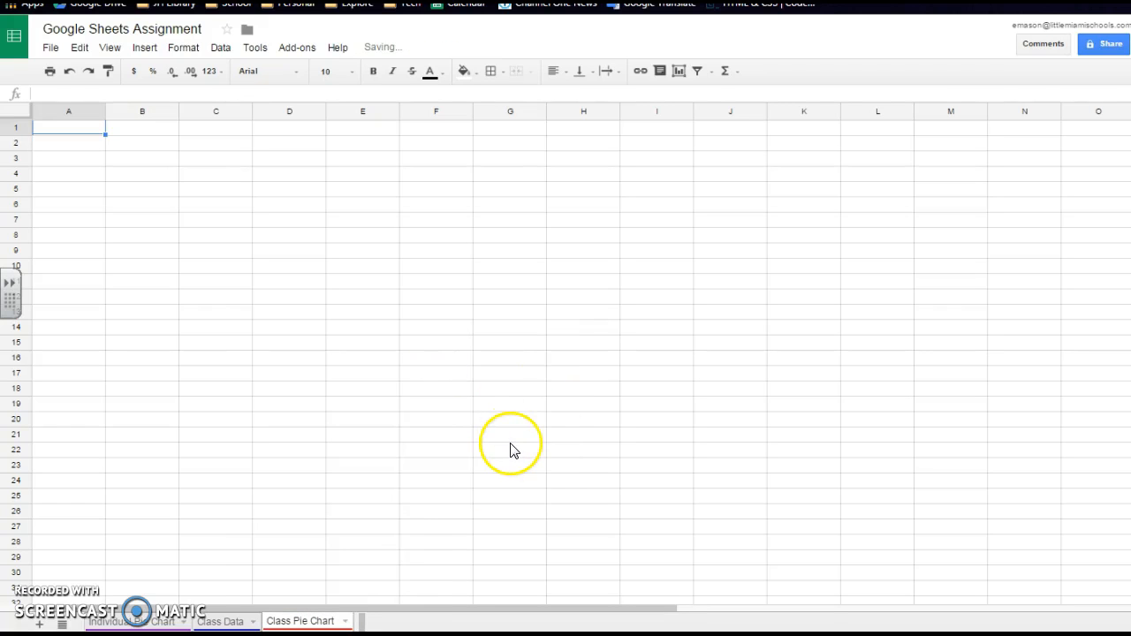
# Read instruction 9 in the assignment document about organizing the color sums on the new sheet
pyautogui.hotkey('ctrl', 'Tab')
pyautogui.click(573, 391)
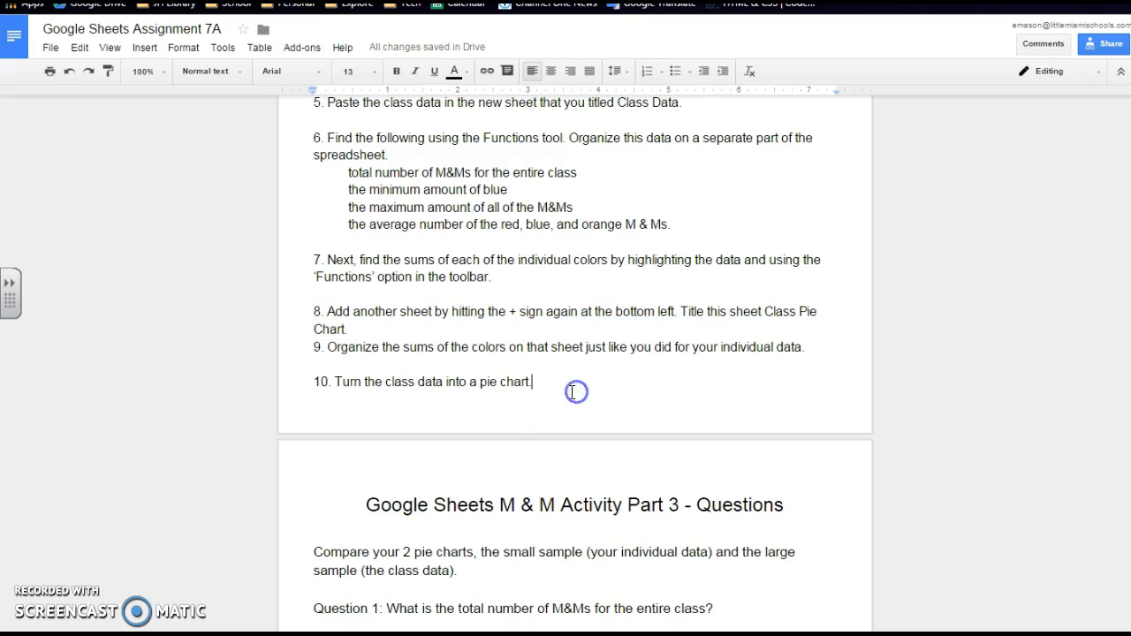
pyautogui.moveTo(329, 347); pyautogui.dragTo(810, 347)
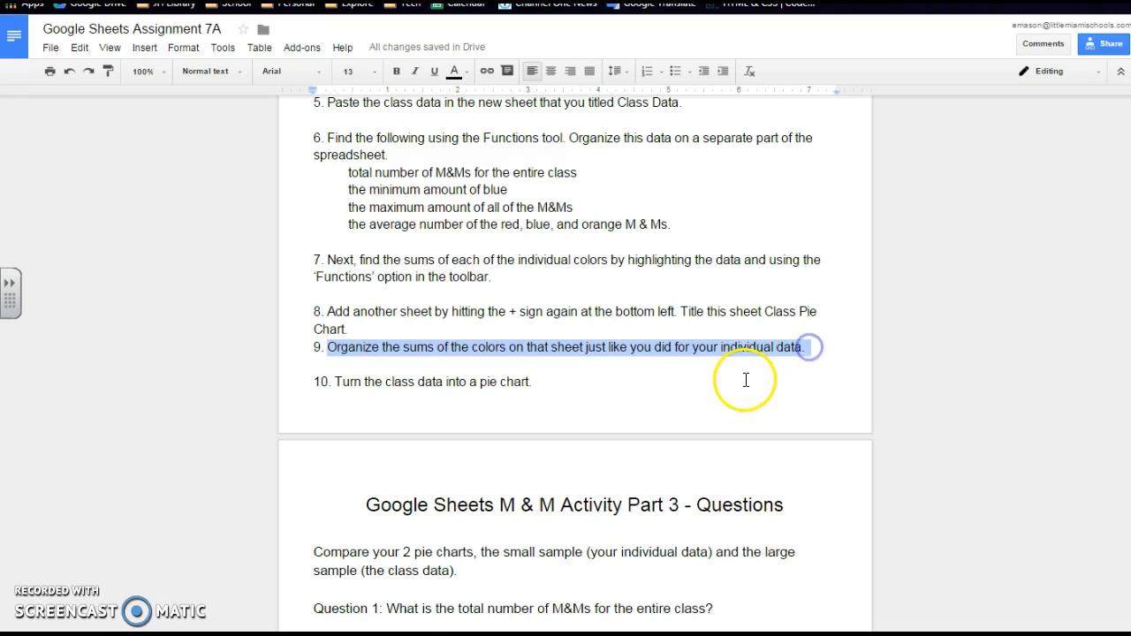
pyautogui.hotkey('ctrl', 'Tab')
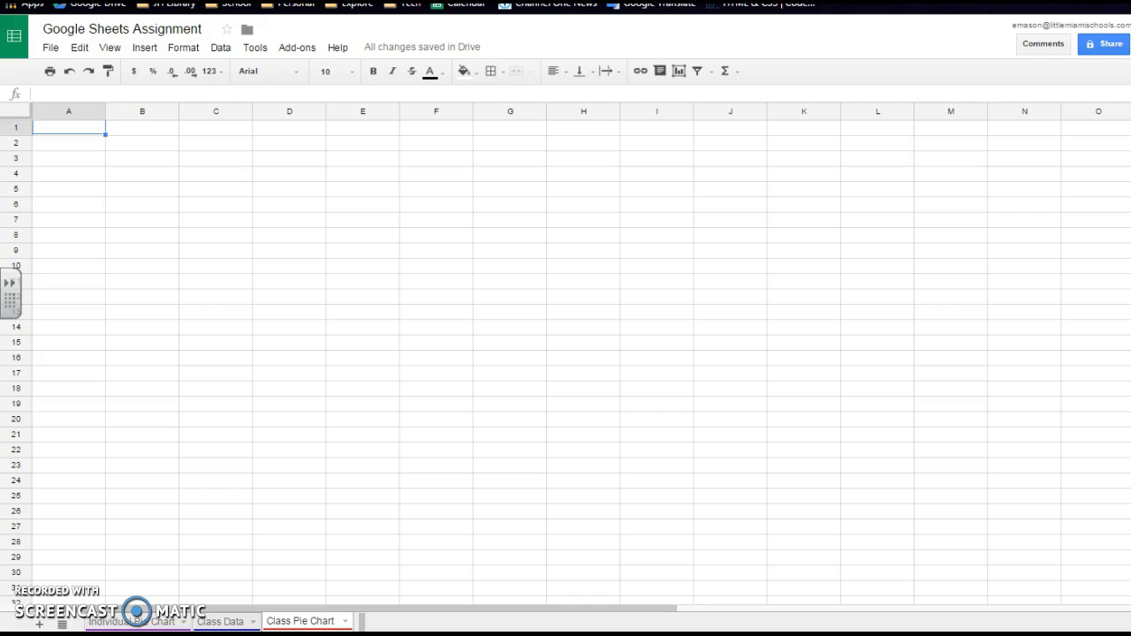
# Review the table layout and pie chart on the Individual Pie Chart sheet as a model for the class sheet
pyautogui.click(113, 622)
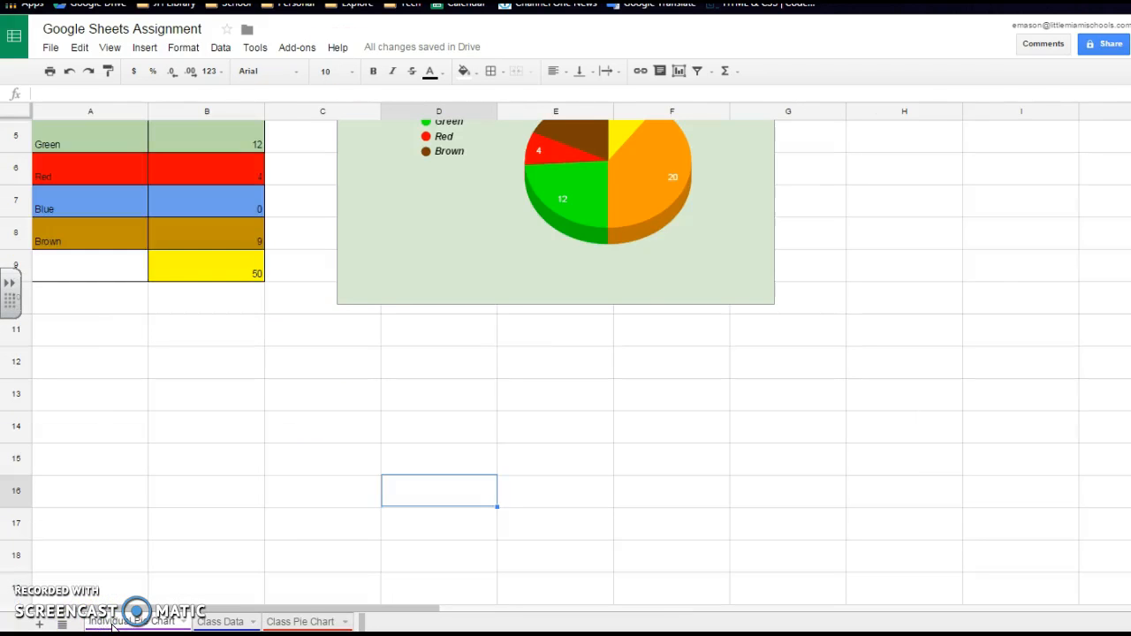
pyautogui.scroll(3, 157, 434)
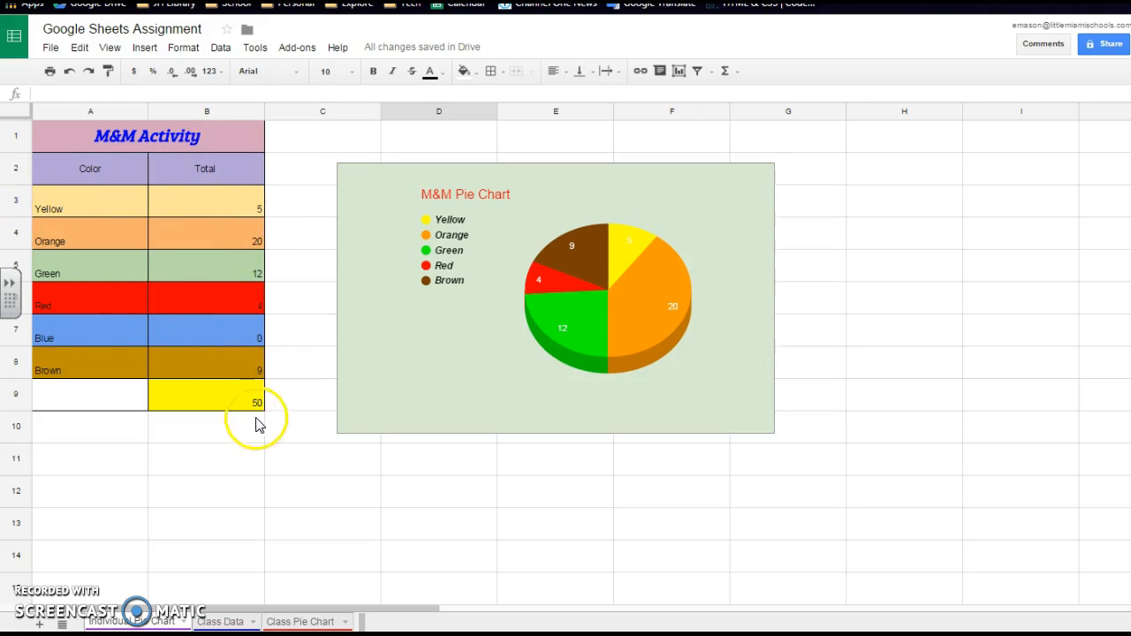
pyautogui.click(321, 622)
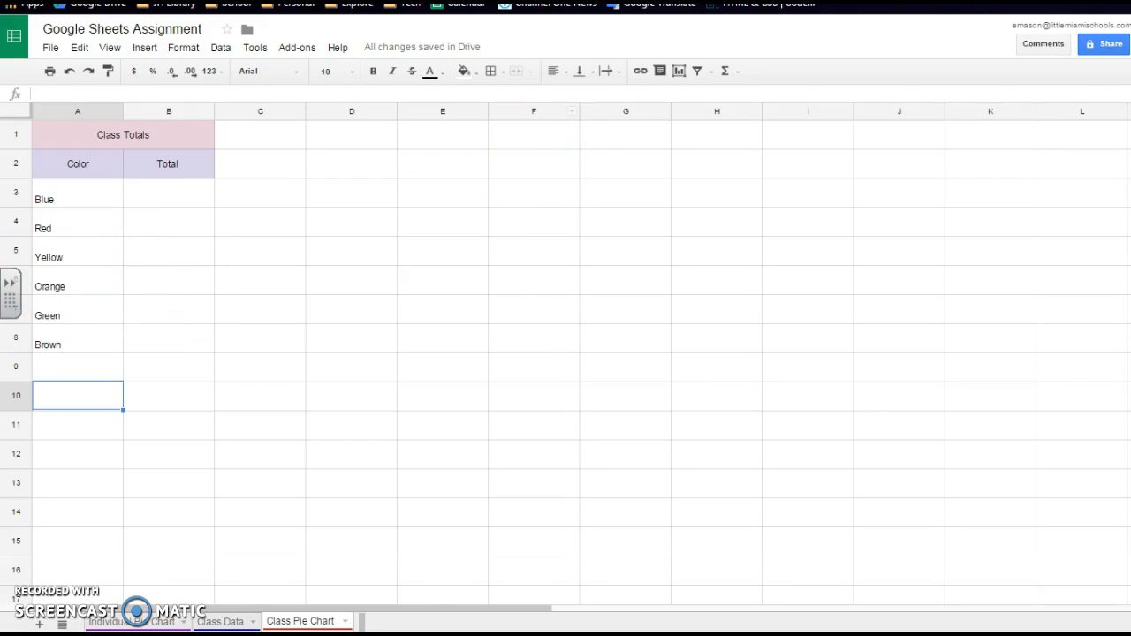
# Look up the Blue and Red sums on Class Data and enter 126 in B3 and 89 in B4 of Class Pie Chart
pyautogui.click(225, 622)
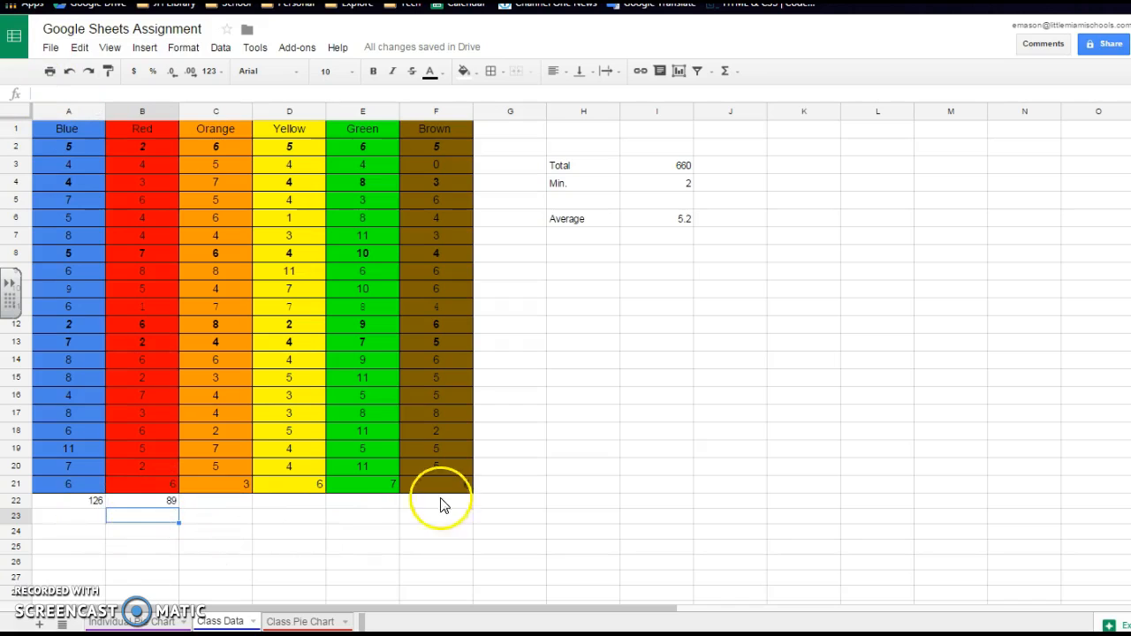
pyautogui.click(81, 504)
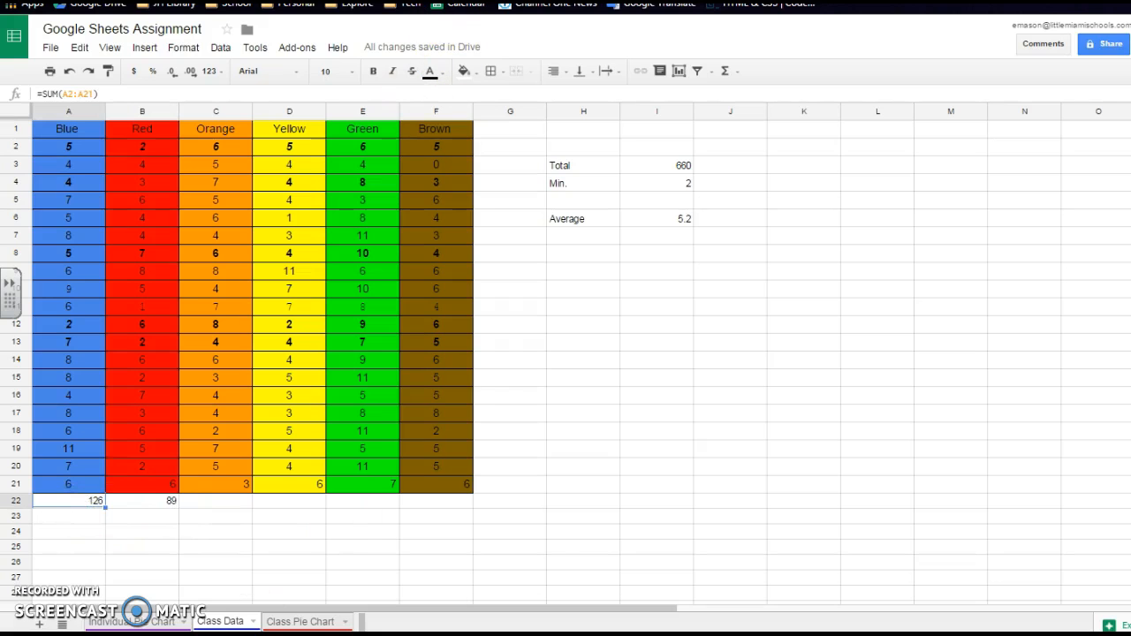
pyautogui.hotkey('ctrl', 'Tab')
pyautogui.hotkey('ctrl', 'shift', 'Tab')
pyautogui.click(291, 623)
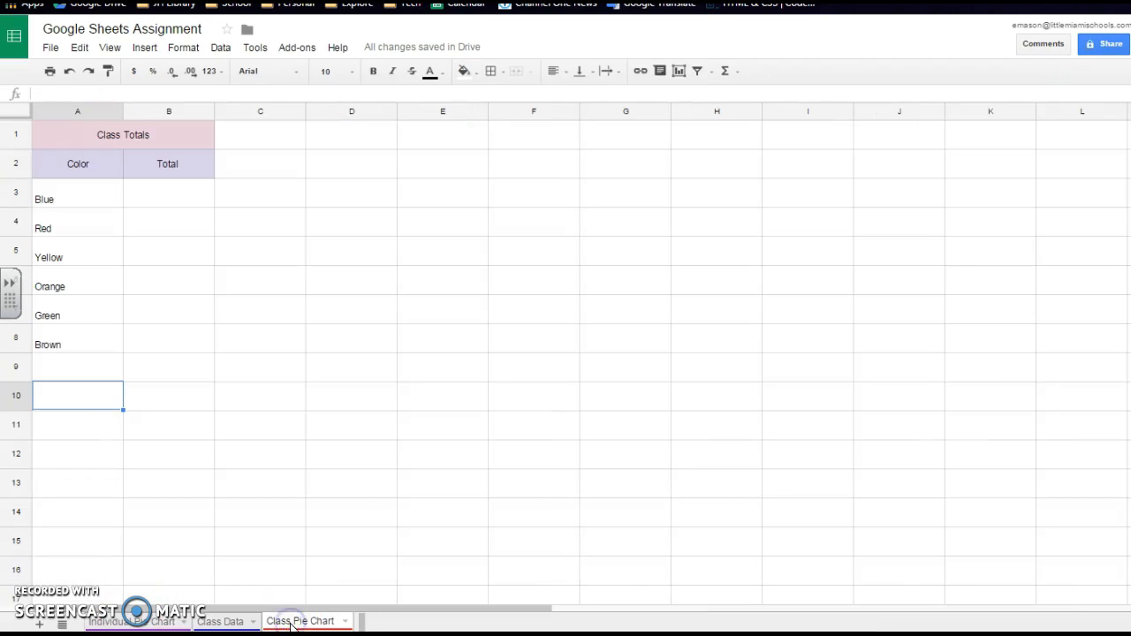
pyautogui.click(235, 622)
pyautogui.click(287, 623)
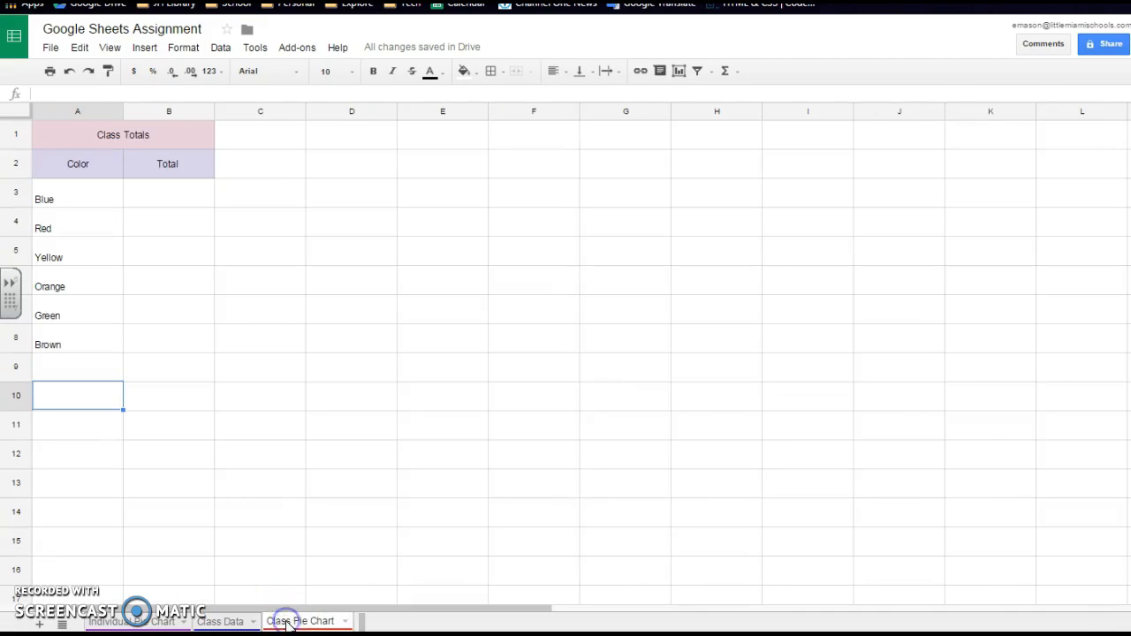
pyautogui.click(161, 190)
pyautogui.write('126')
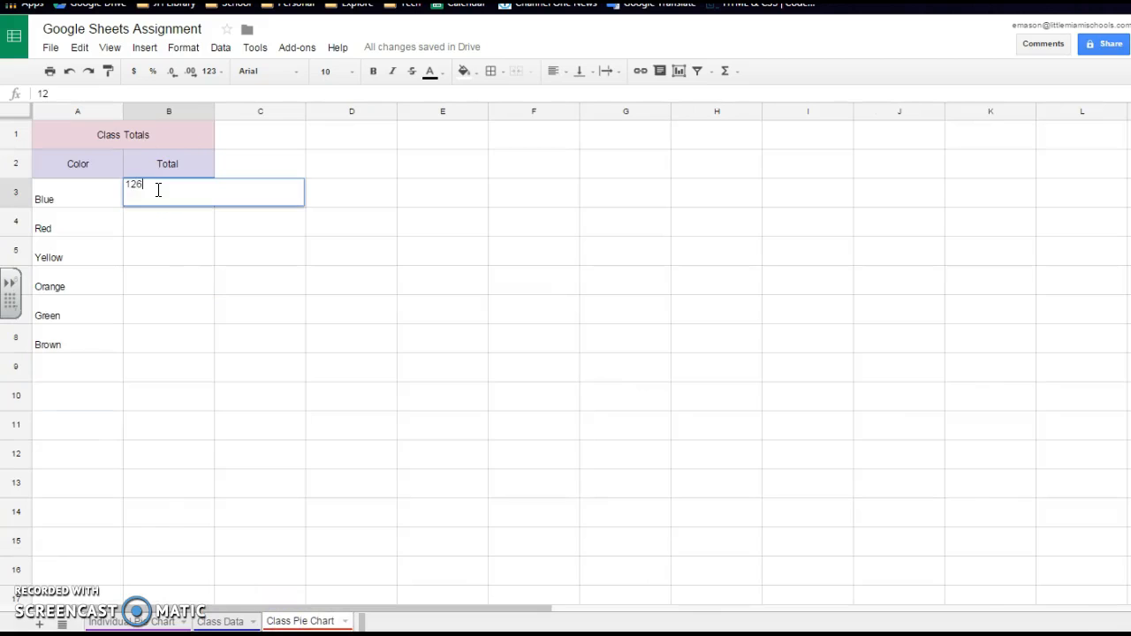
pyautogui.click(152, 225)
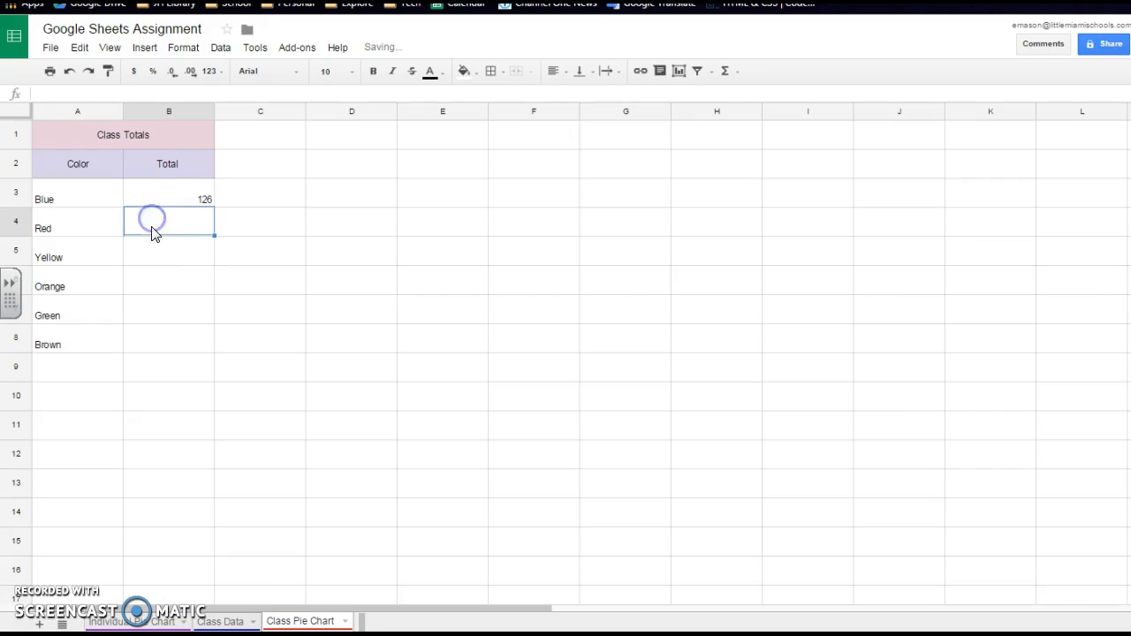
pyautogui.write('89')
pyautogui.click(283, 304)
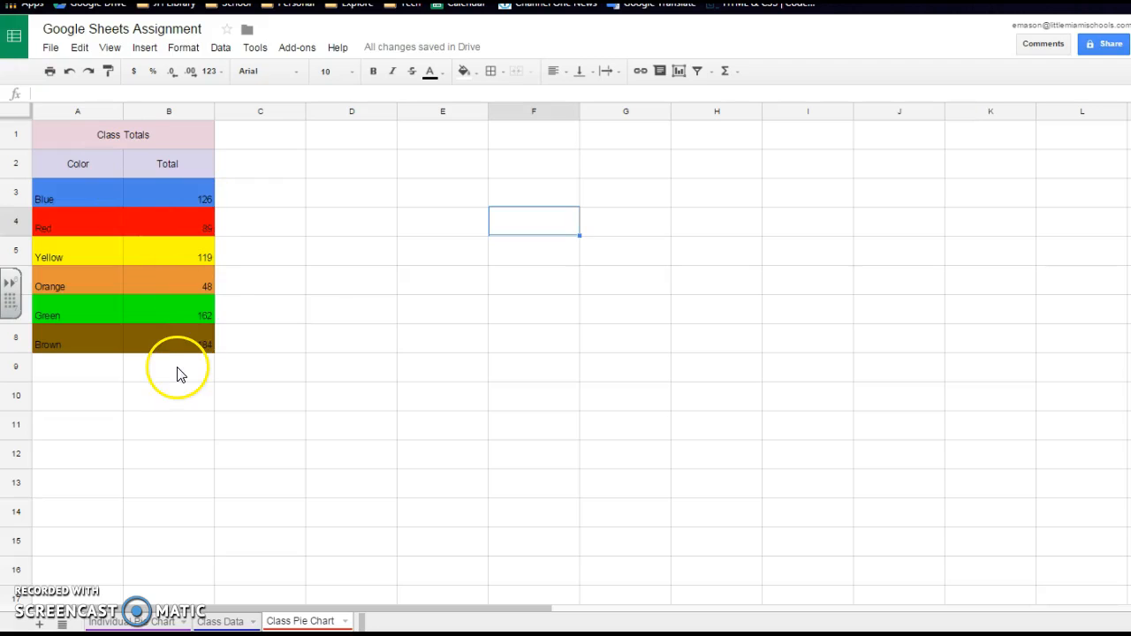
# Read instruction 10 in the assignment document about turning the class data into a pie chart
pyautogui.click(557, 2)
pyautogui.click(589, 245)
pyautogui.scroll(-2, 590, 245)
pyautogui.moveTo(334, 301); pyautogui.dragTo(571, 306)
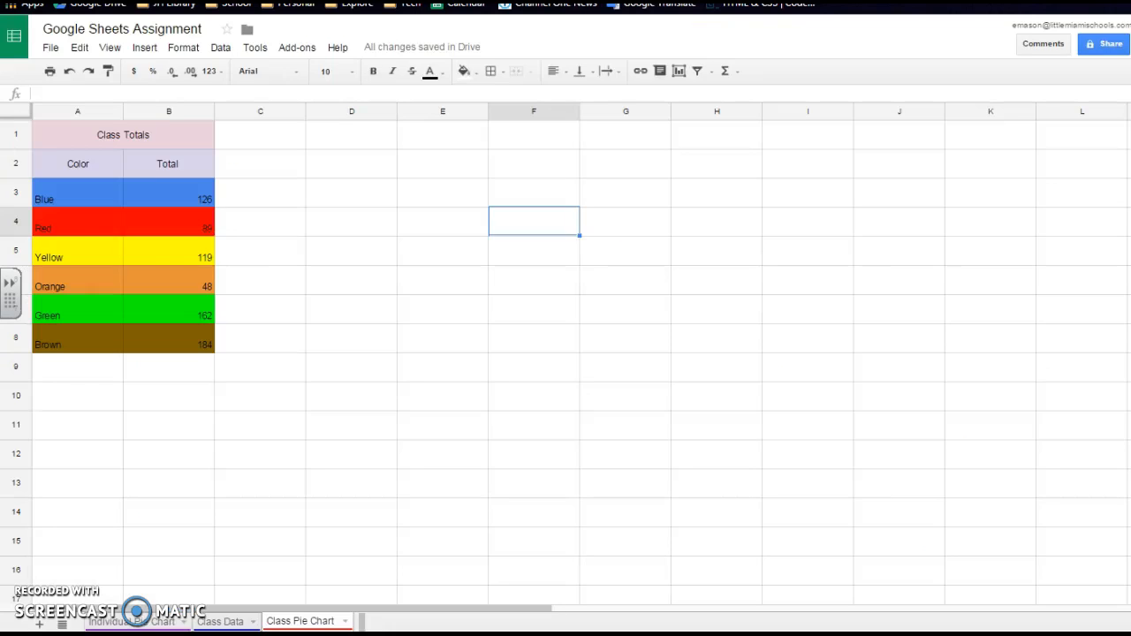
pyautogui.click(415, 279)
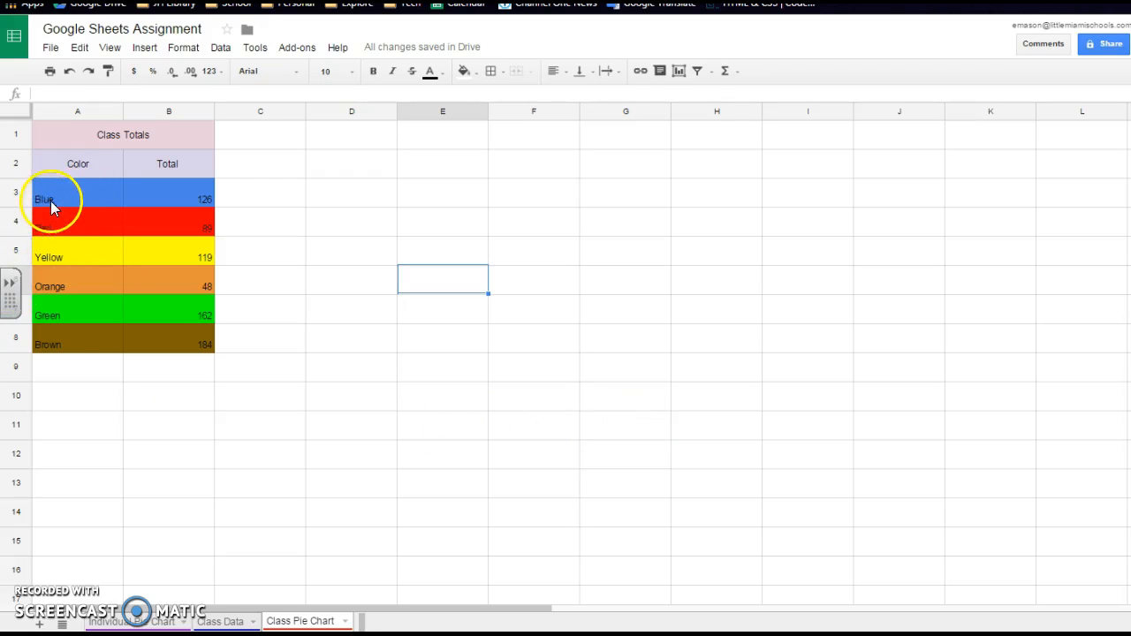
# Start a chart from the color totals in A3:B8 on the Class Pie Chart sheet and choose the pie chart type
pyautogui.moveTo(54, 200); pyautogui.dragTo(191, 342)
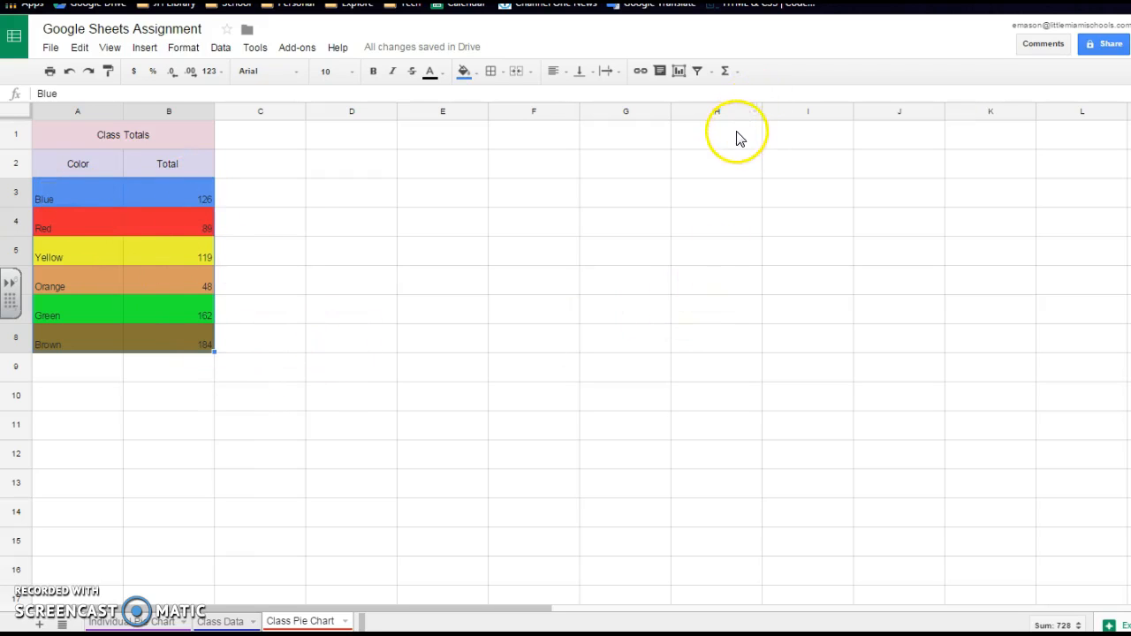
pyautogui.click(737, 74)
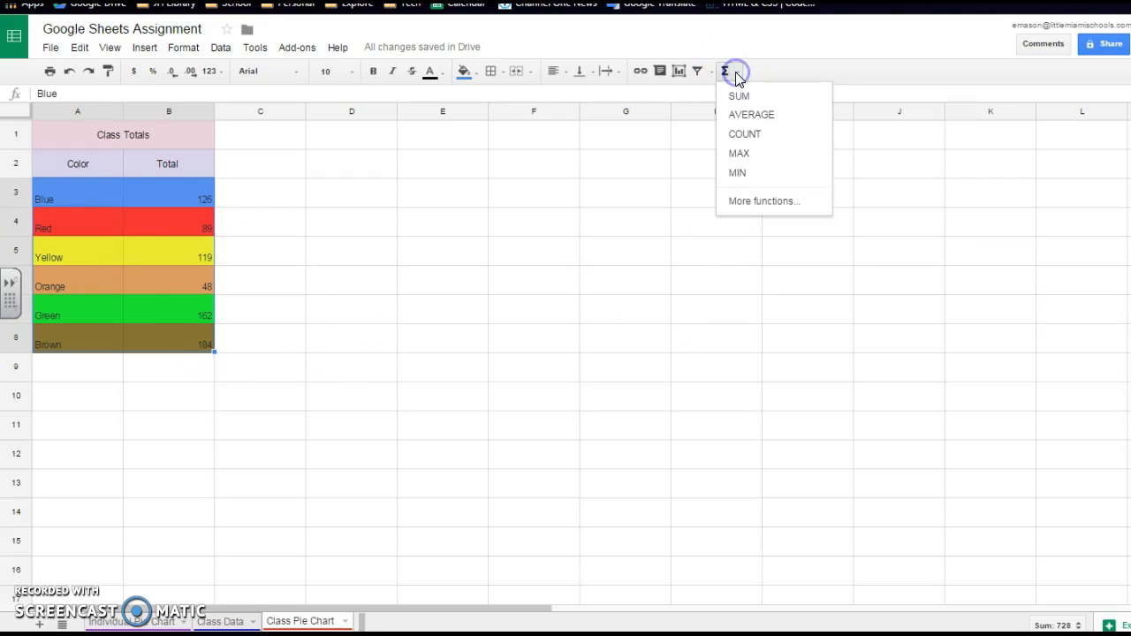
pyautogui.click(682, 69)
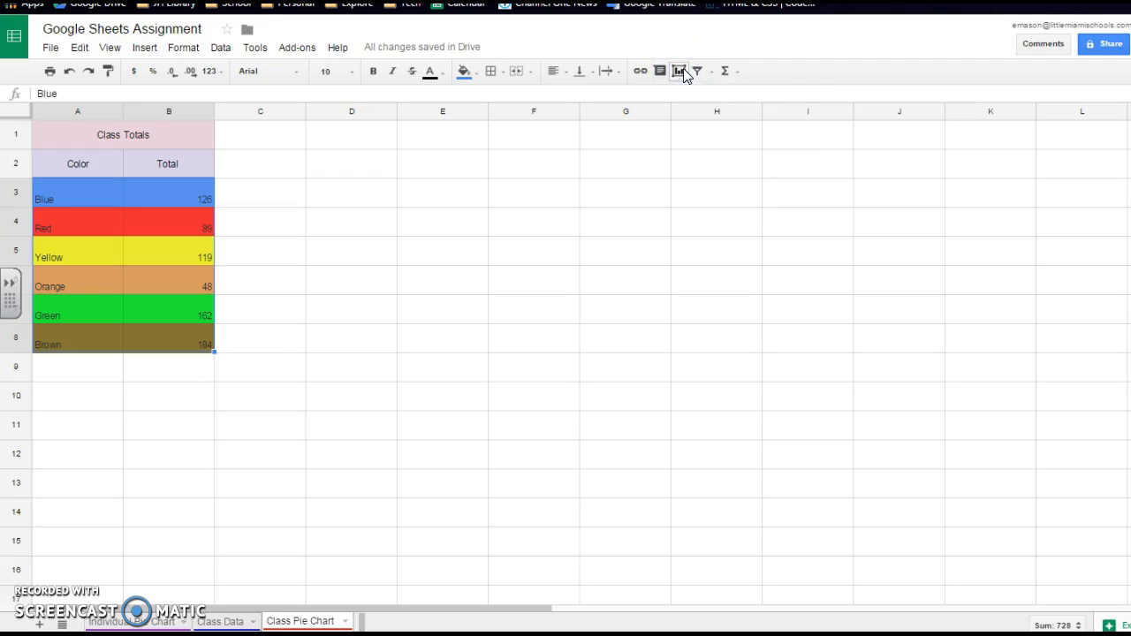
pyautogui.doubleClick(395, 284)
pyautogui.click(679, 73)
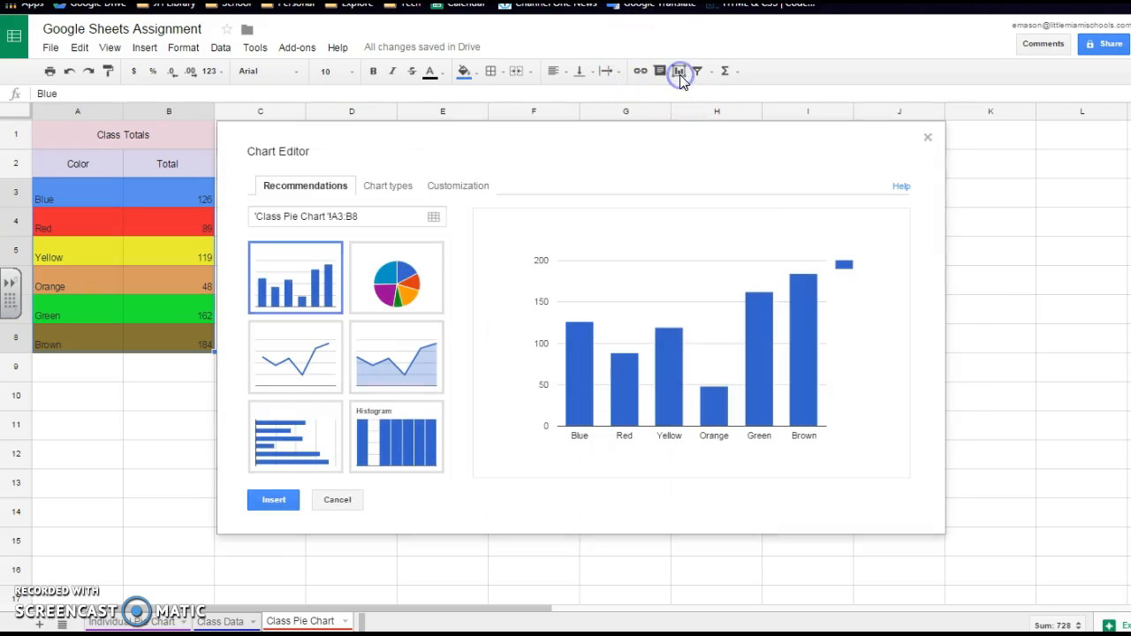
pyautogui.doubleClick(419, 284)
pyautogui.click(678, 71)
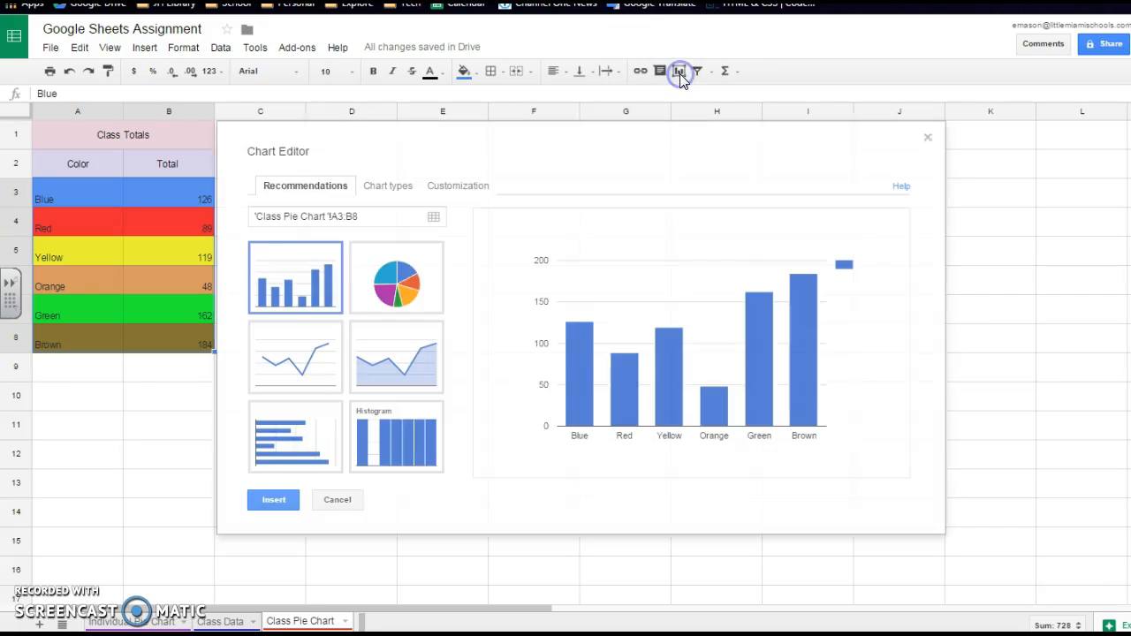
pyautogui.doubleClick(397, 289)
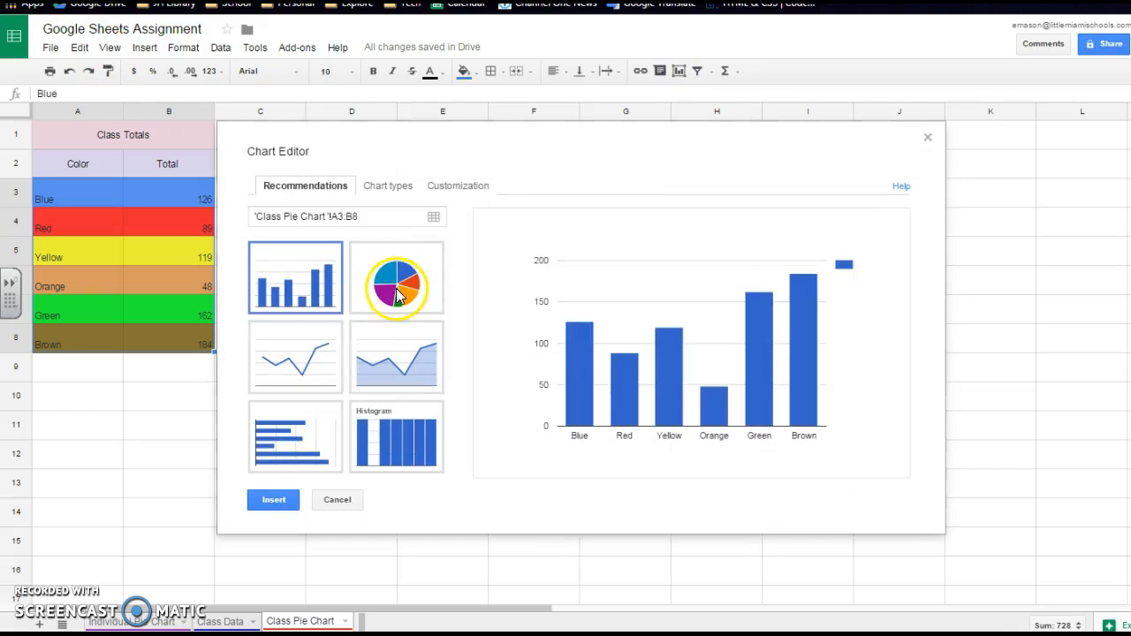
pyautogui.click(394, 288)
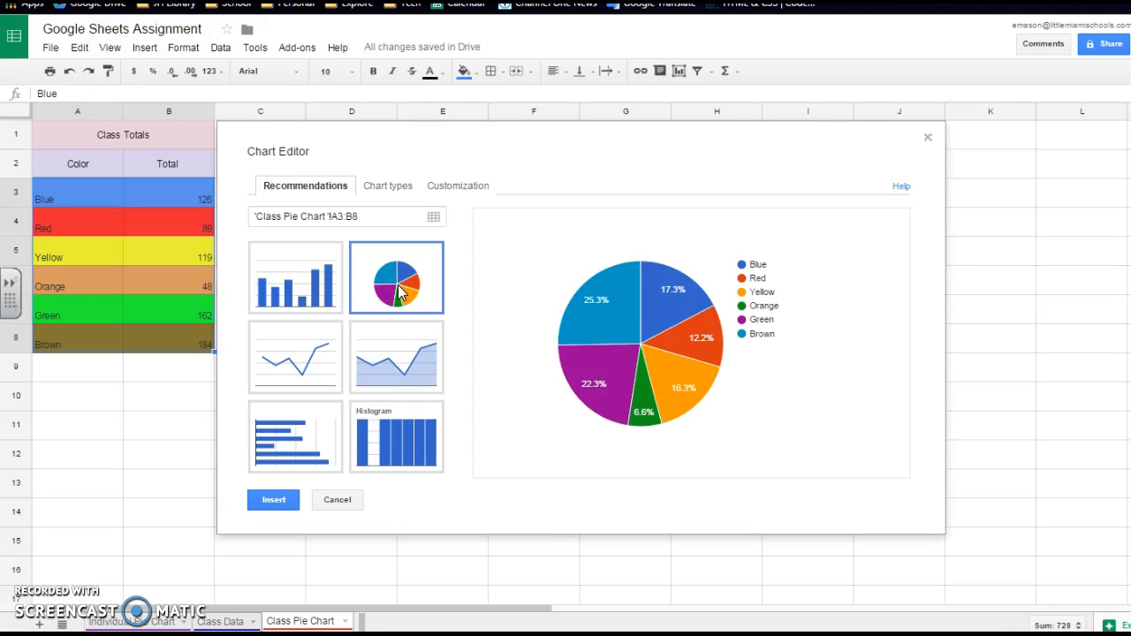
# Customize the pie chart so that the Yellow slice is coloured yellow
pyautogui.click(459, 190)
pyautogui.click(324, 276)
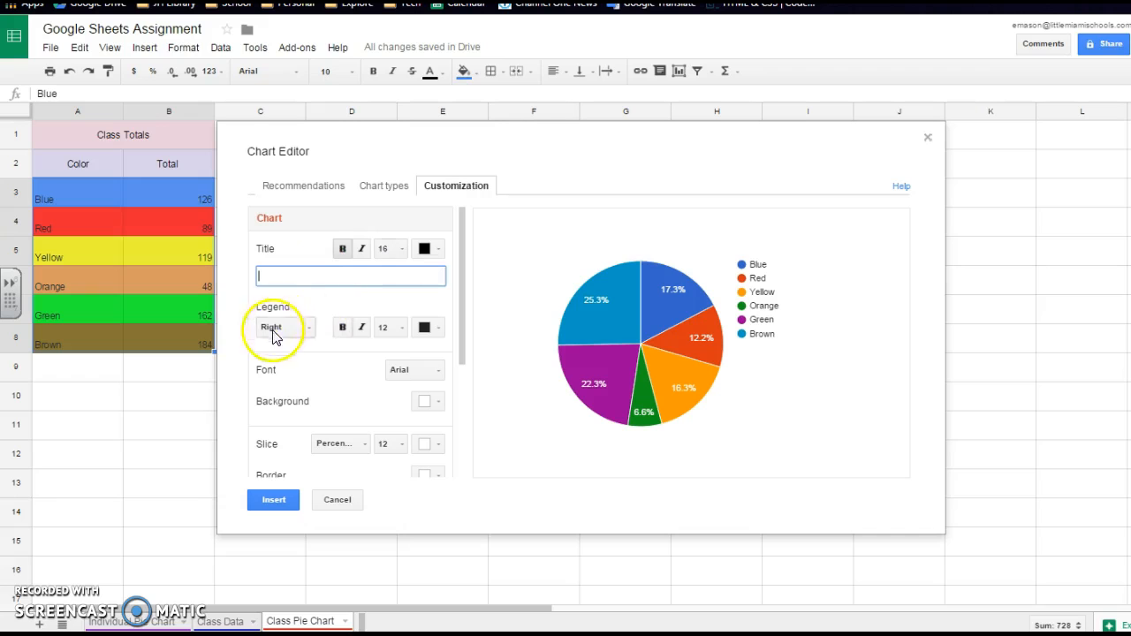
pyautogui.moveTo(463, 333); pyautogui.dragTo(471, 454)
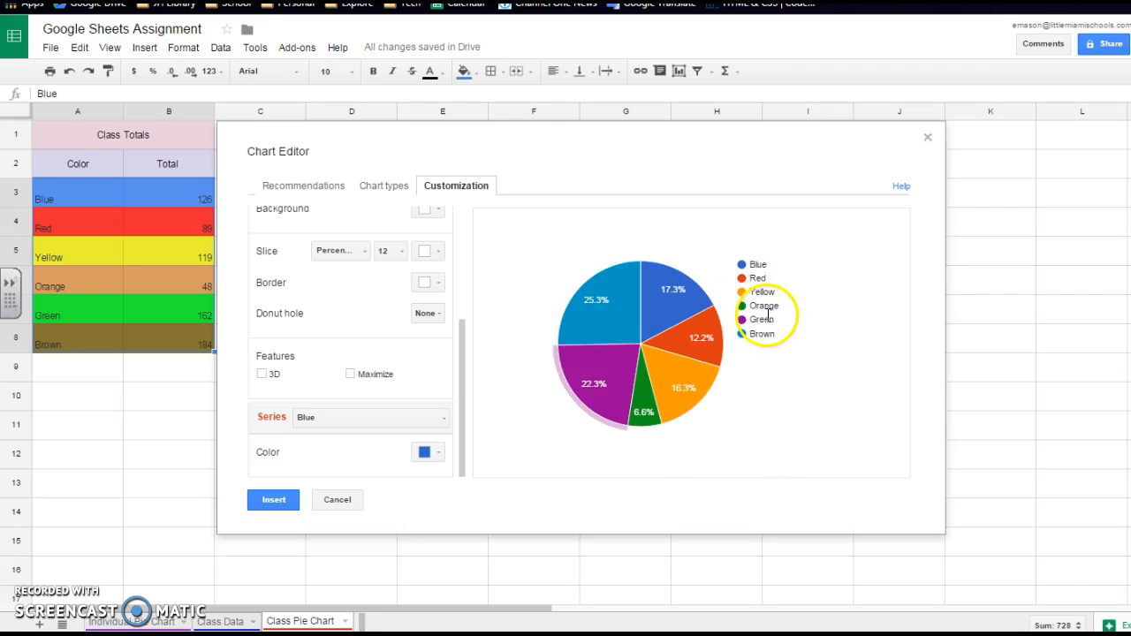
pyautogui.moveTo(462, 359); pyautogui.dragTo(480, 416)
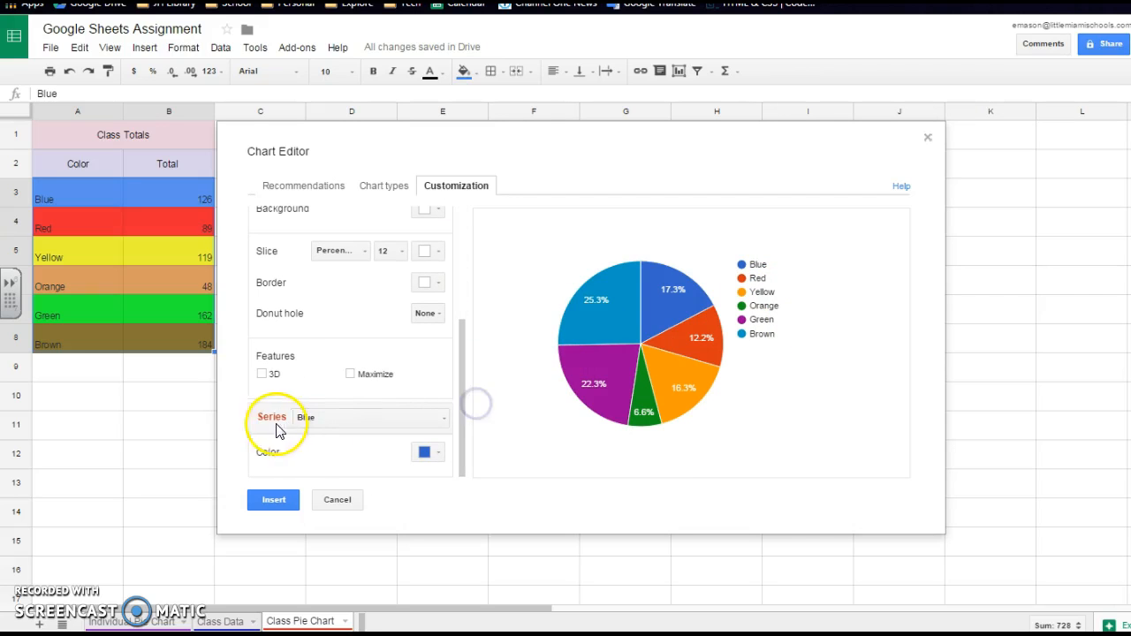
pyautogui.click(443, 422)
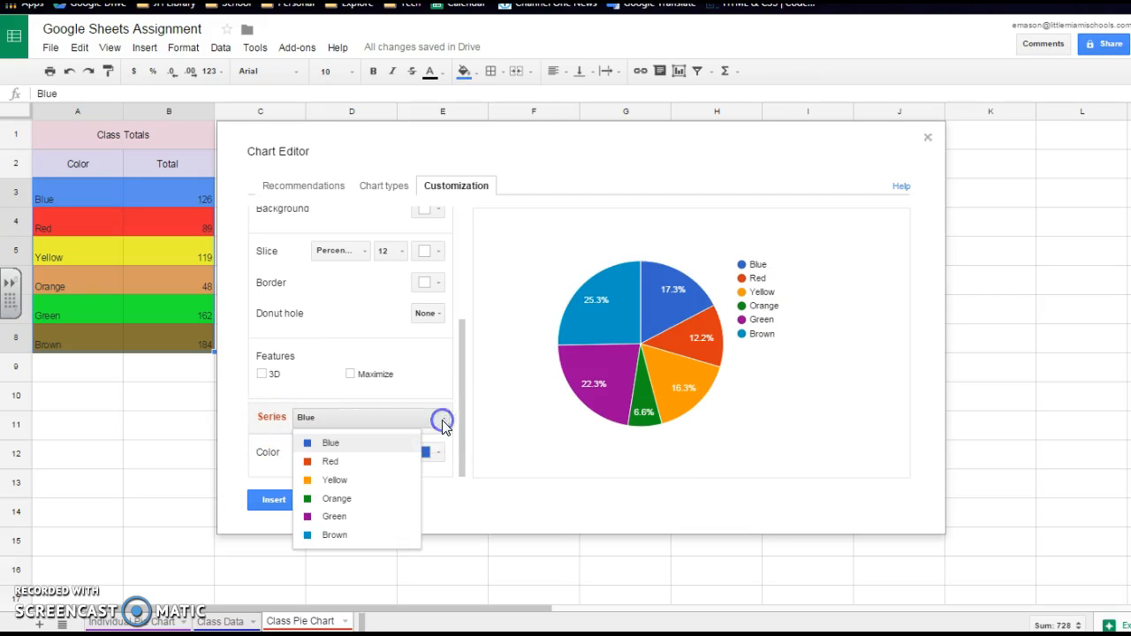
pyautogui.click(340, 480)
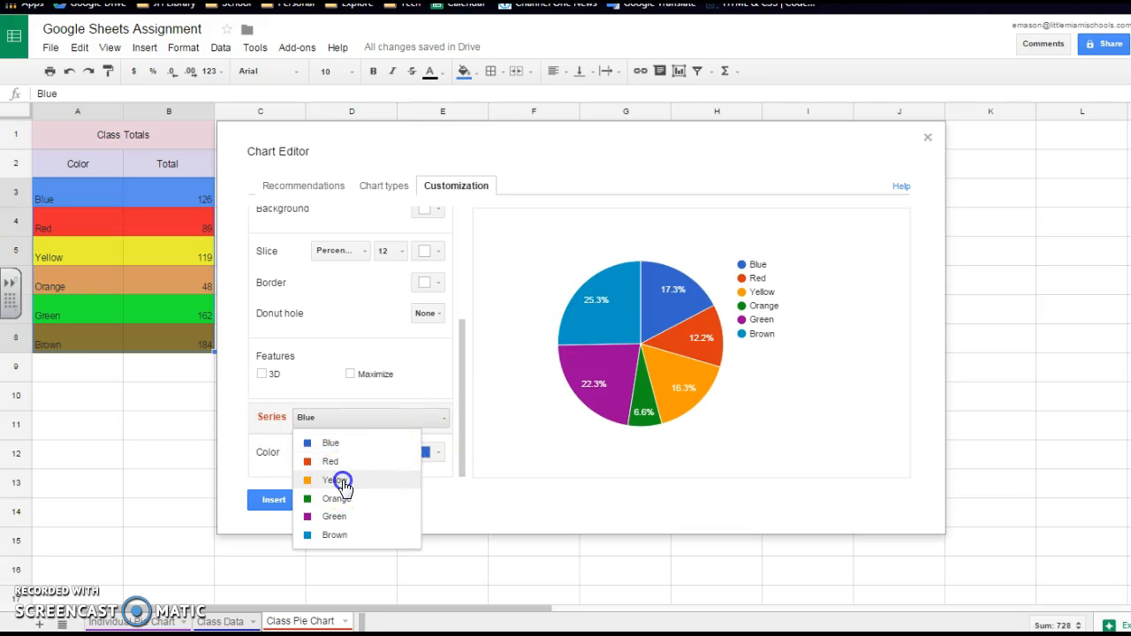
pyautogui.click(431, 453)
pyautogui.click(467, 512)
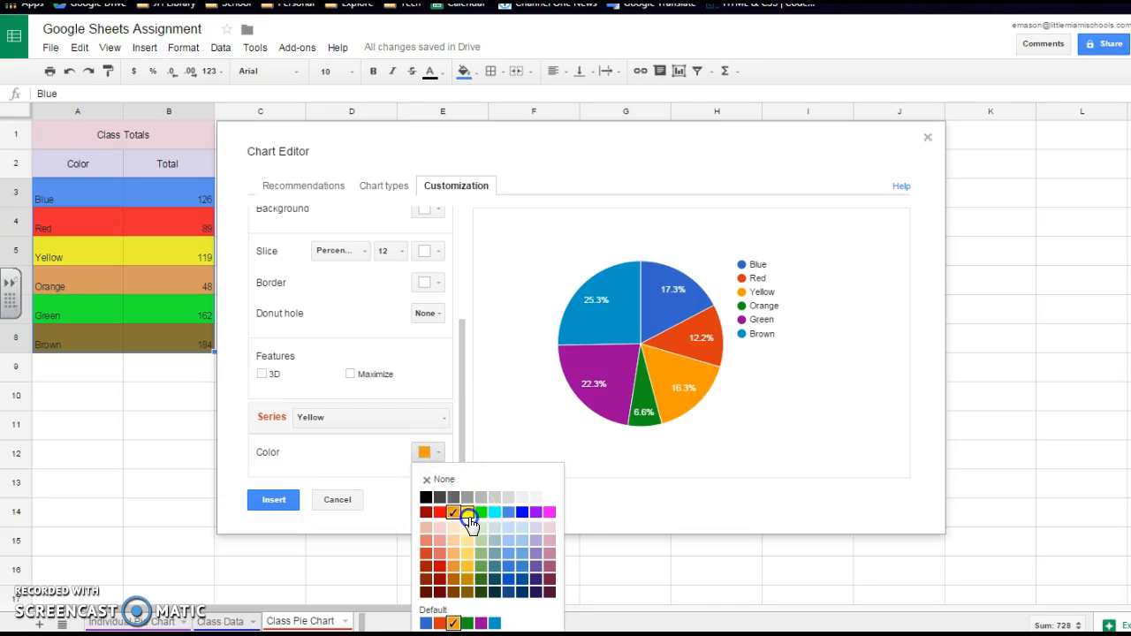
# Change the color of the Orange slice to orange
pyautogui.click(442, 421)
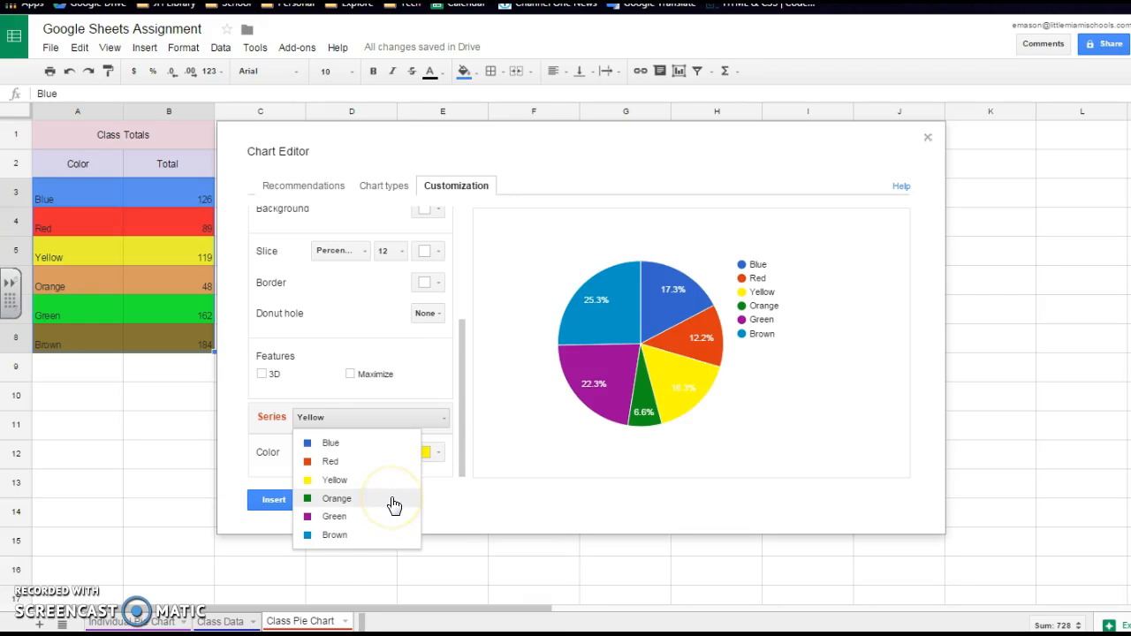
pyautogui.click(393, 504)
pyautogui.click(436, 454)
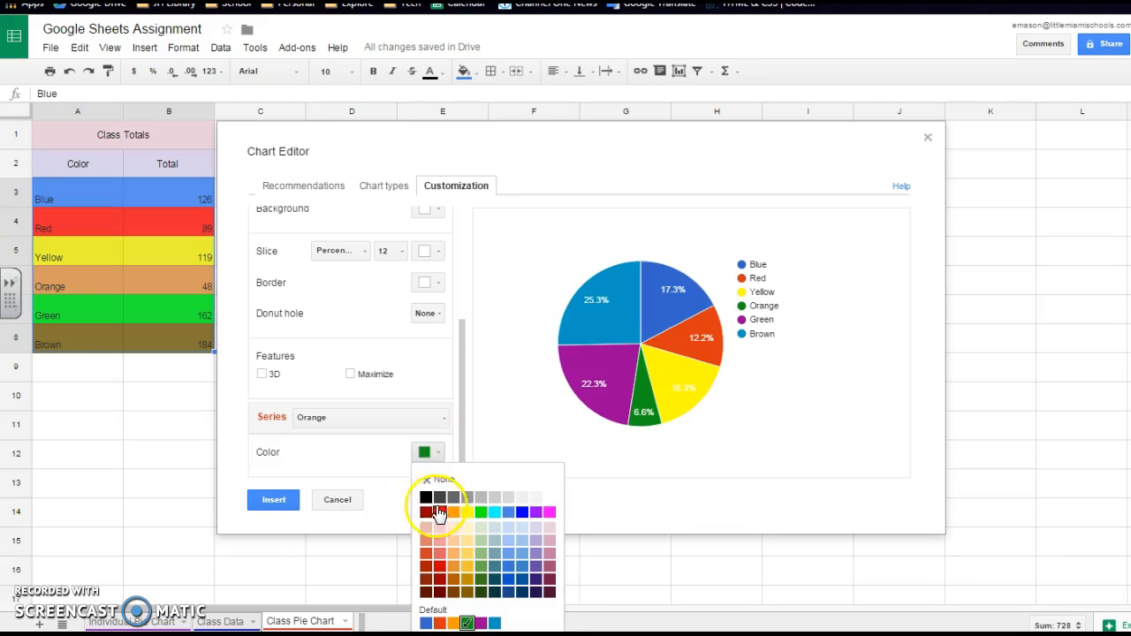
pyautogui.click(453, 512)
pyautogui.click(463, 366)
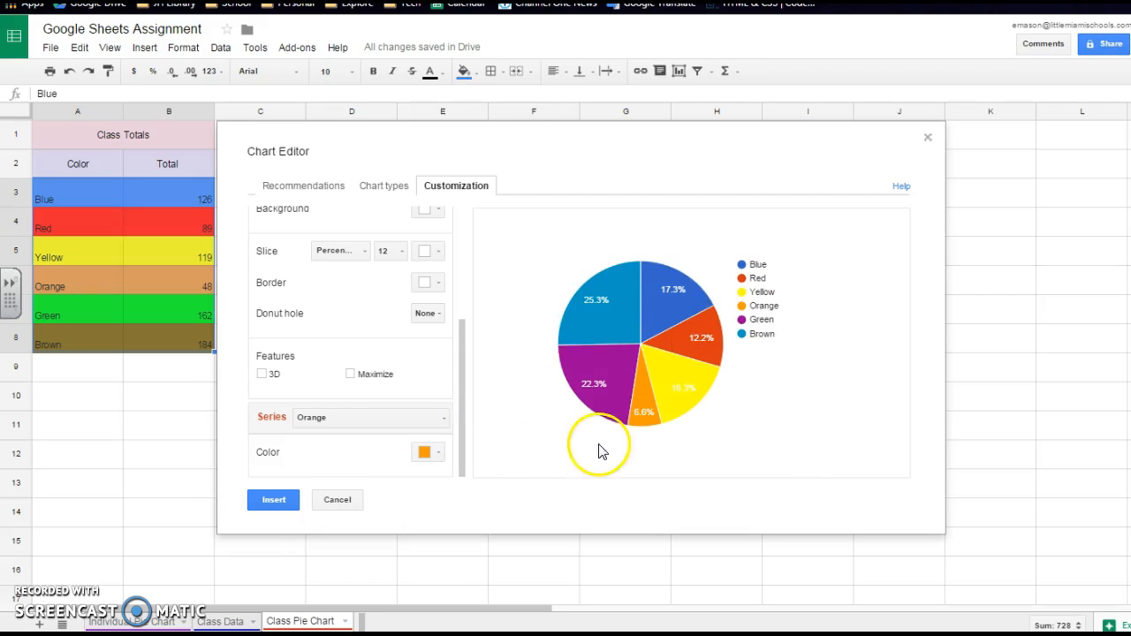
# Insert the pie chart into the Class Pie Chart sheet and move it beside the Class Totals table, clear of its data
pyautogui.click(274, 500)
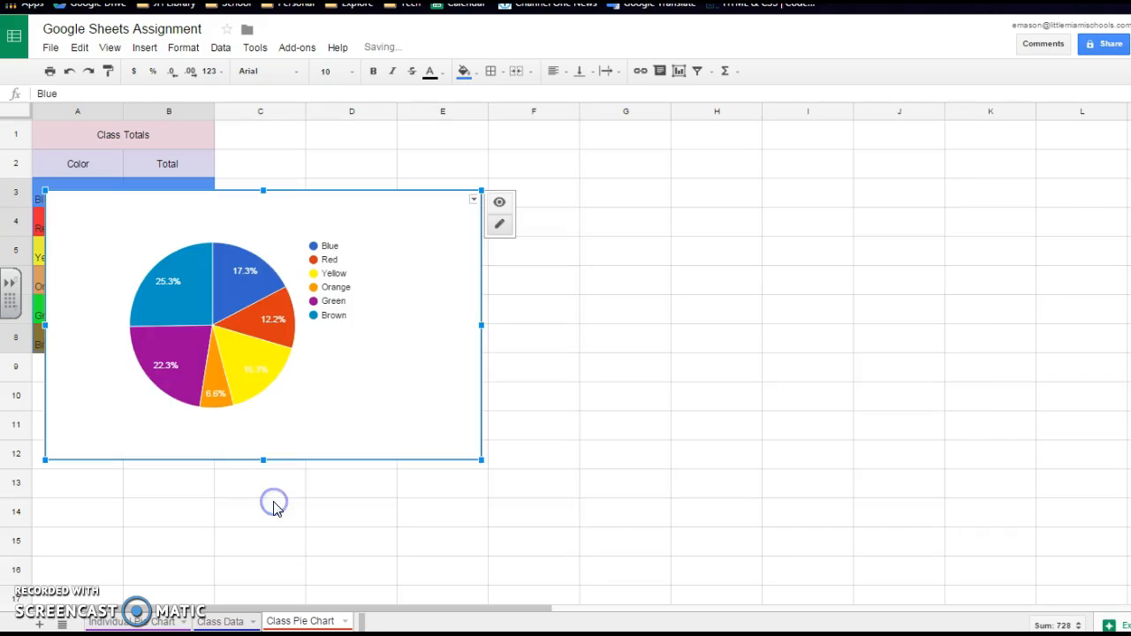
pyautogui.moveTo(197, 202); pyautogui.dragTo(450, 196)
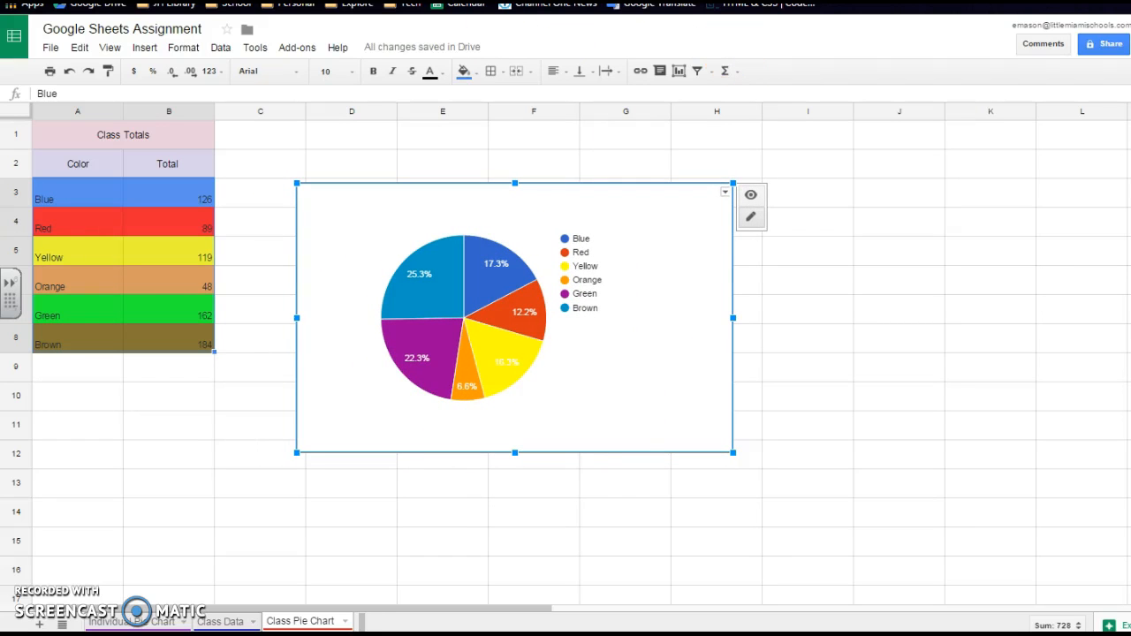
# Switch to the Google Sheets Assignment 7A document to check what follows instruction 10
pyautogui.hotkey('ctrl', 'shift', 'Tab')
pyautogui.hotkey('ctrl', 'Tab')
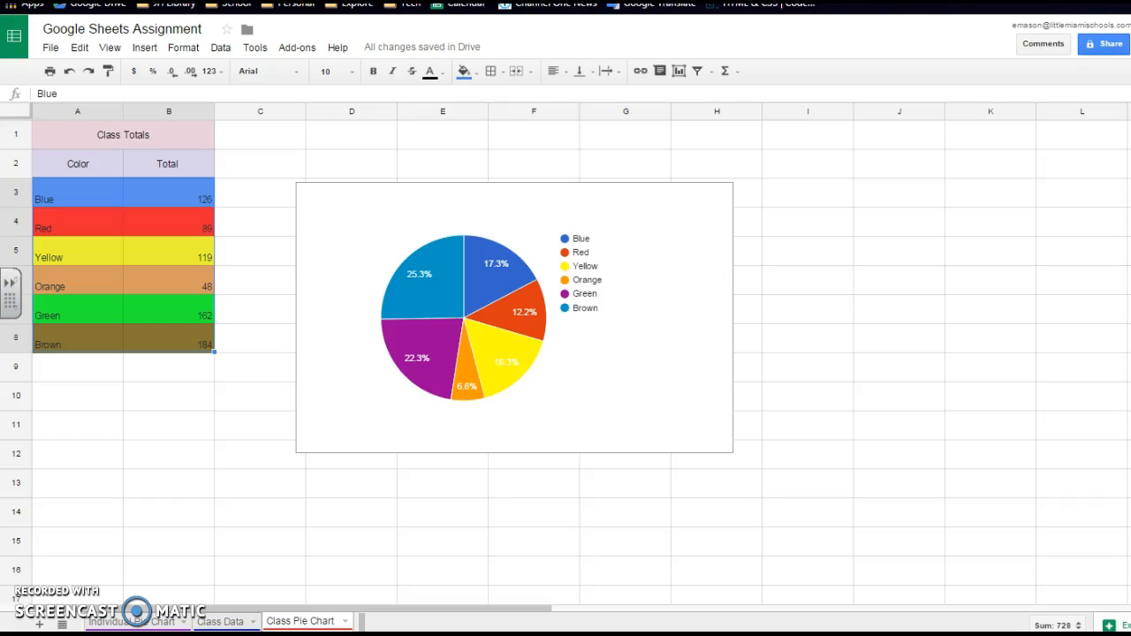
pyautogui.hotkey('ctrl', 'Tab')
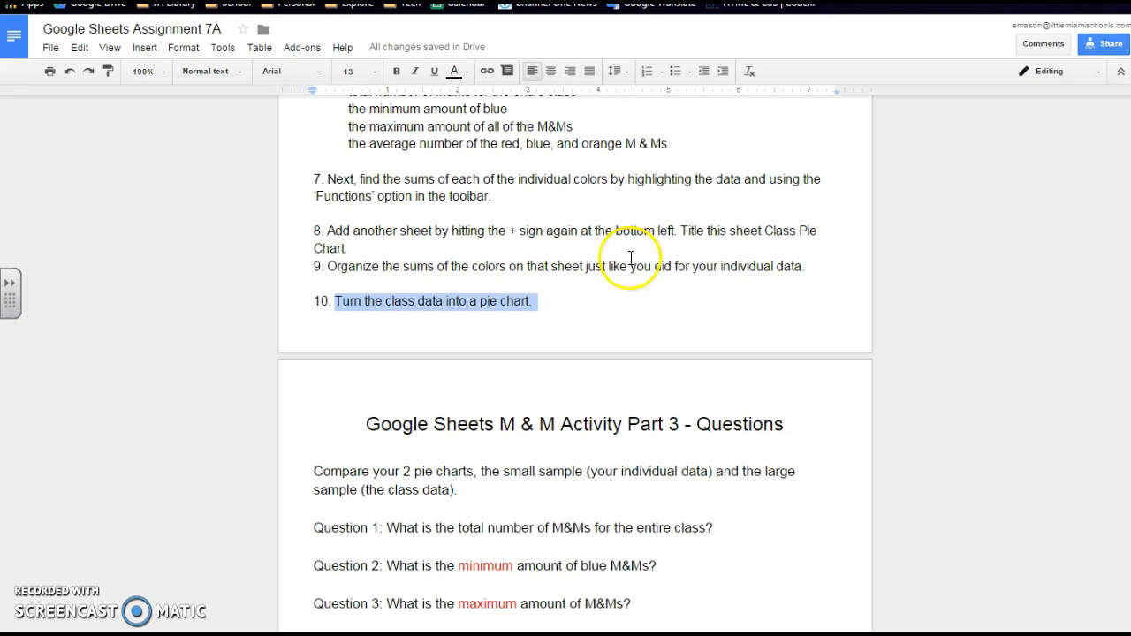